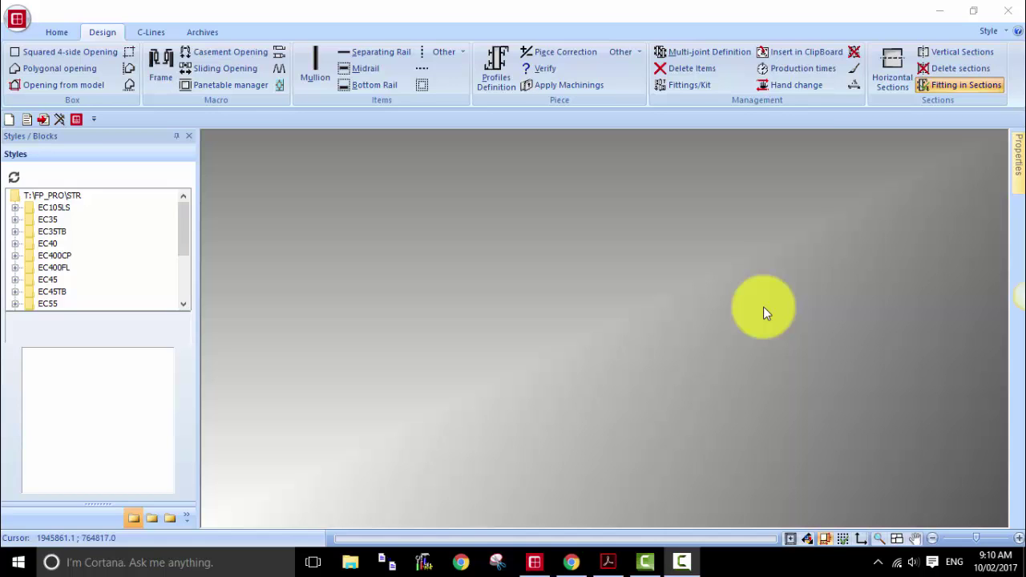
- Check the mullions and transoms sketch in Acrobat Reader, and draw a squared 4-side opening 4000 wide and 3000 high in FP_PRO
click(608, 562)
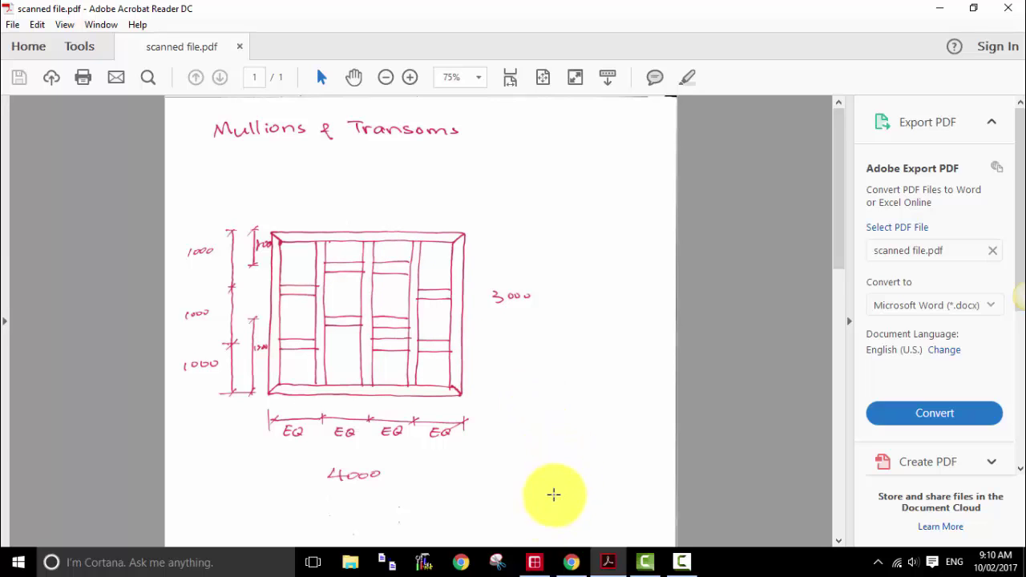
click(535, 565)
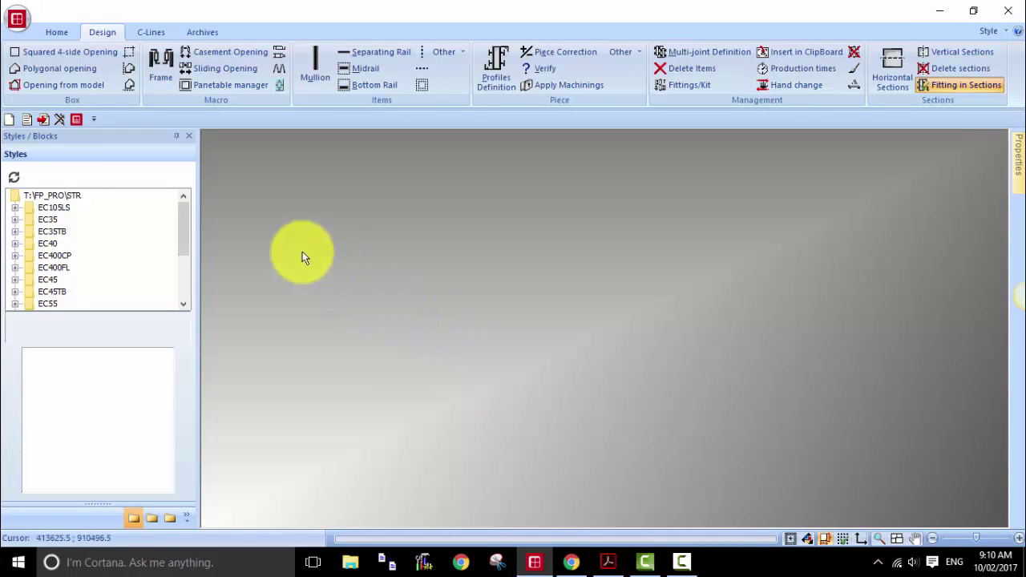
click(83, 55)
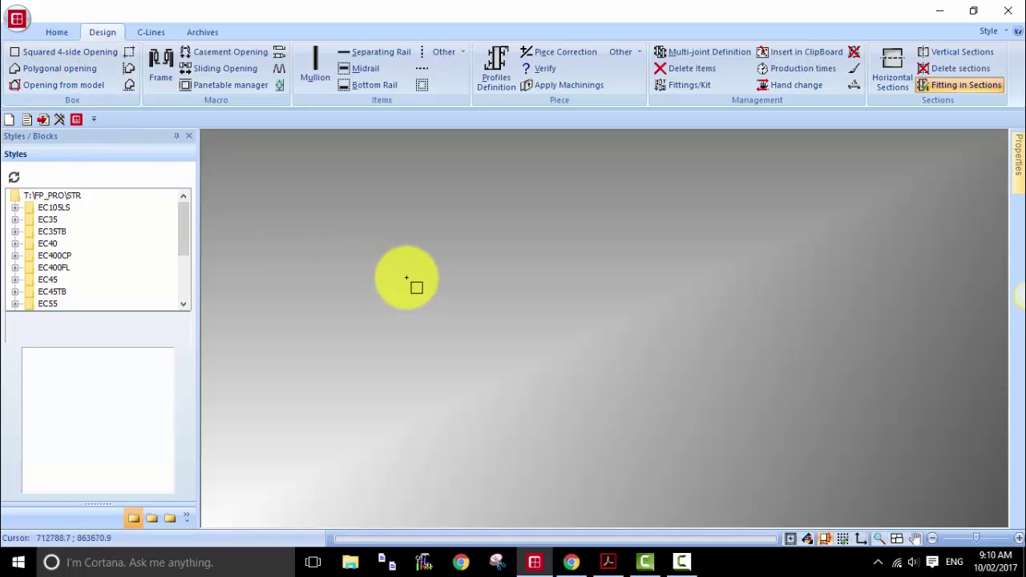
click(416, 260)
click(537, 326)
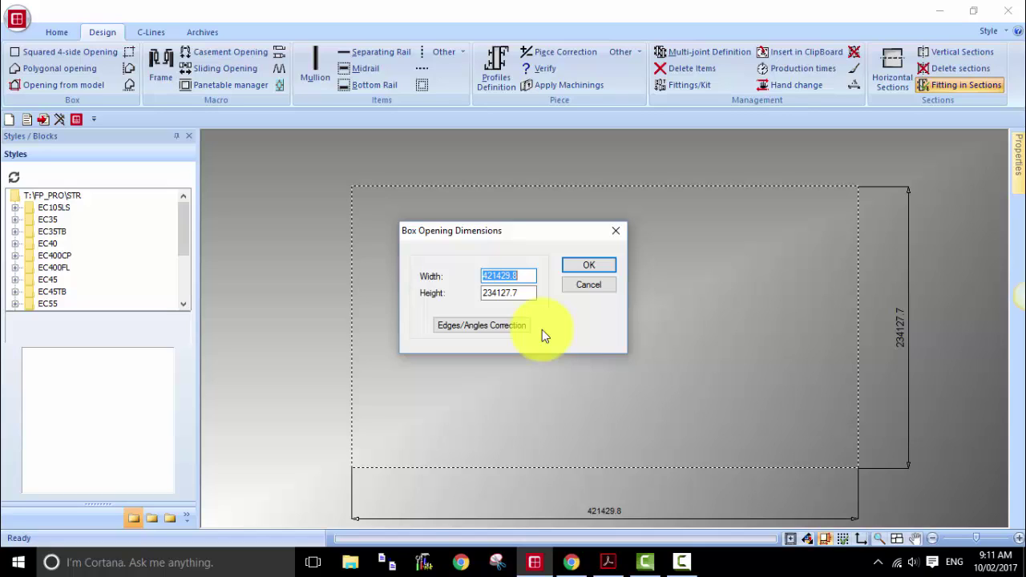
text(4000)
key(Tab)
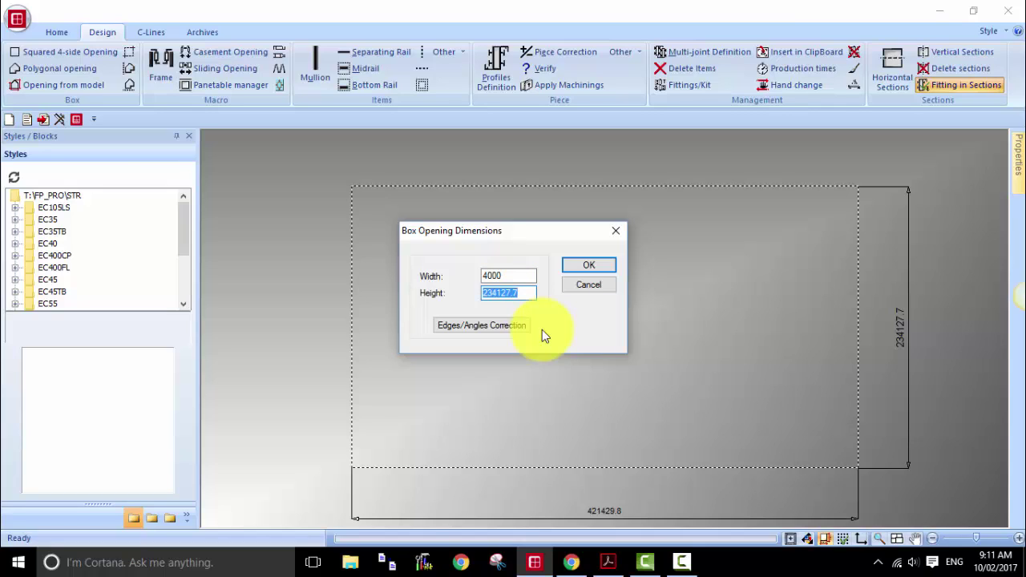
text(3000)
key(Return)
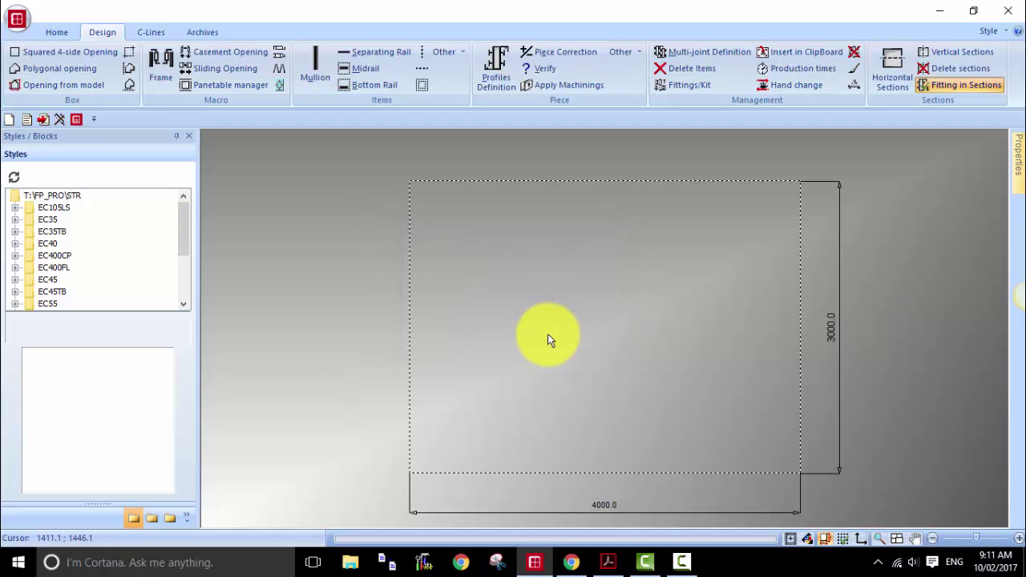
- Insert a frame with mitred corners on all four sides into the 4000 by 3000 opening
click(159, 72)
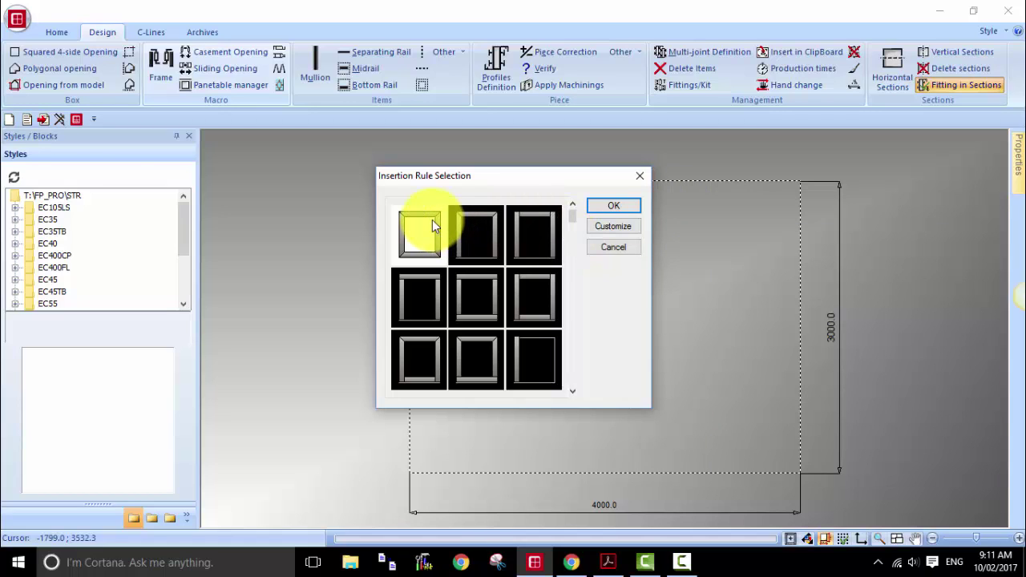
click(618, 207)
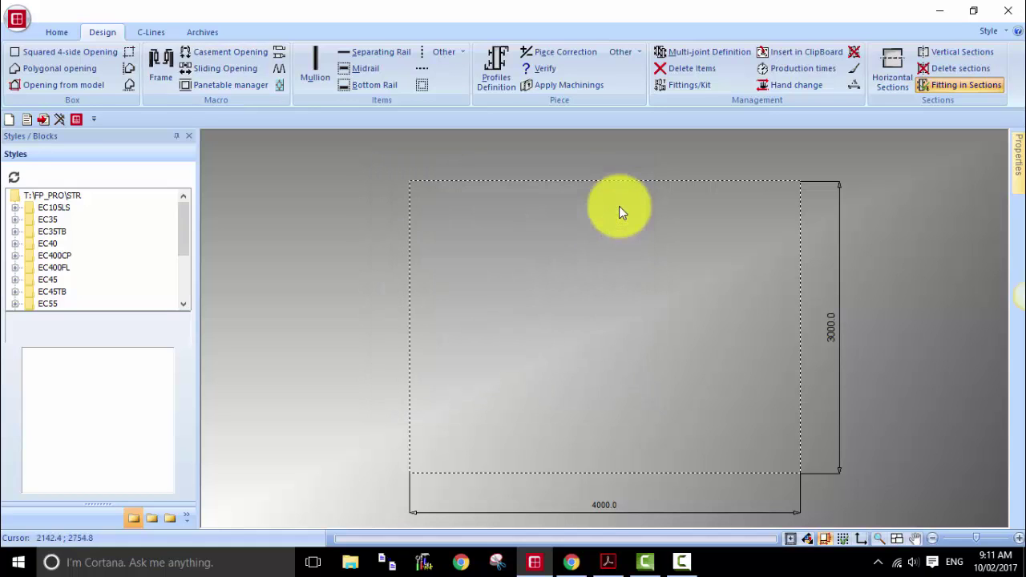
click(581, 314)
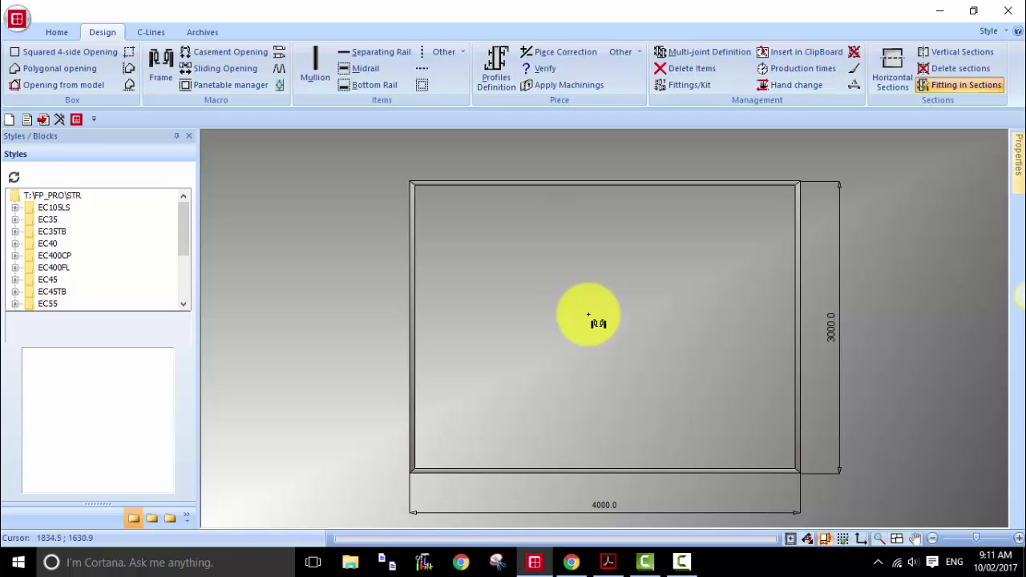
- Assign the frame profile E6500 from the EC65TB series to all four frame pieces
click(497, 80)
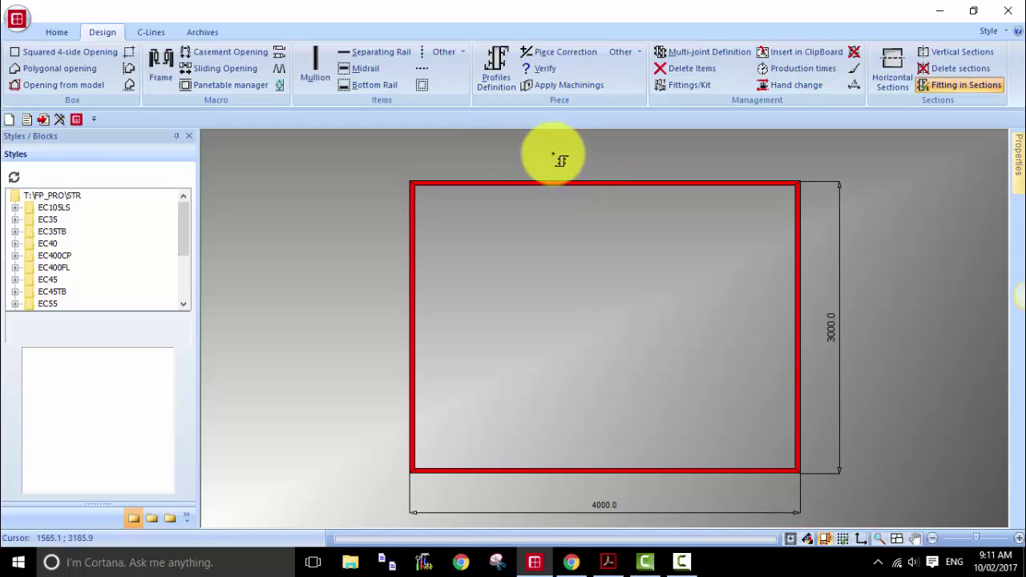
click(573, 191)
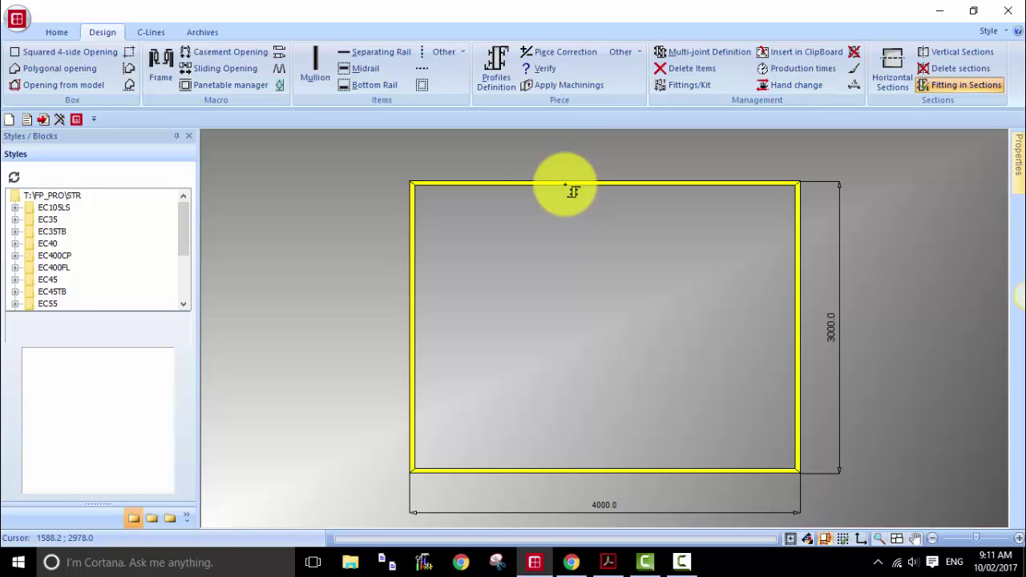
right_click(565, 184)
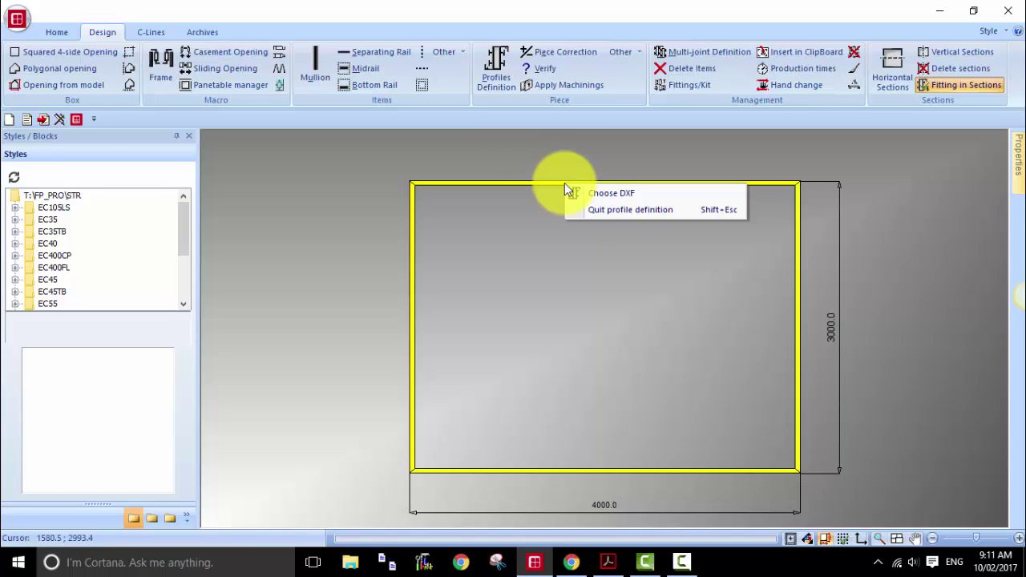
click(611, 196)
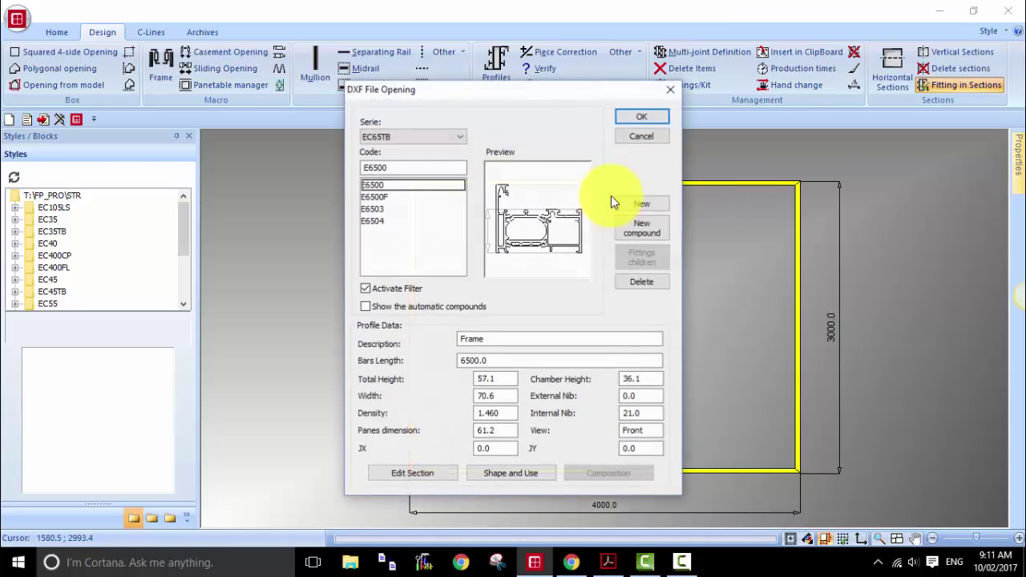
click(372, 182)
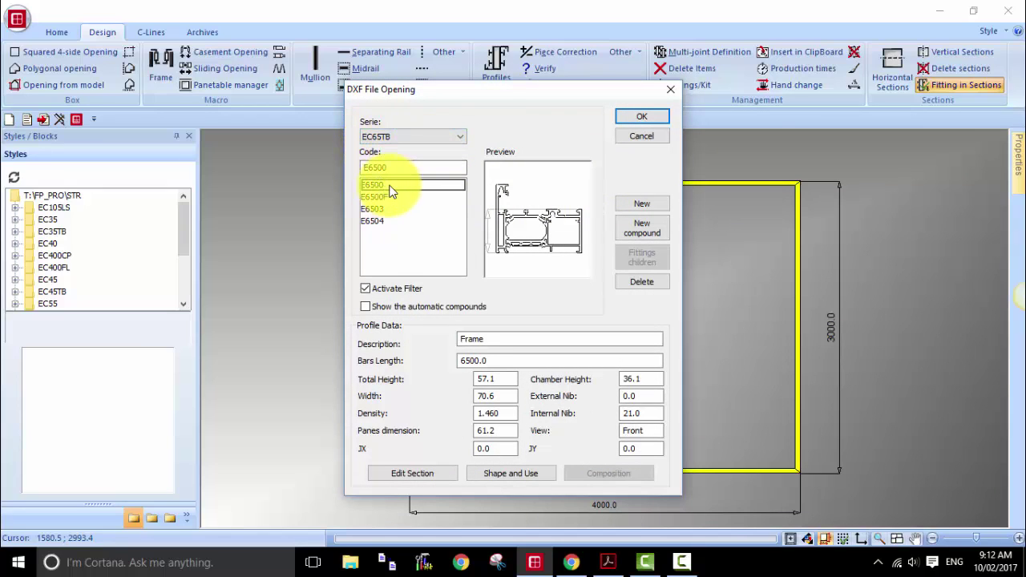
click(640, 118)
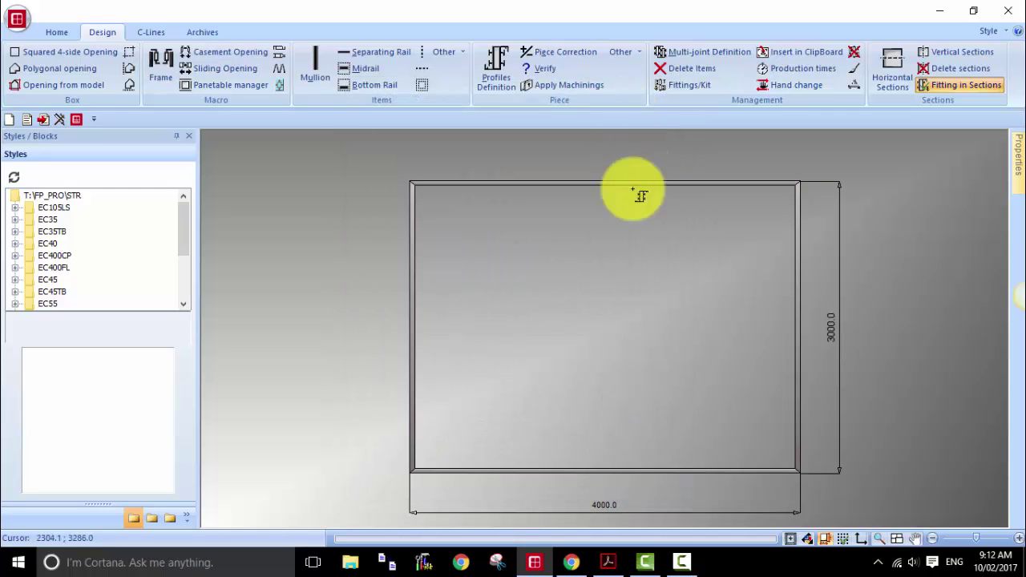
- Check the division layout in the scanned sketch and insert 3 equidistant mullions with equal spaces into the frame
click(605, 561)
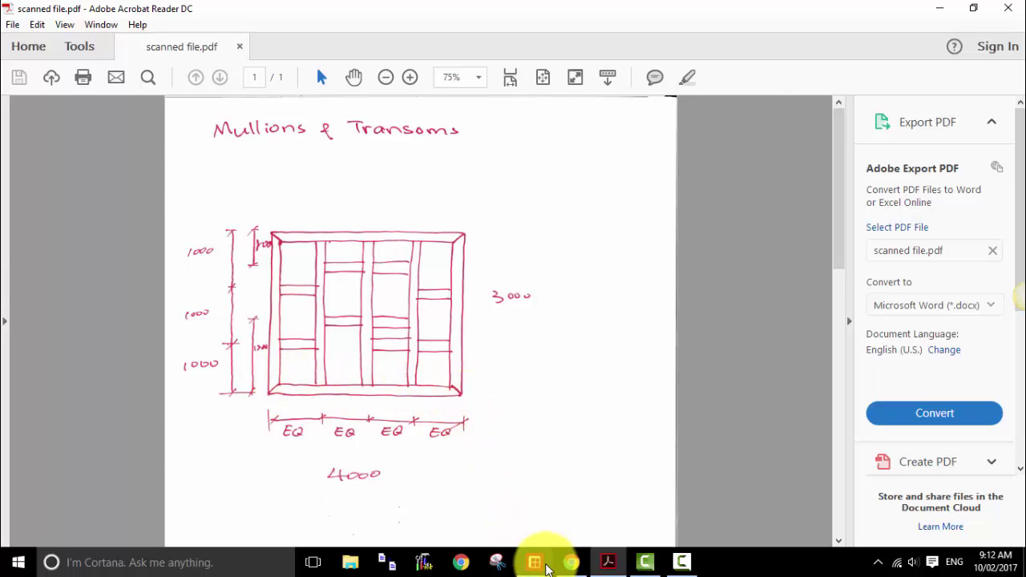
click(546, 566)
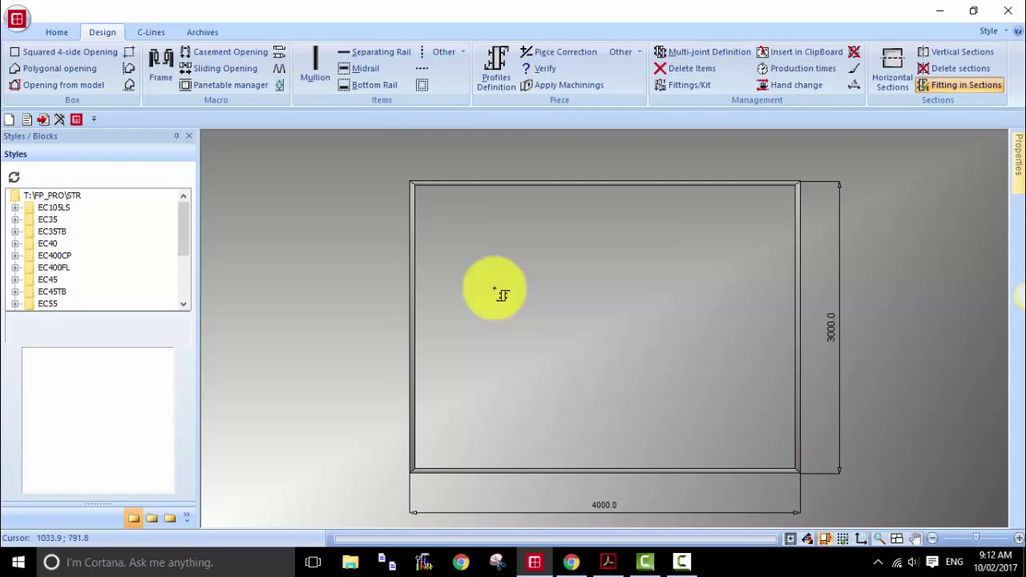
click(305, 79)
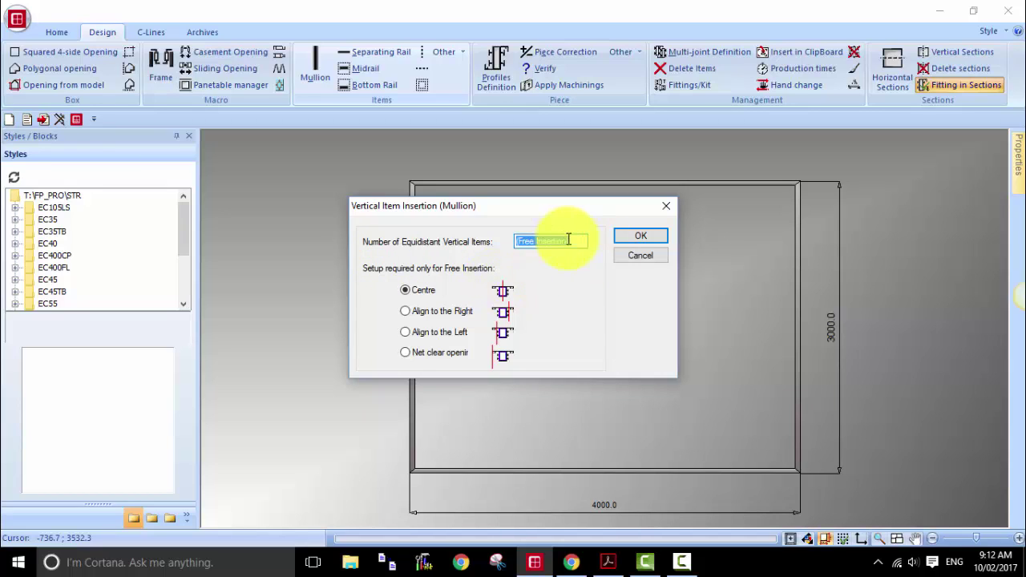
text(3)
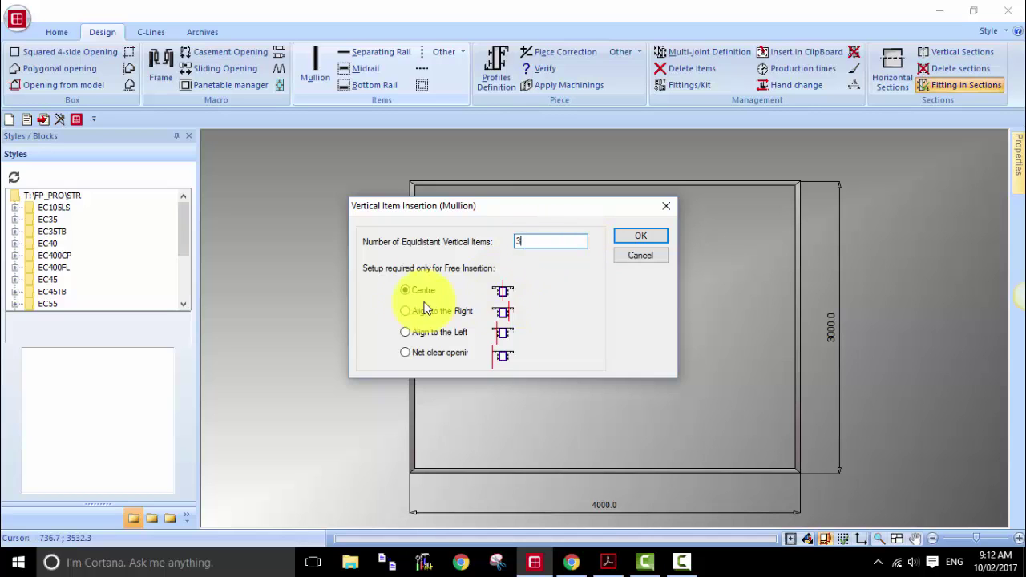
click(648, 234)
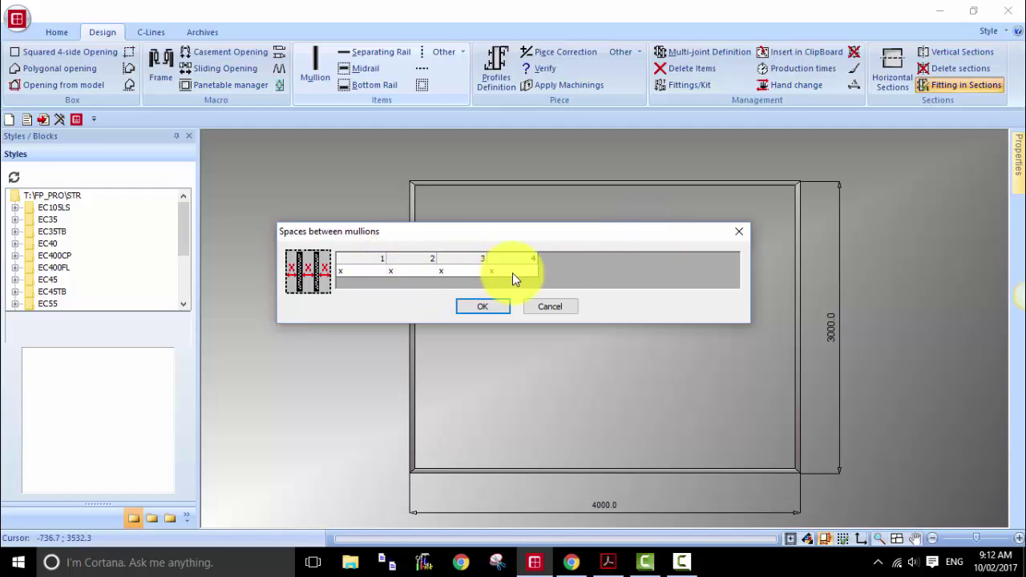
click(484, 307)
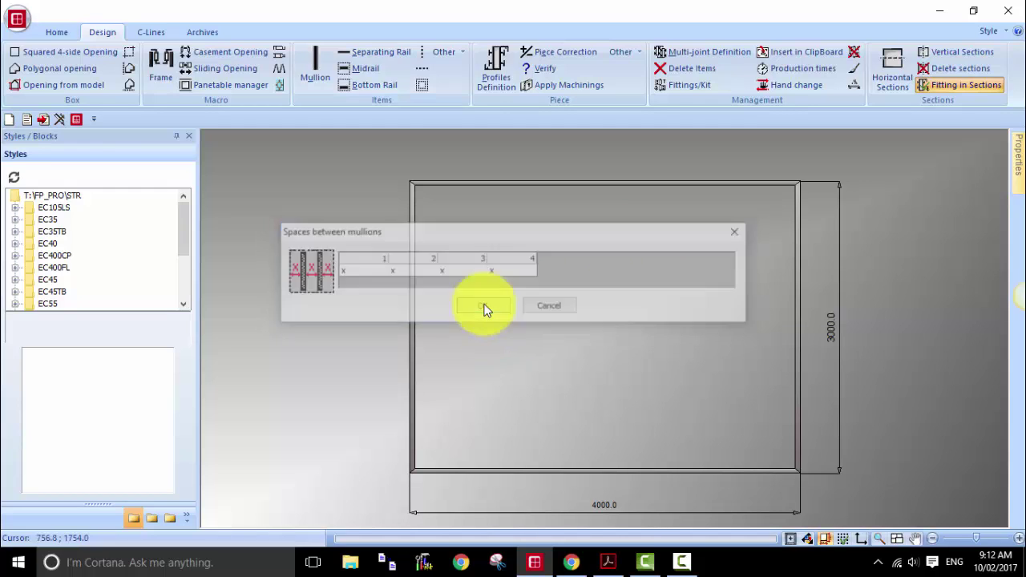
click(562, 330)
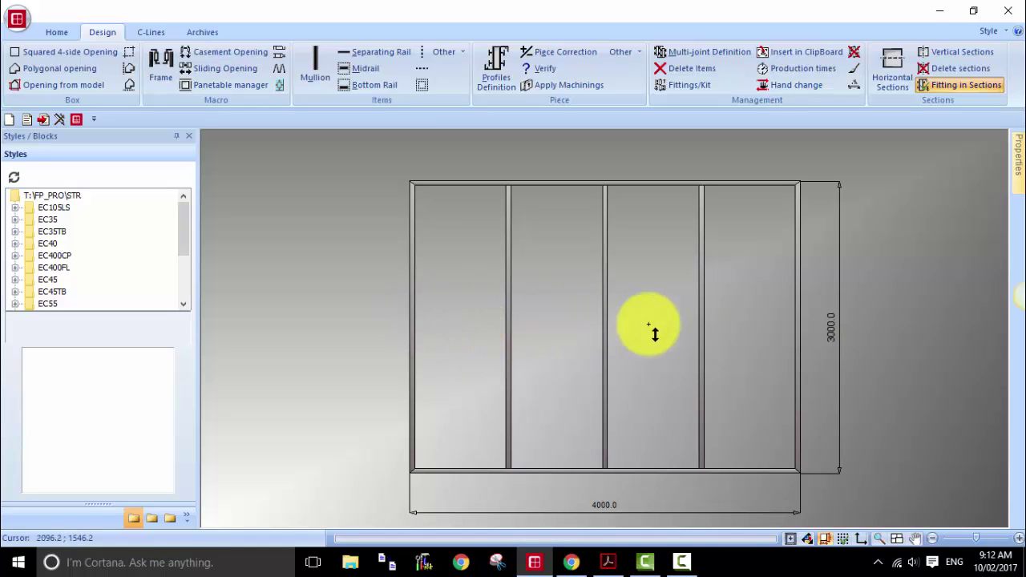
- Compare the EC65TB mullion profiles and assign the heavy duty profile E6512 to the three mullions
click(491, 69)
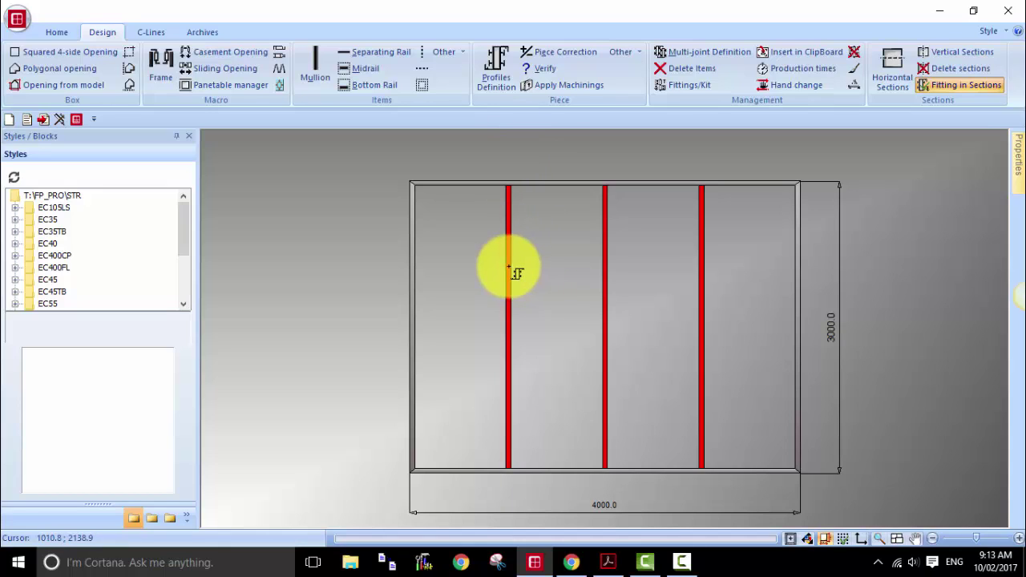
click(508, 267)
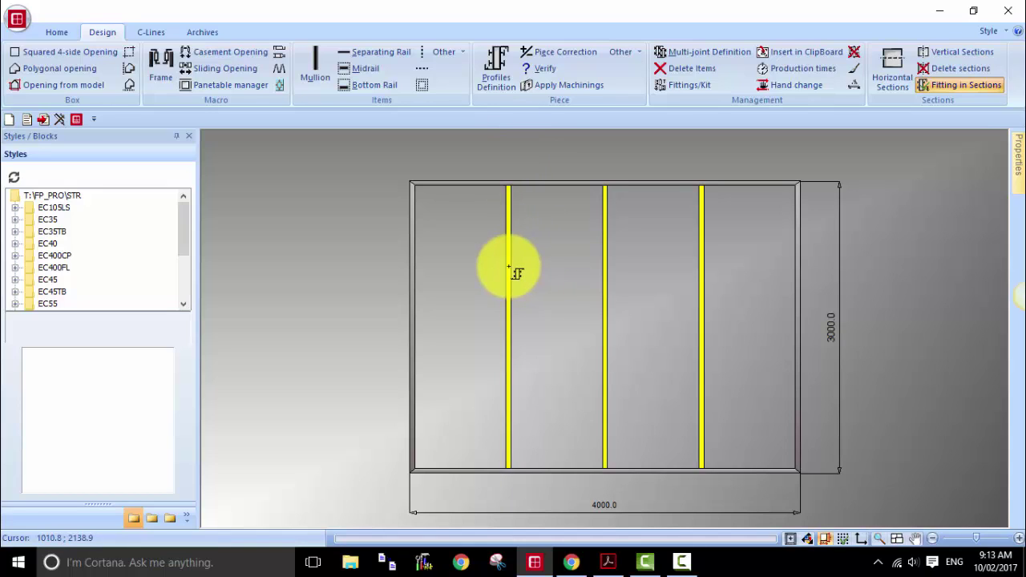
right_click(509, 268)
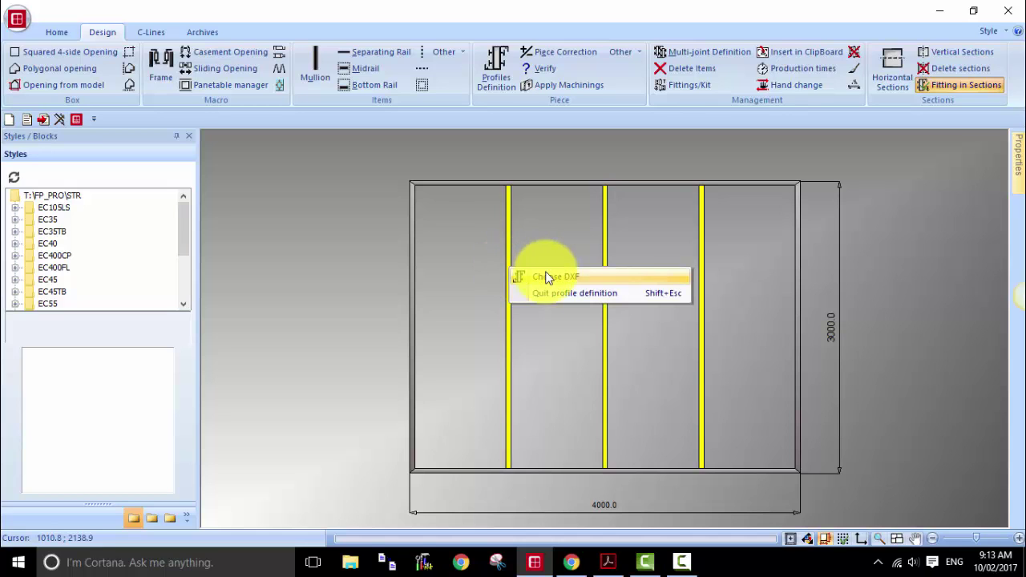
click(548, 277)
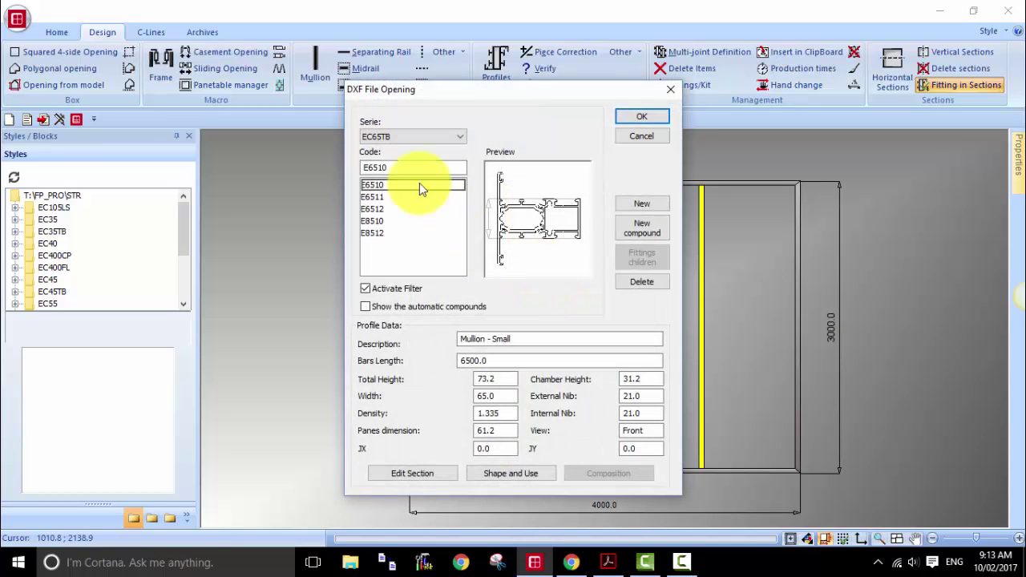
click(381, 198)
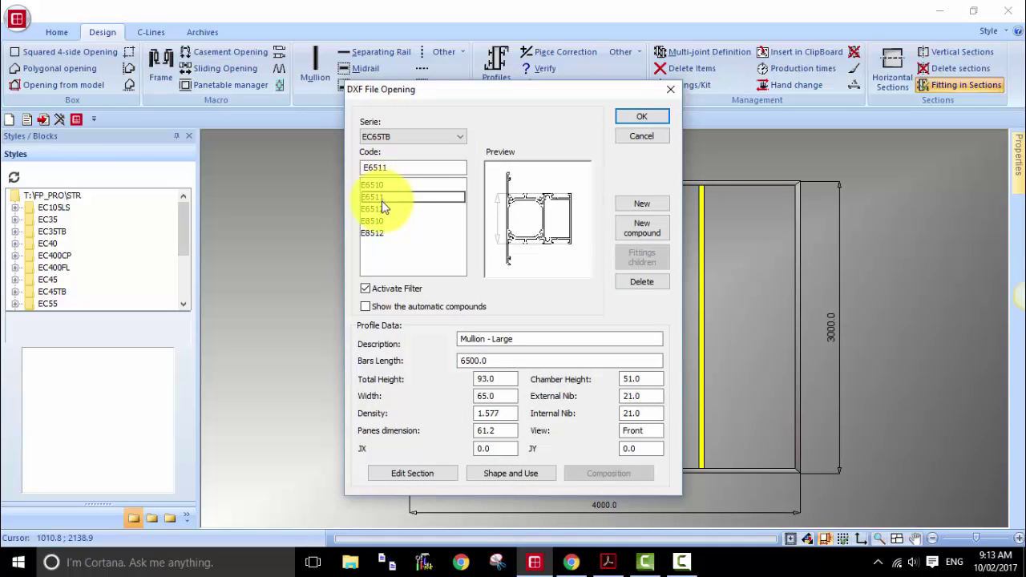
click(380, 208)
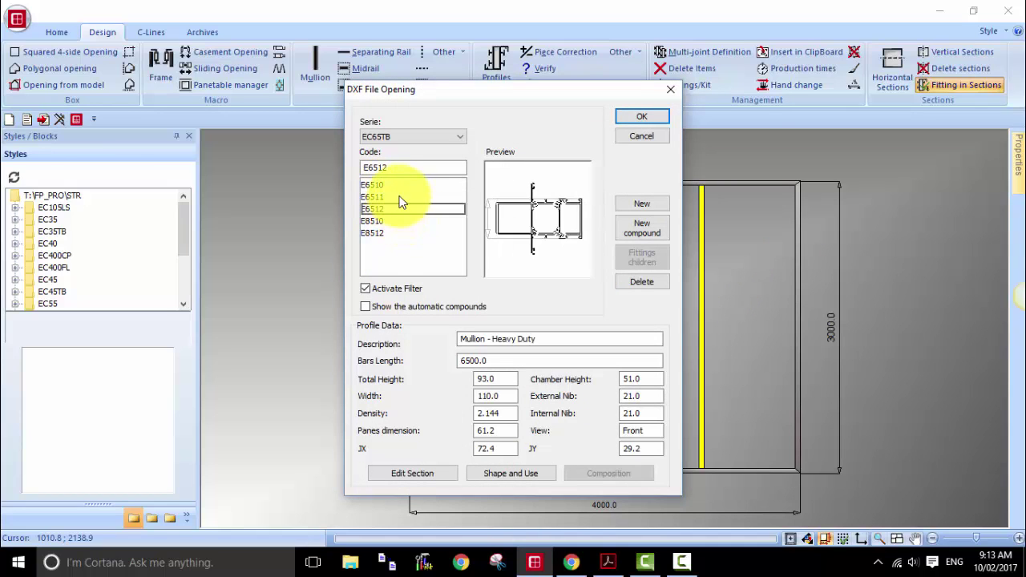
click(637, 117)
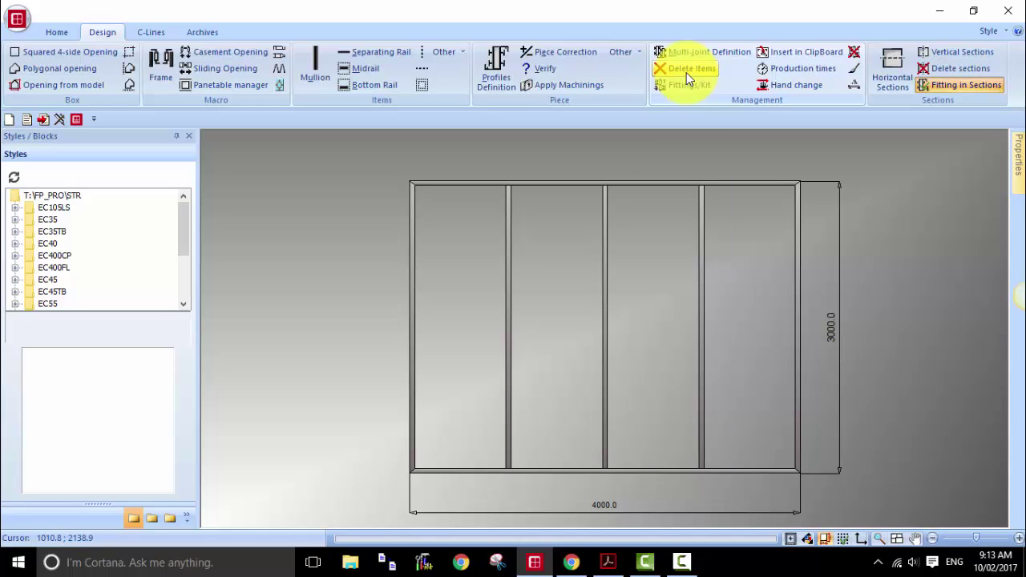
- Delete the three equidistant mullions from the frame
click(560, 274)
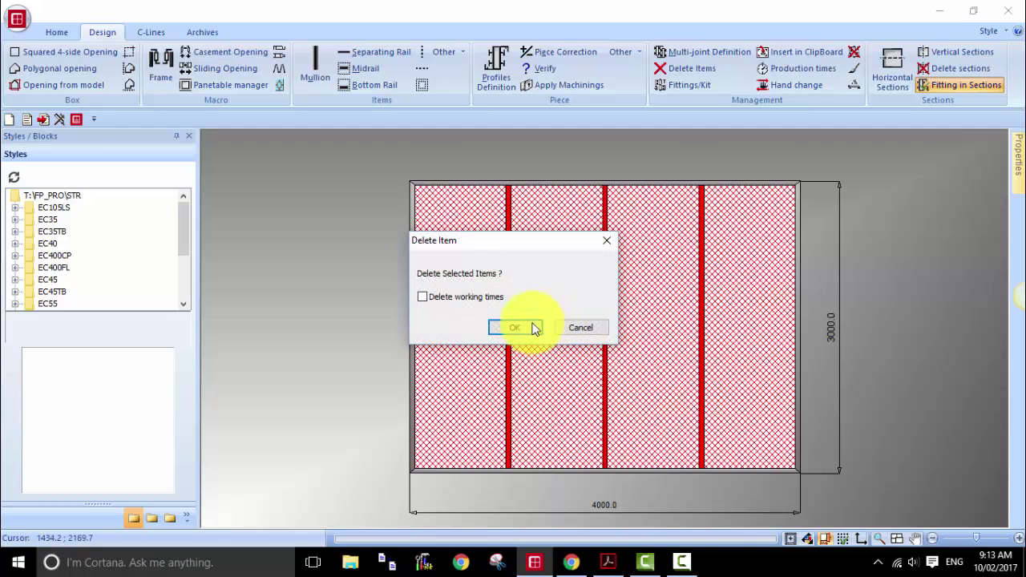
click(517, 329)
- Place three centre-aligned mullions by free insertion, about 942, 1686 and 2461 from the frame's left edge
click(318, 71)
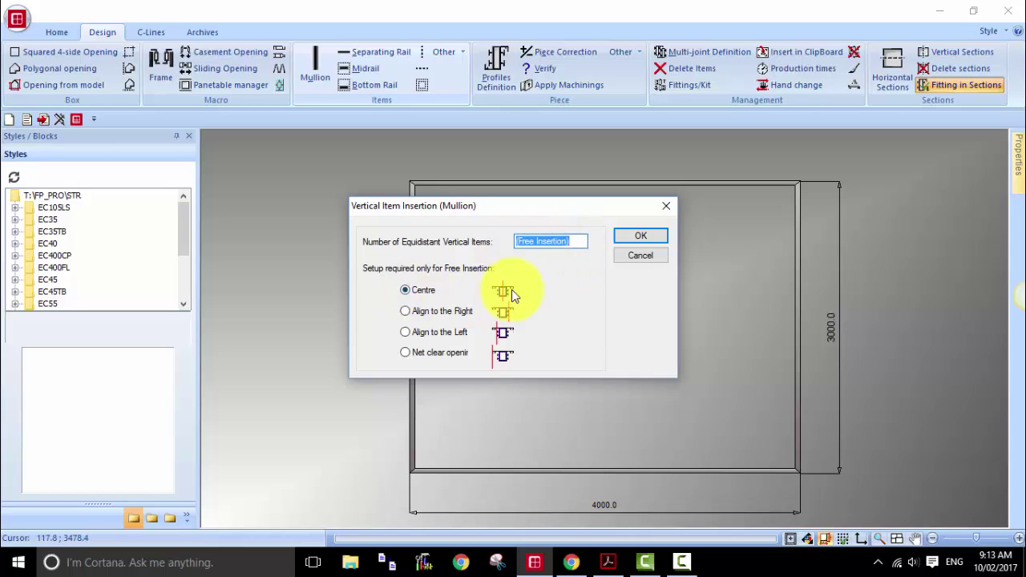
click(642, 240)
click(502, 340)
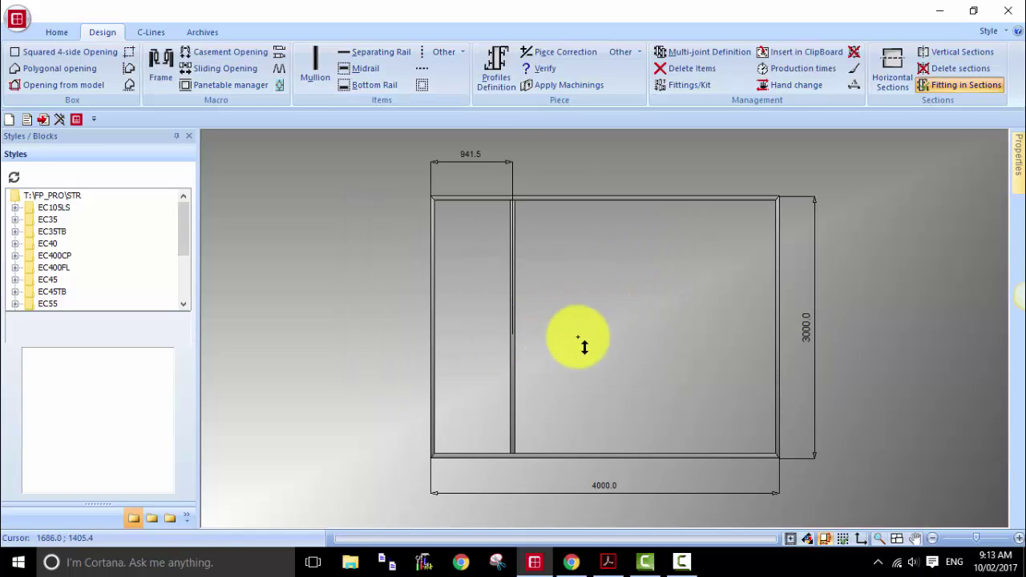
click(582, 343)
click(648, 346)
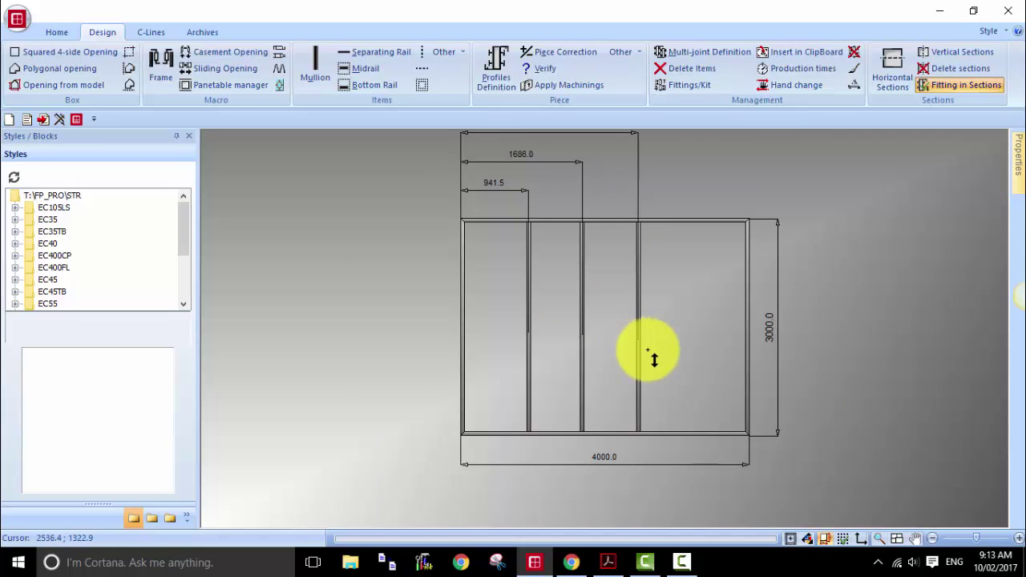
mouse_move(595, 229)
middle_down()
mouse_move(581, 294)
mouse_move(598, 291)
middle_up()
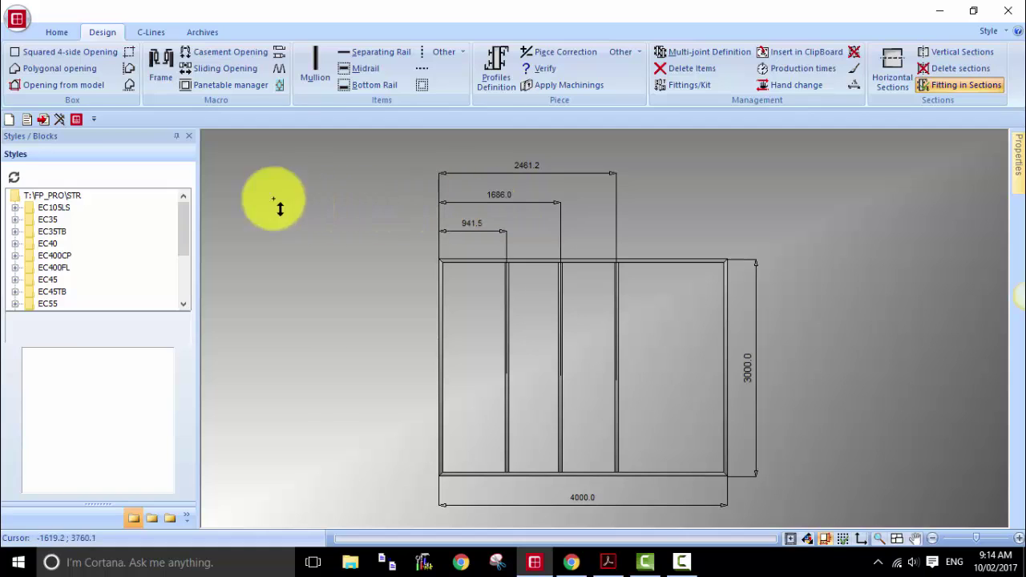
- Set the three mullions' positions from the frame's left edge to 1000, 2000 and 3000
click(58, 33)
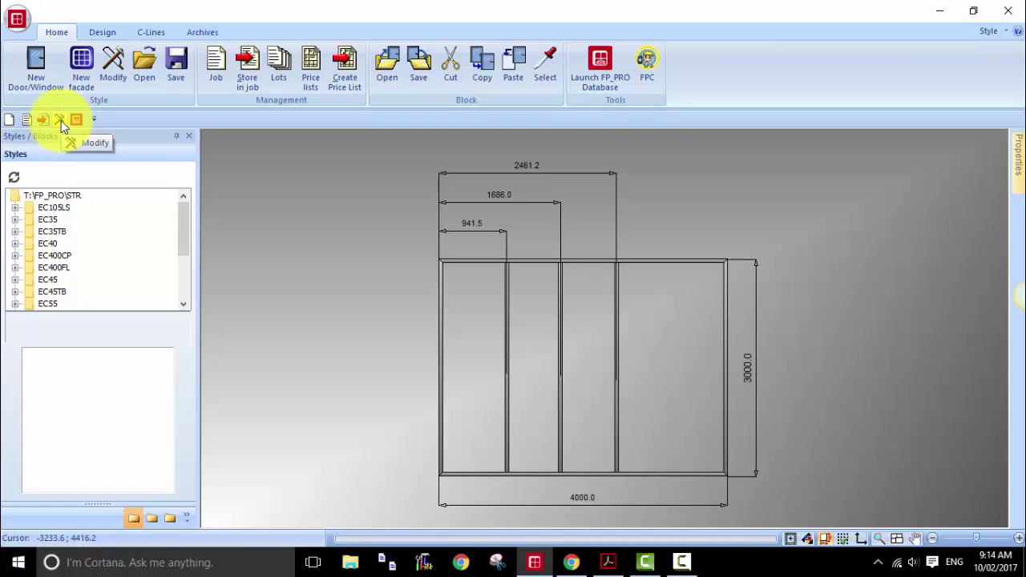
right_click(354, 268)
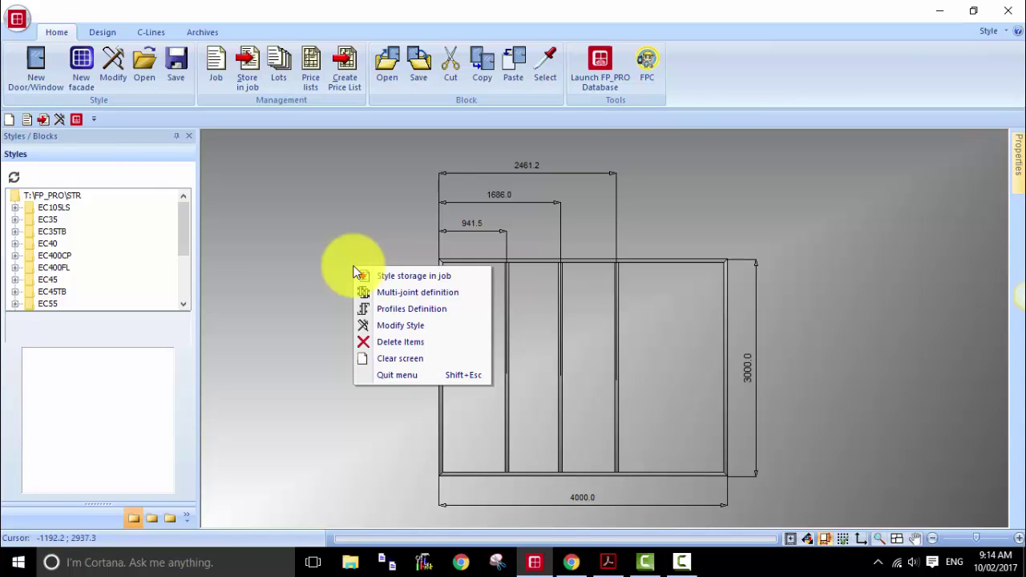
click(402, 331)
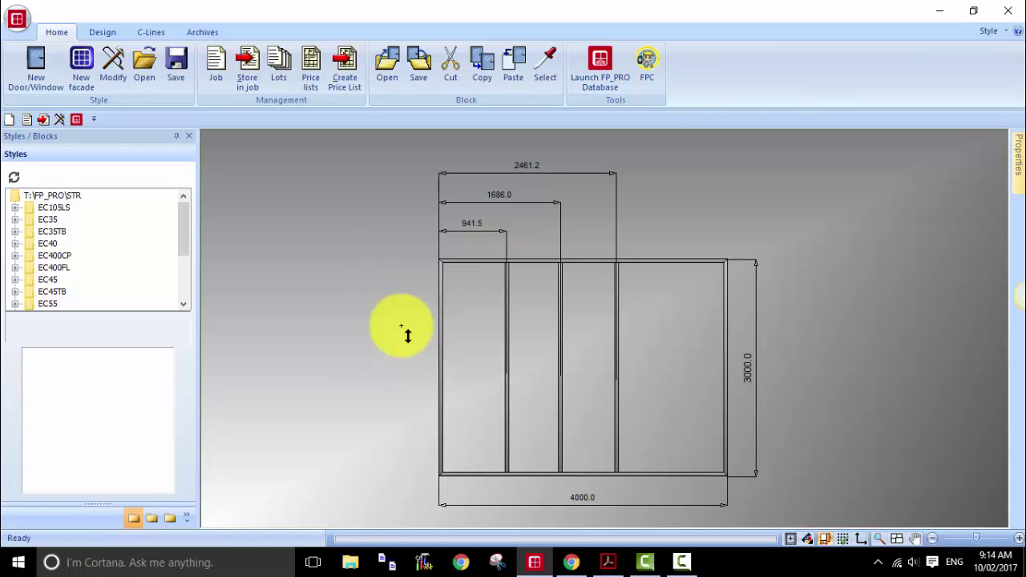
click(507, 342)
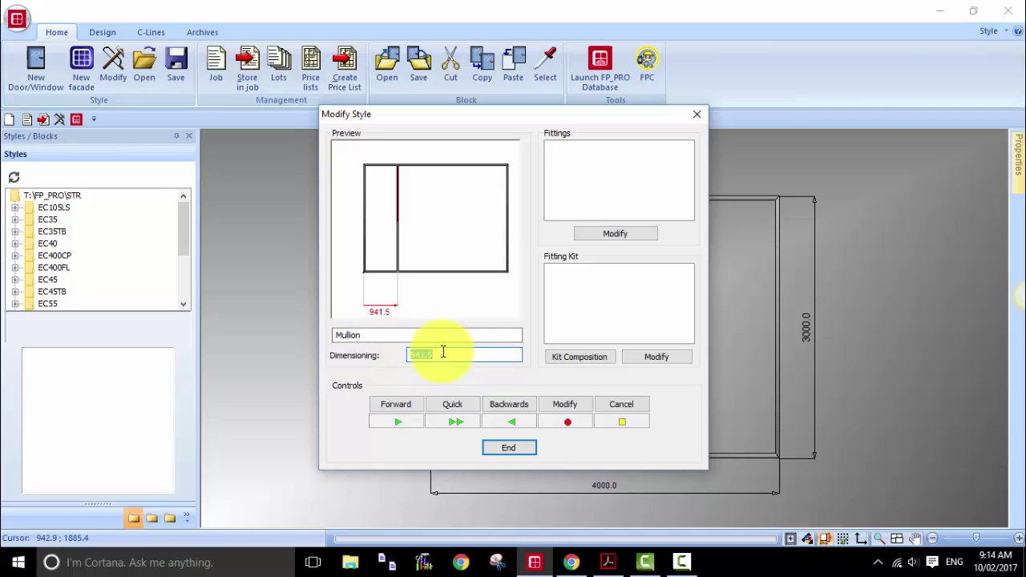
text(1000)
click(395, 404)
text(2)
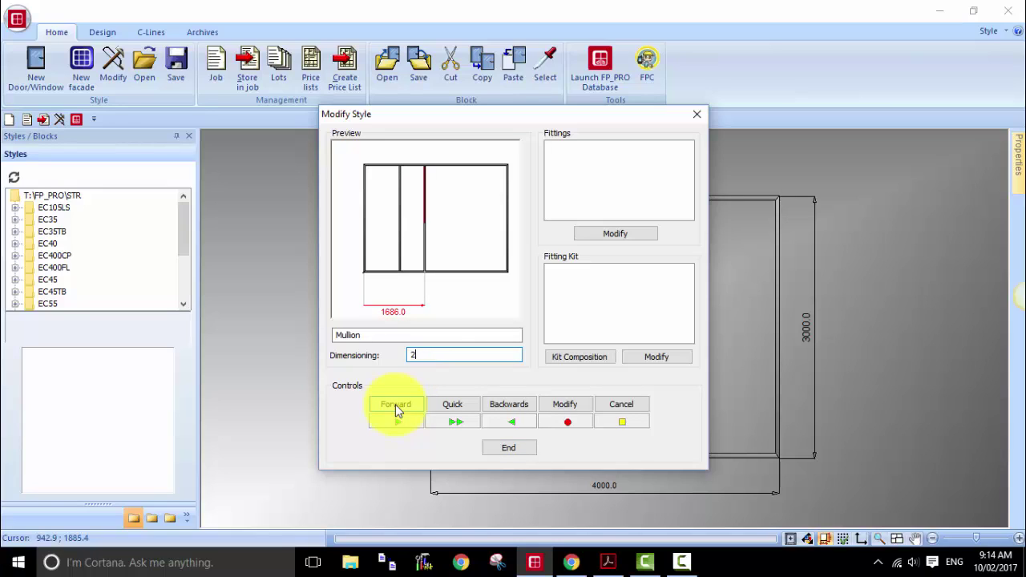
text(000)
click(396, 403)
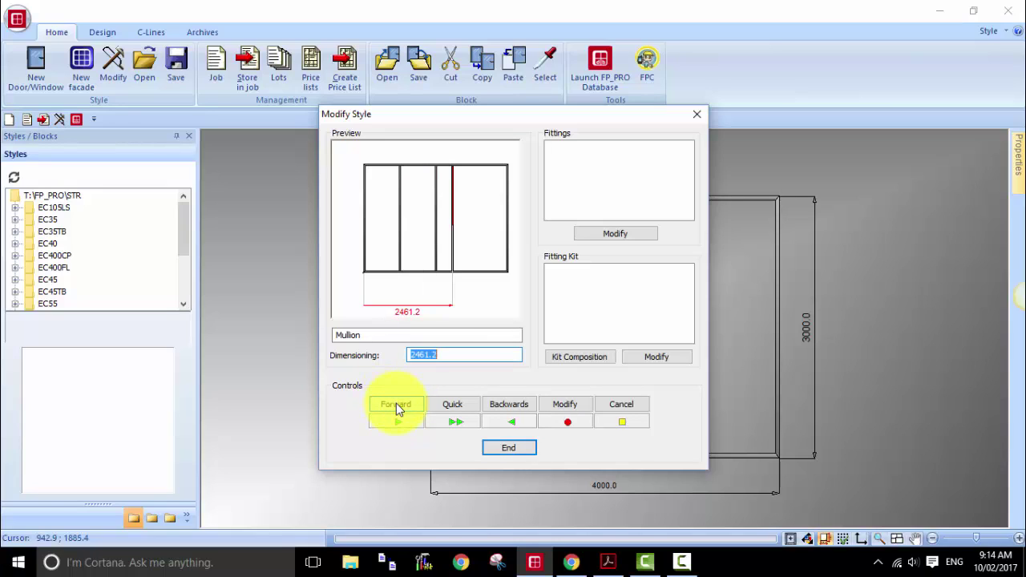
text(3000)
click(394, 401)
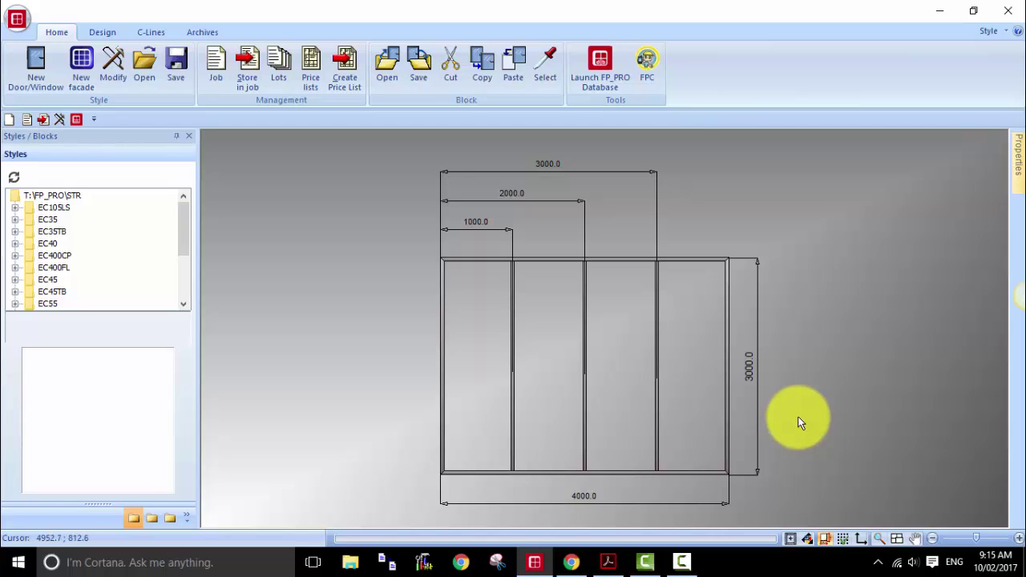
click(122, 62)
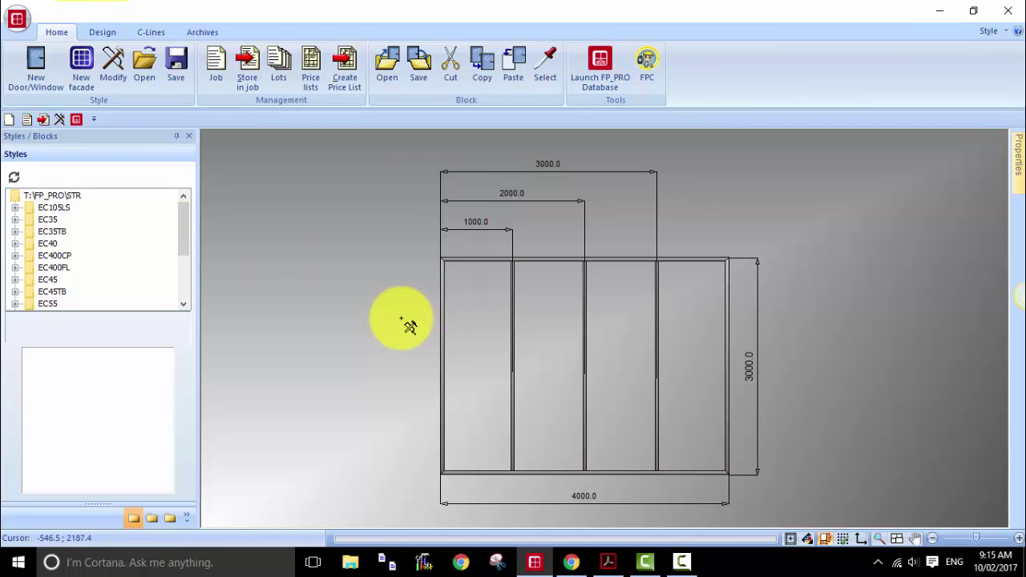
click(513, 357)
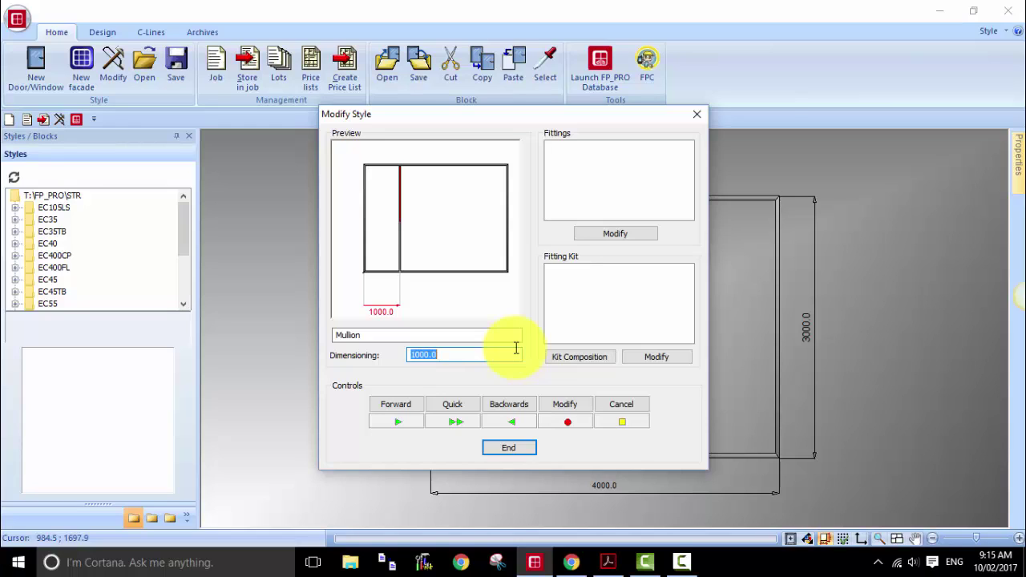
text(LBOX)
text(/4)
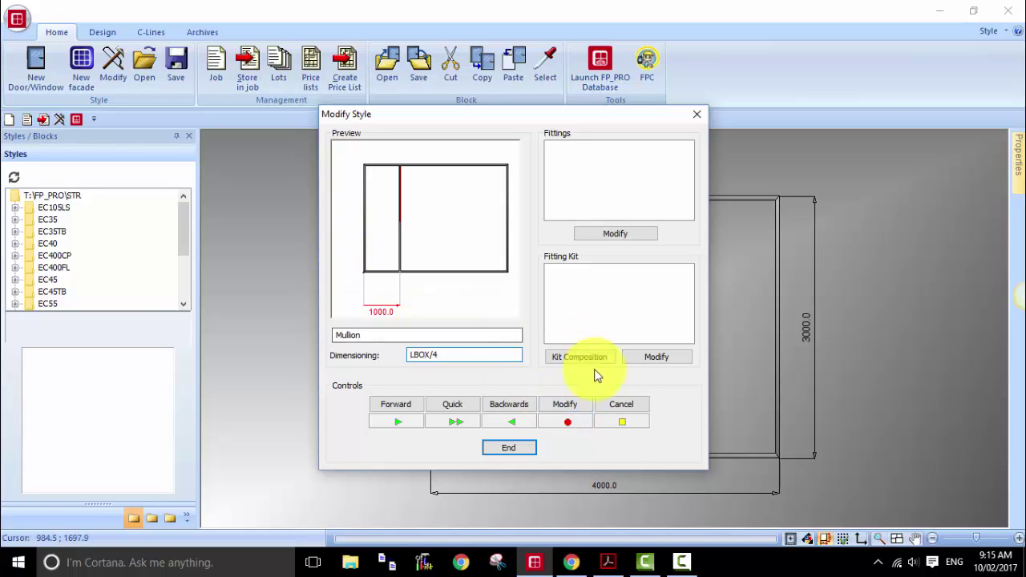
click(623, 406)
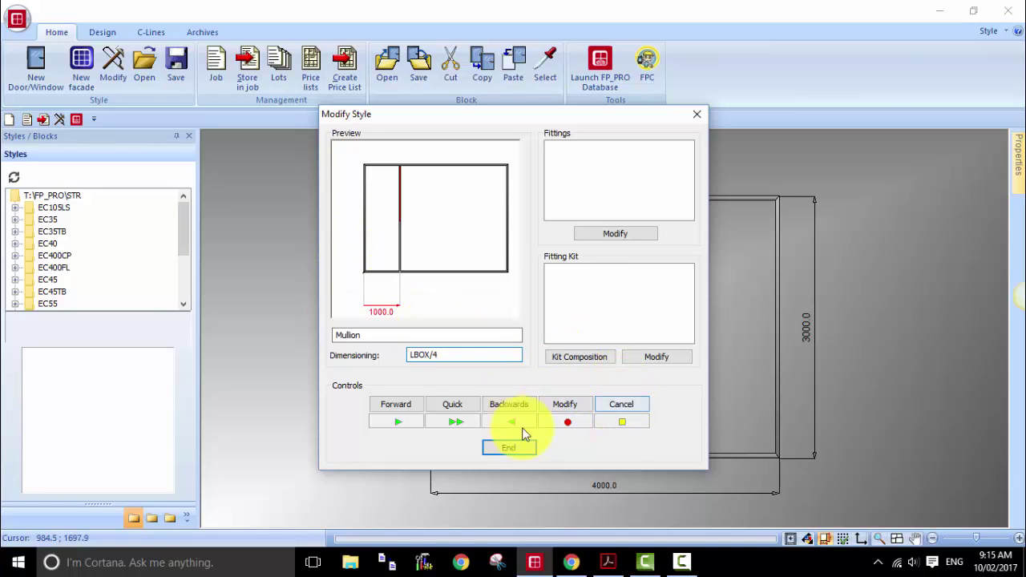
click(630, 404)
- Delete the three mullions spaced at 1000, 2000 and 3000 from the frame
click(102, 32)
click(669, 68)
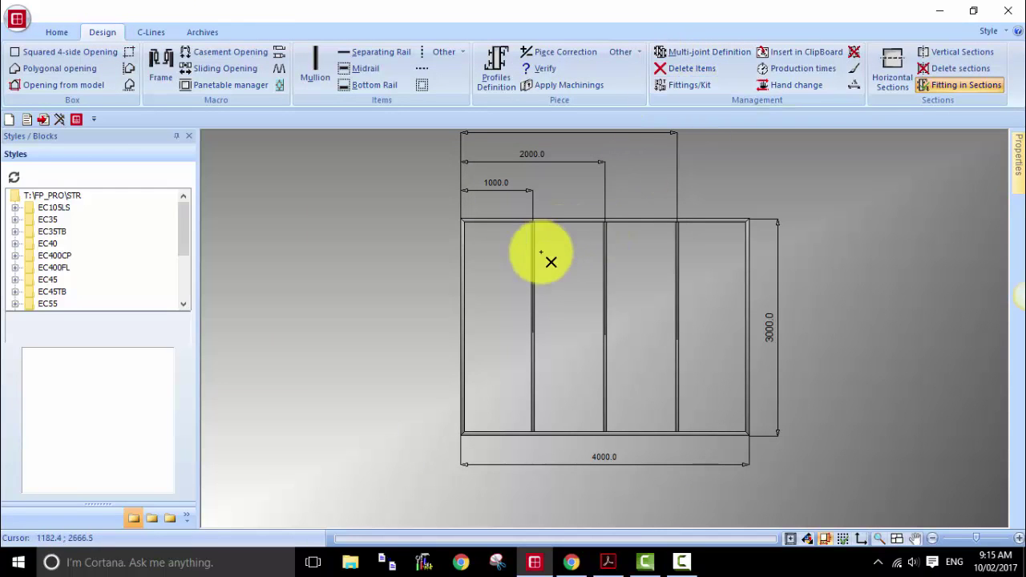
click(542, 313)
click(521, 324)
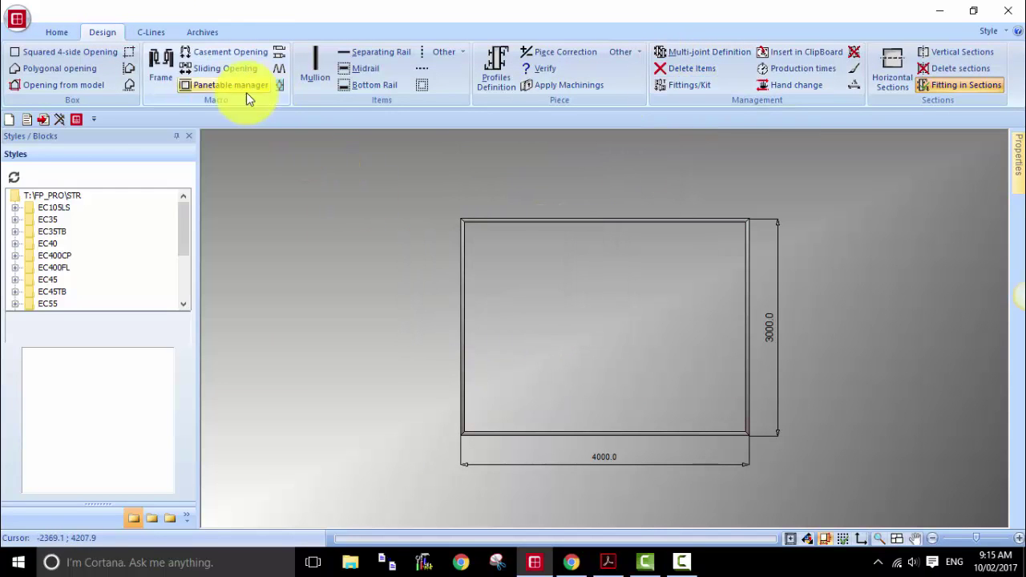
- Place a centre-aligned mullion by free insertion about 1328 from the frame's left edge and set its dimension to LBOX/4
click(314, 70)
click(641, 236)
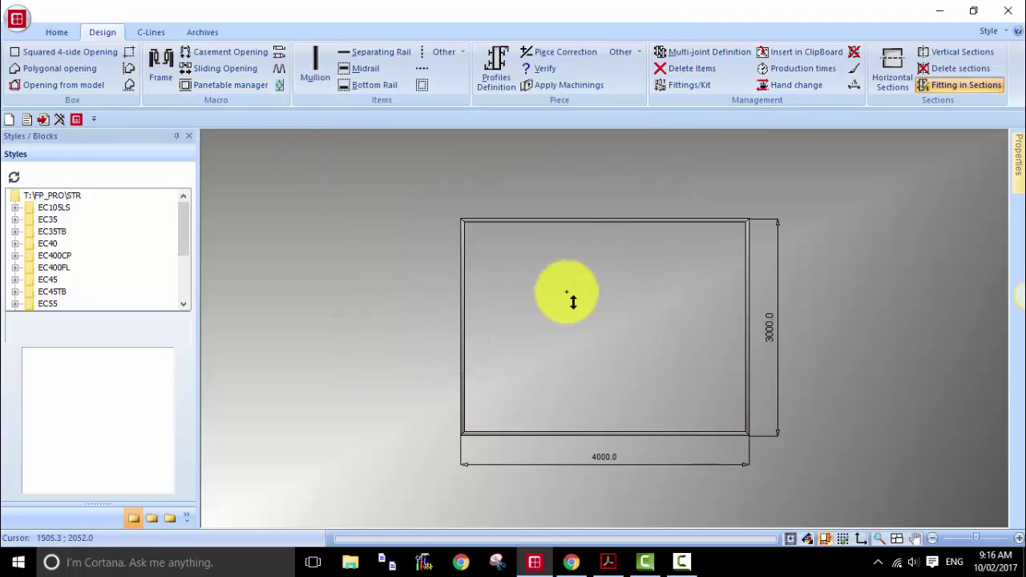
click(560, 303)
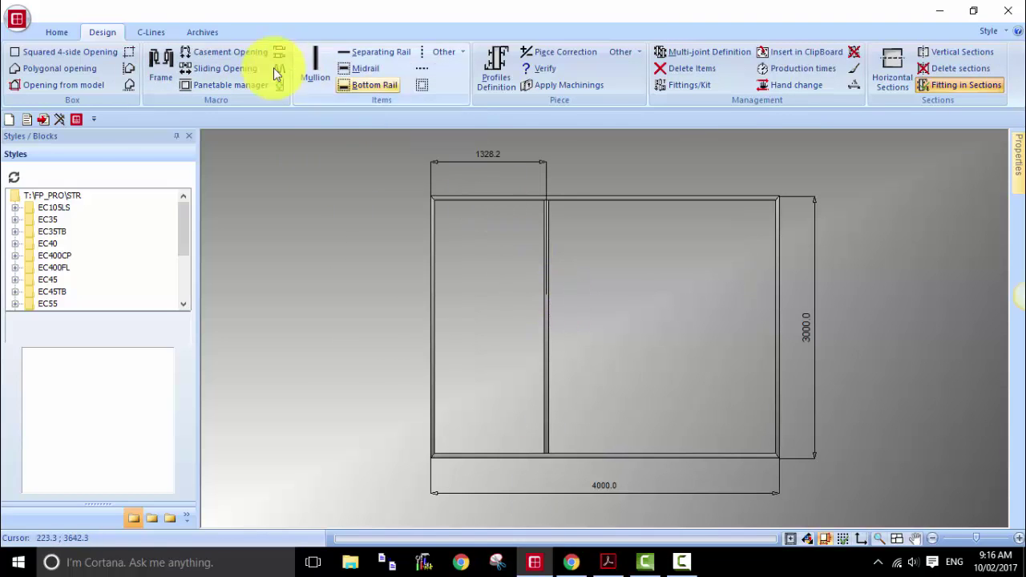
click(61, 119)
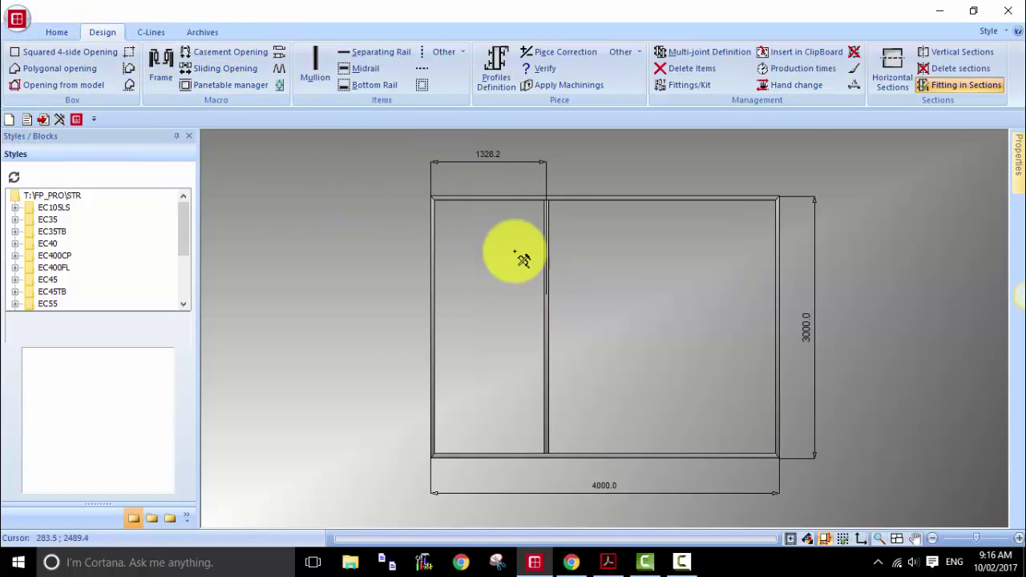
click(549, 297)
text(LB)
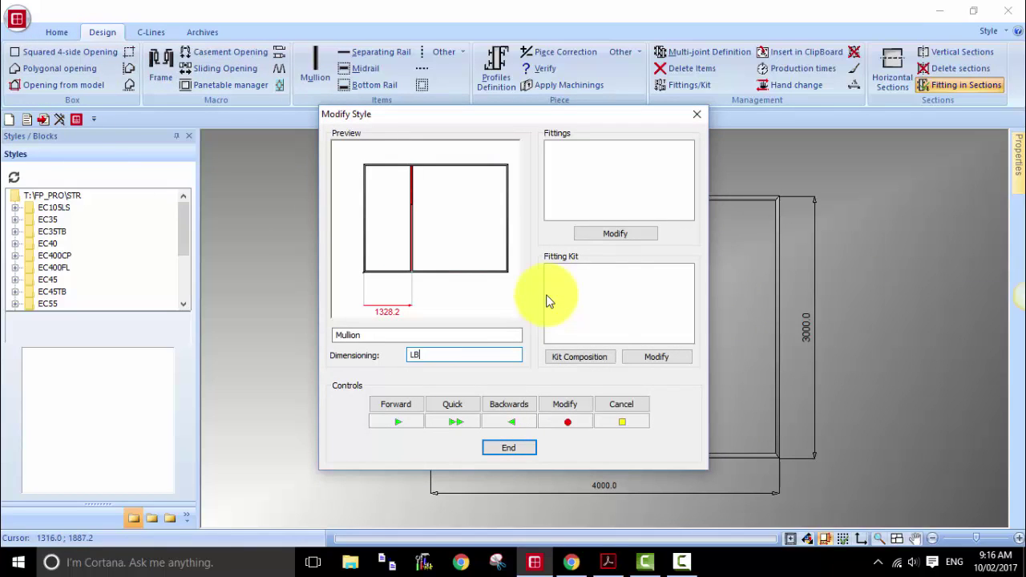
text(OX/4)
click(403, 401)
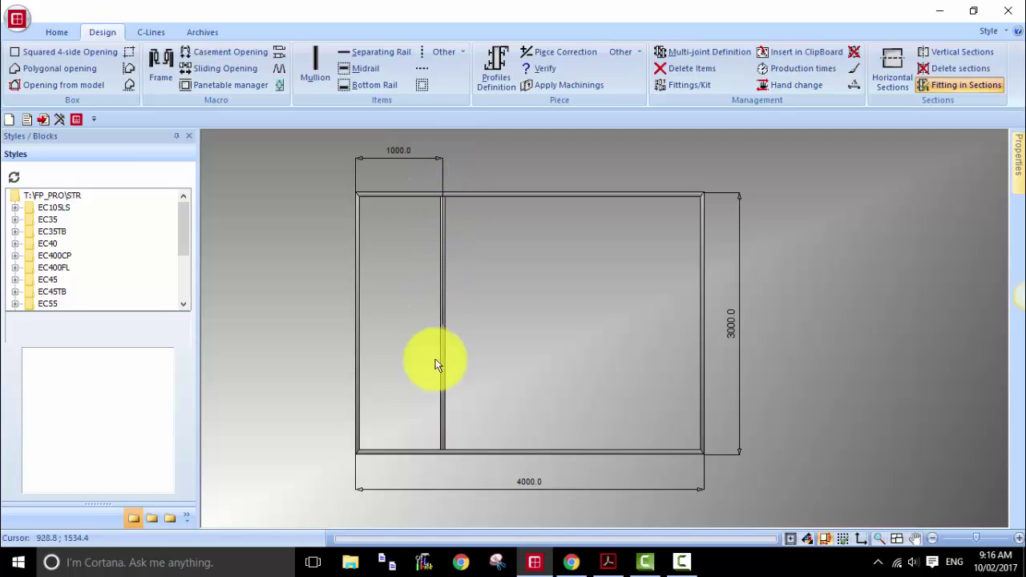
- Place a second centre-aligned mullion about 2004 from the frame's left edge and set its dimension to LBOX/2
click(315, 62)
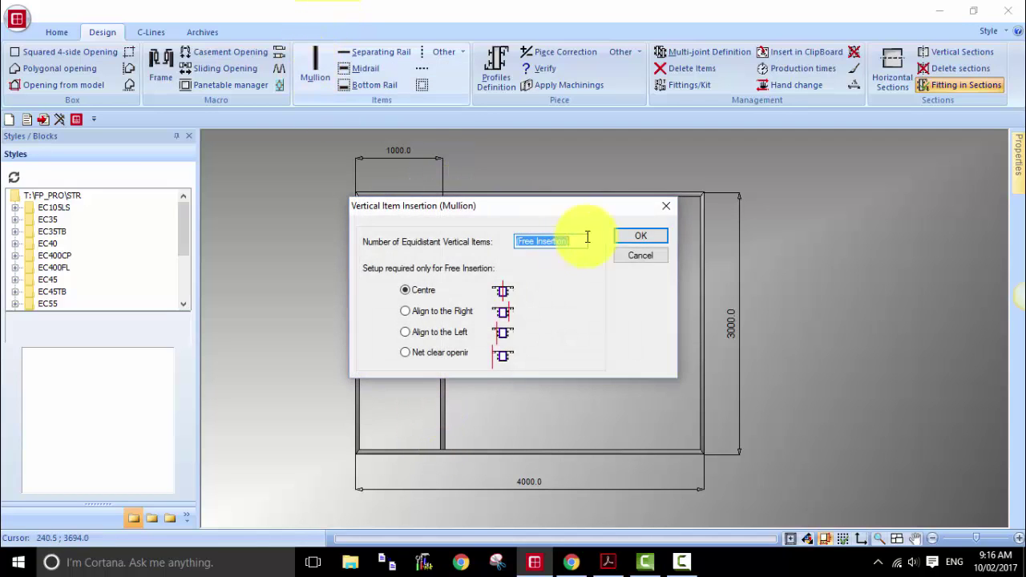
click(643, 234)
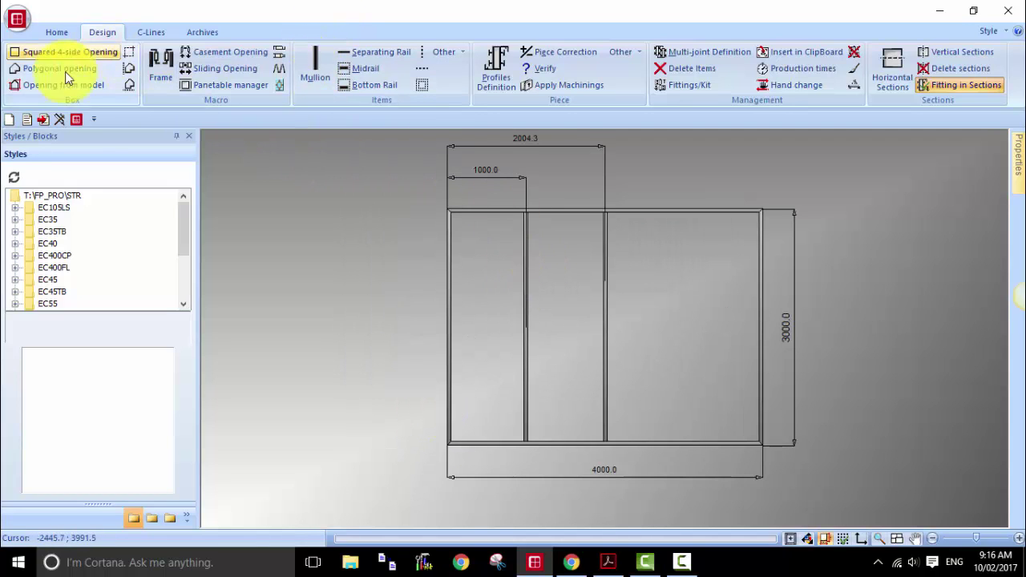
double_click(605, 296)
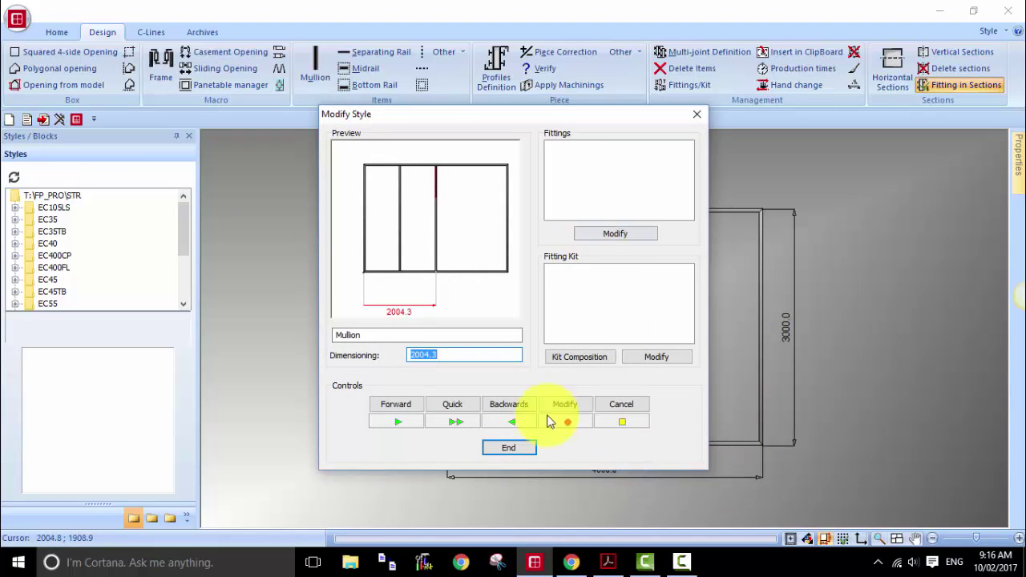
text(LBOX/2)
key(Return)
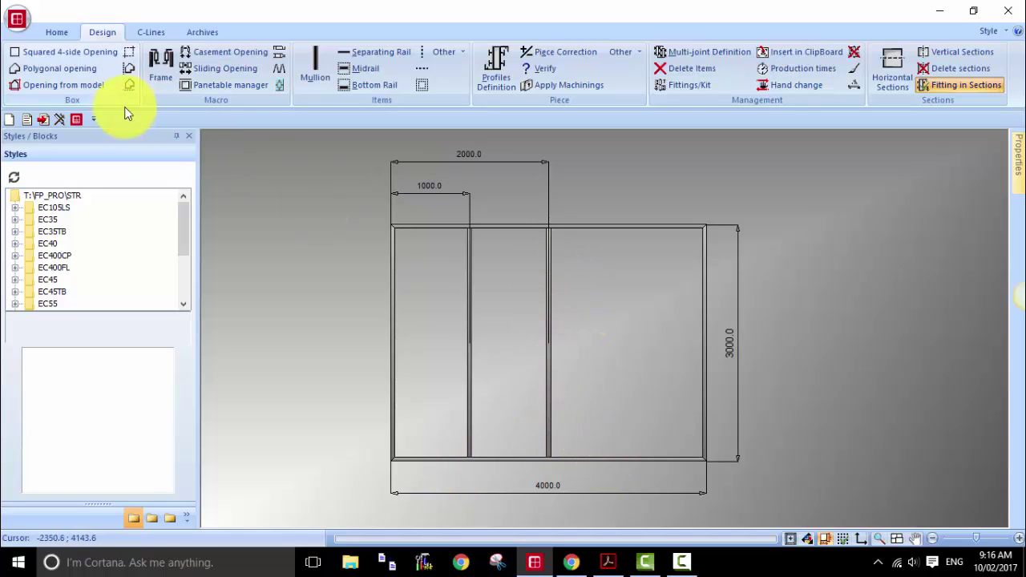
- Place a third centre-aligned mullion by free insertion about 2823 from the frame's left edge
click(322, 65)
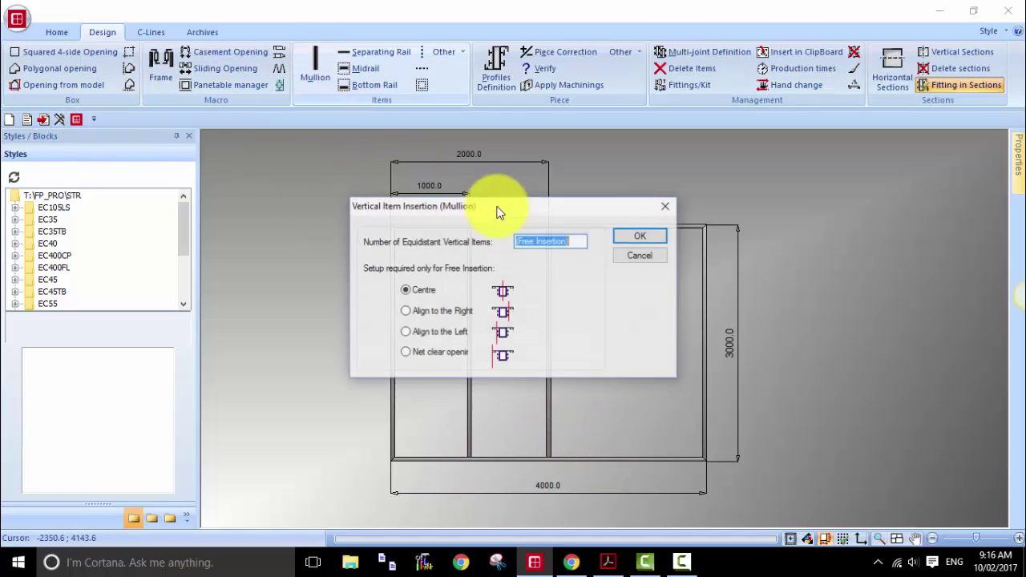
click(643, 234)
click(616, 322)
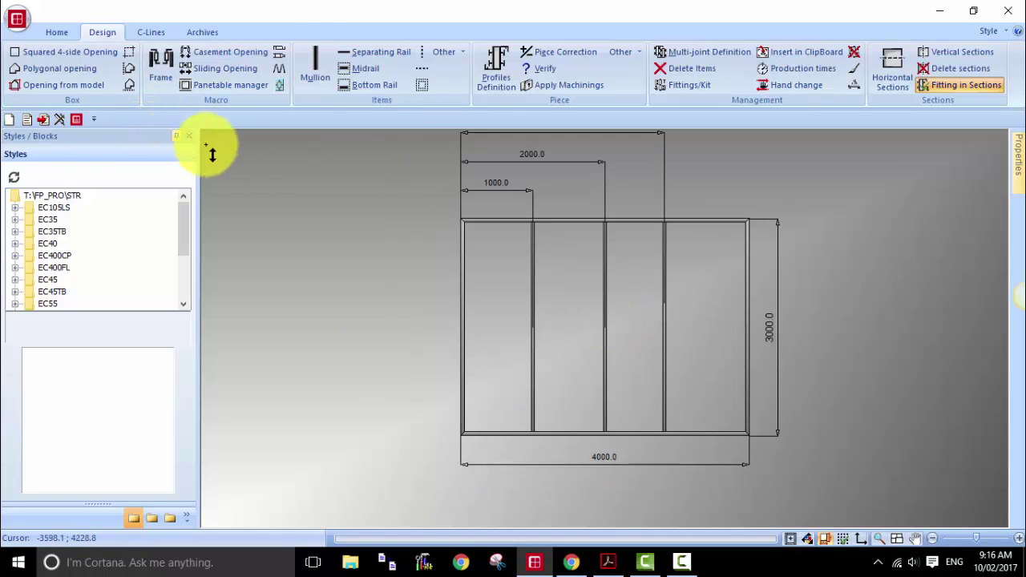
- Set the third mullion's dimension to the formula (LBOX/4)*3
click(59, 119)
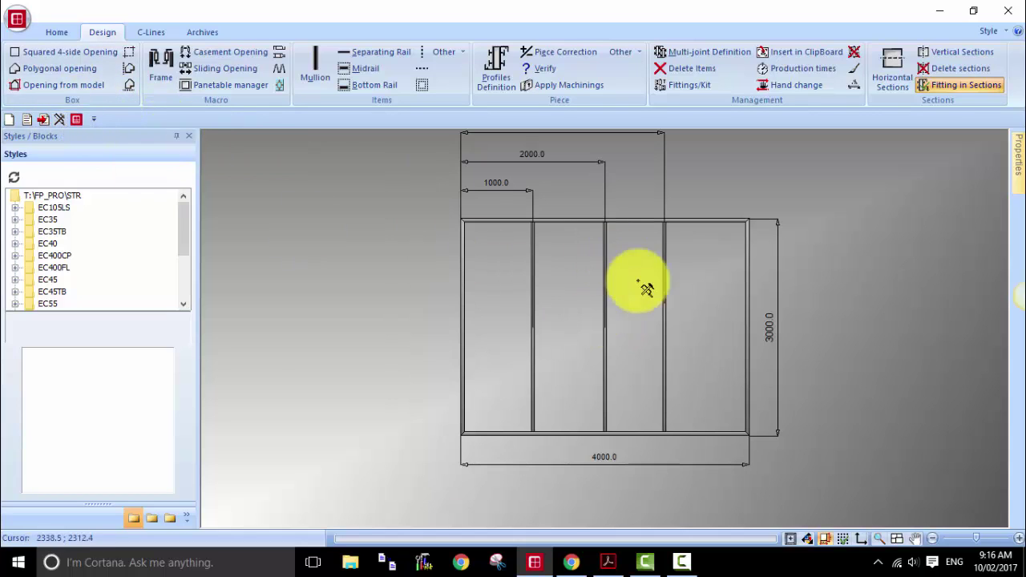
click(670, 321)
text(L)
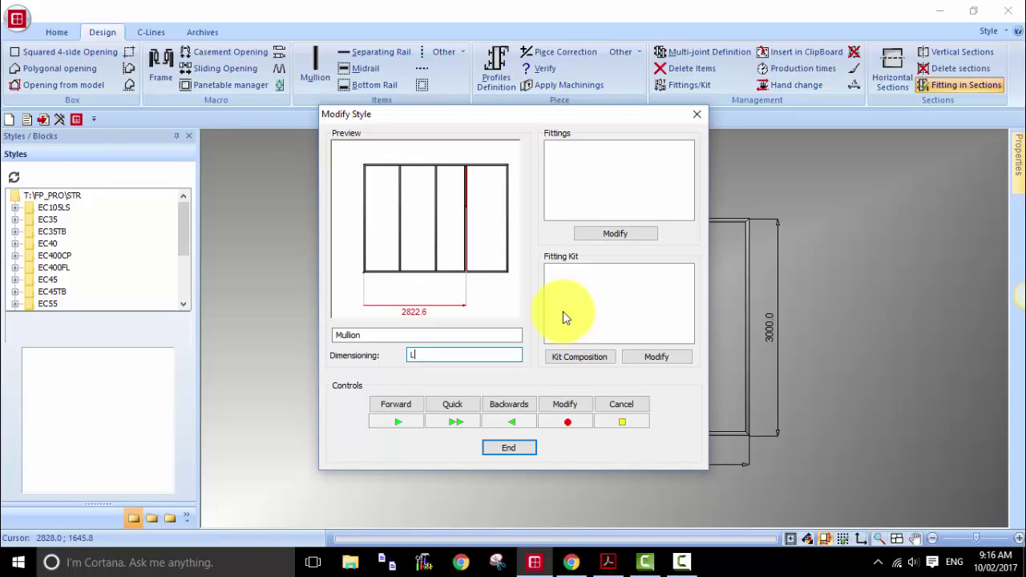
text(BOX/4))
click(410, 355)
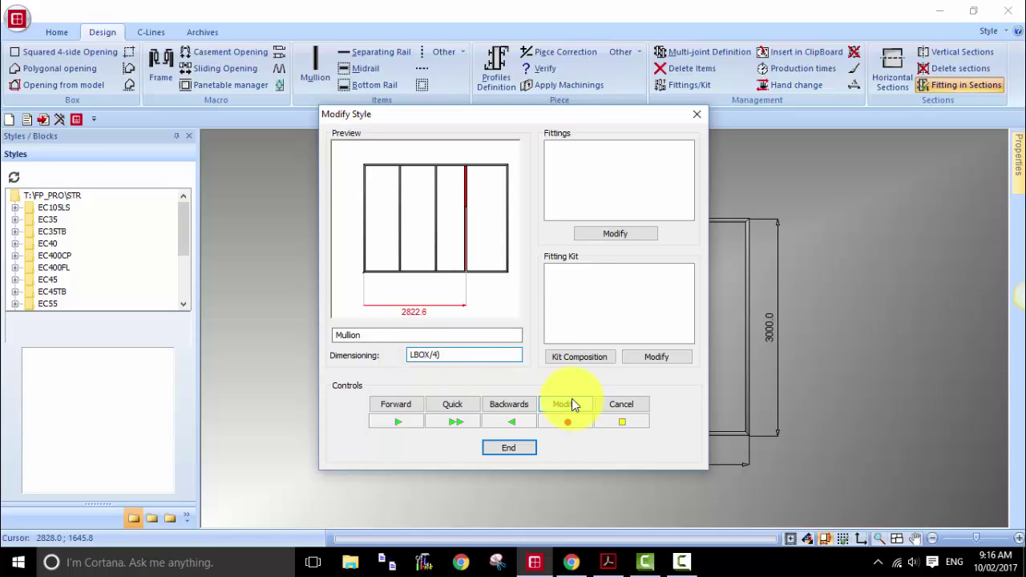
text(()
click(458, 355)
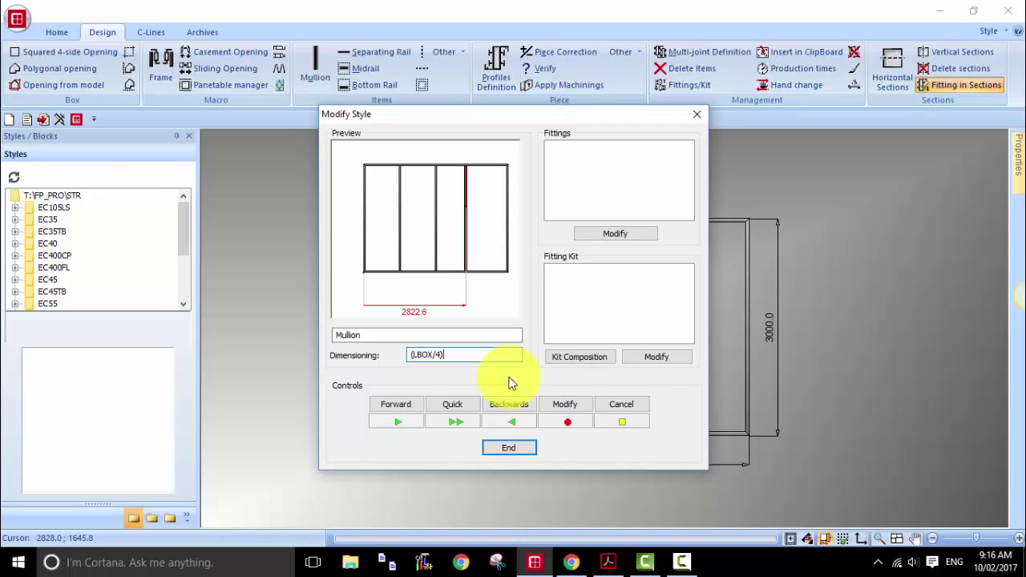
text(*3)
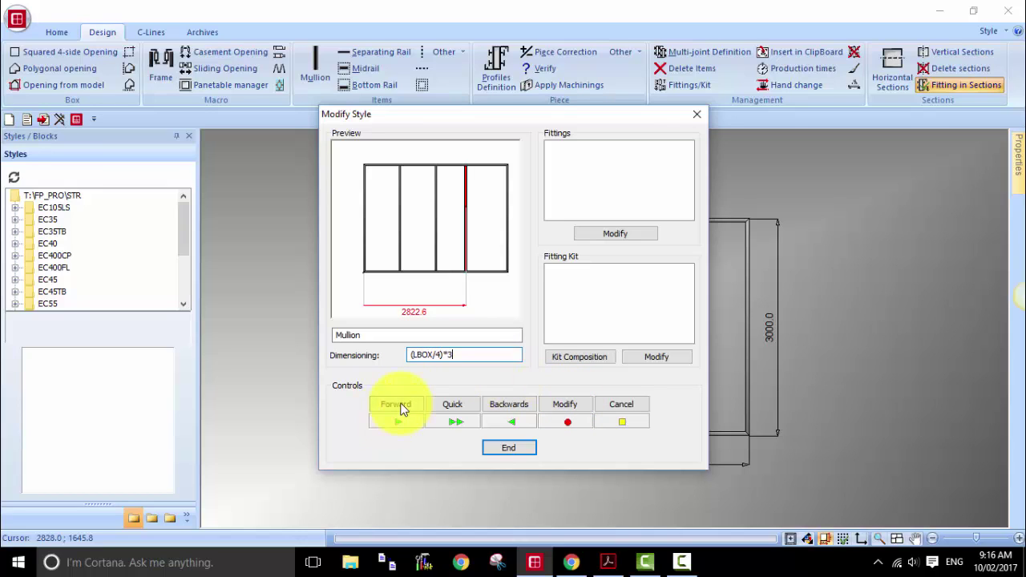
click(403, 408)
- Delete the three formula-positioned mullions, leaving the option to delete working times off
middle_drag(508, 325, 452, 346)
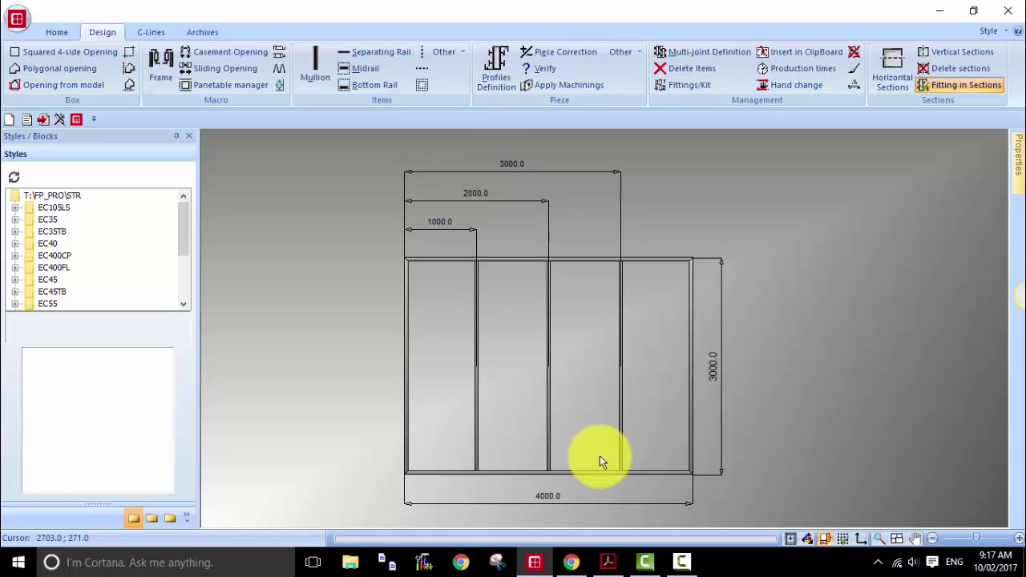
click(697, 69)
click(457, 333)
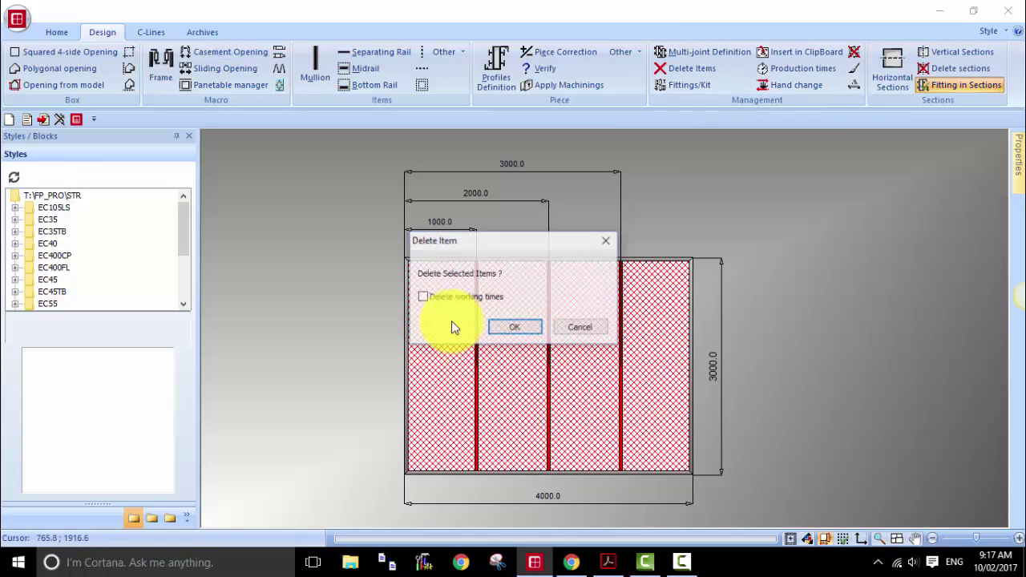
click(517, 329)
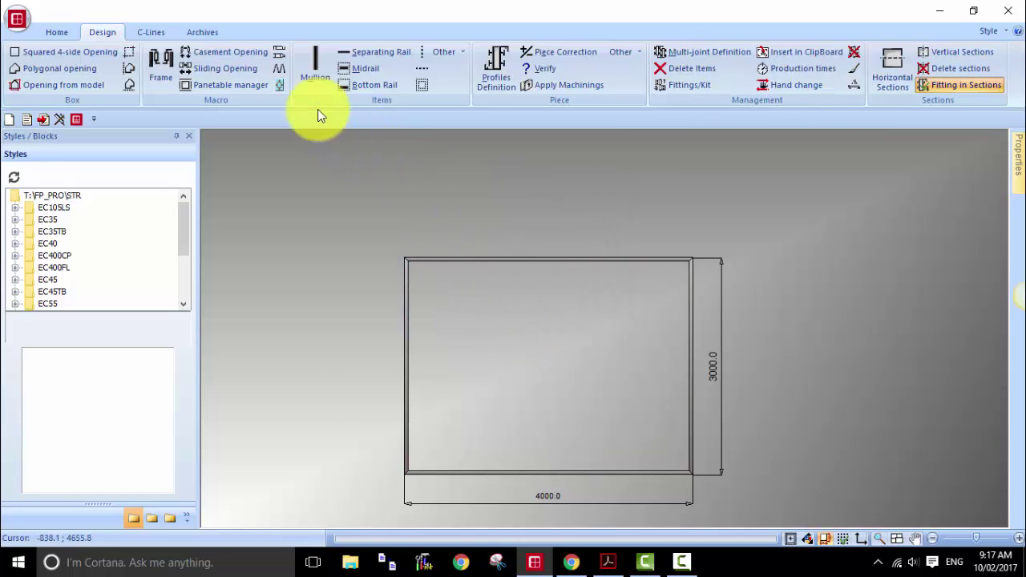
- Insert three centre-aligned mullions by free insertion at 1000, 2000 and 3000 in X from the frame's lower-left corner
click(315, 64)
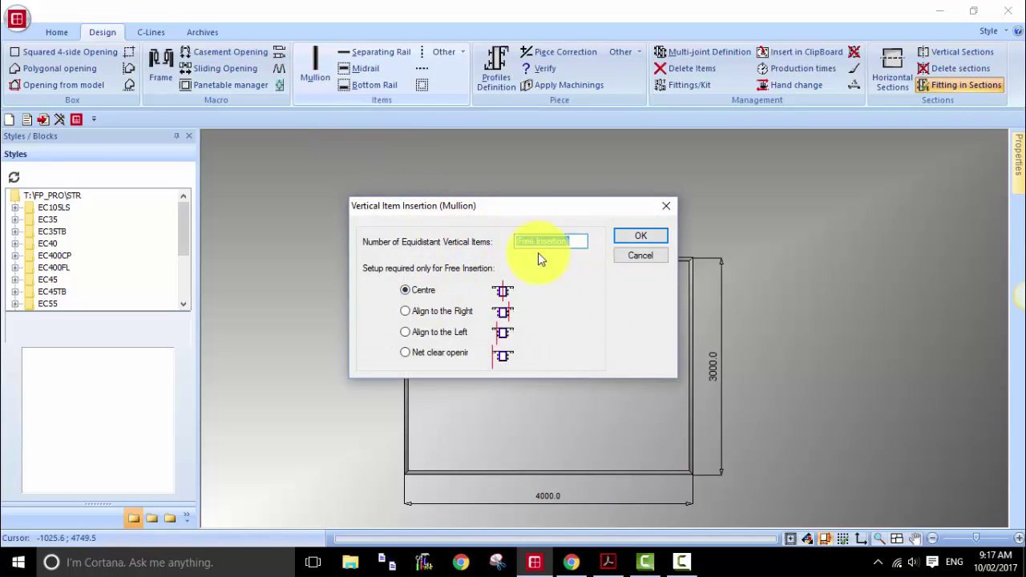
click(640, 234)
middle_drag(595, 336, 625, 258)
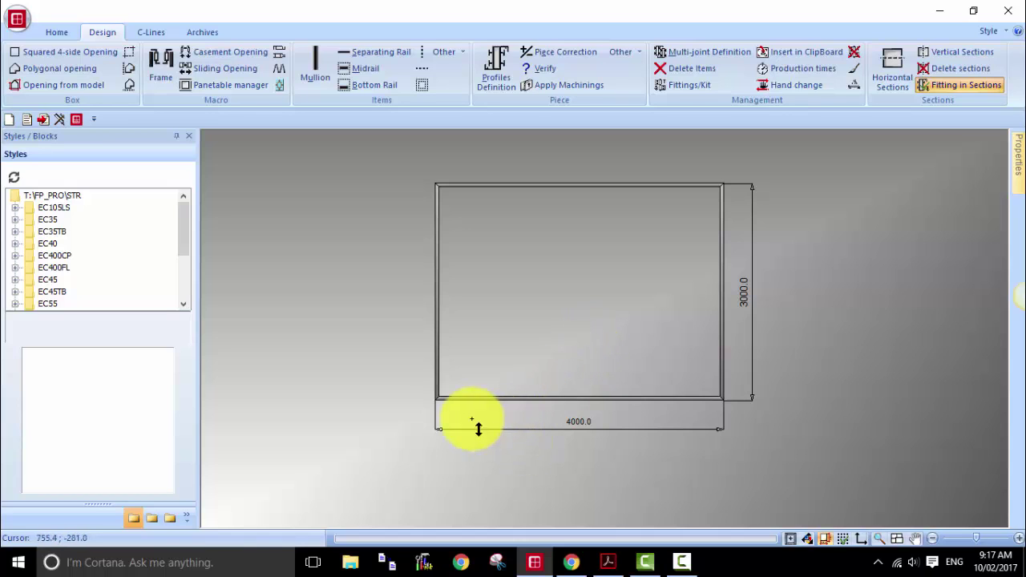
scroll(443, 401, up, 3)
scroll(447, 379, up, 3)
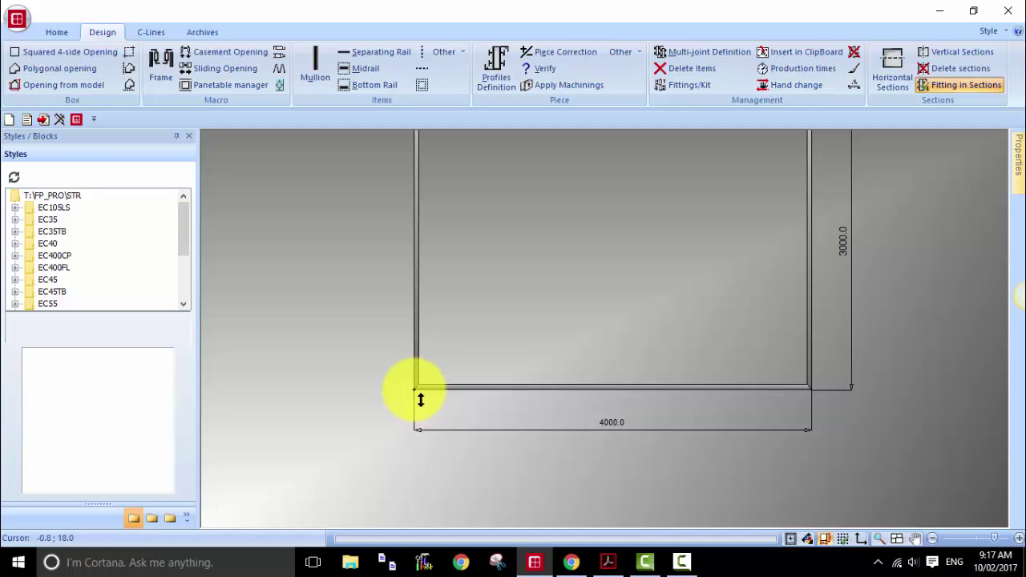
click(418, 393)
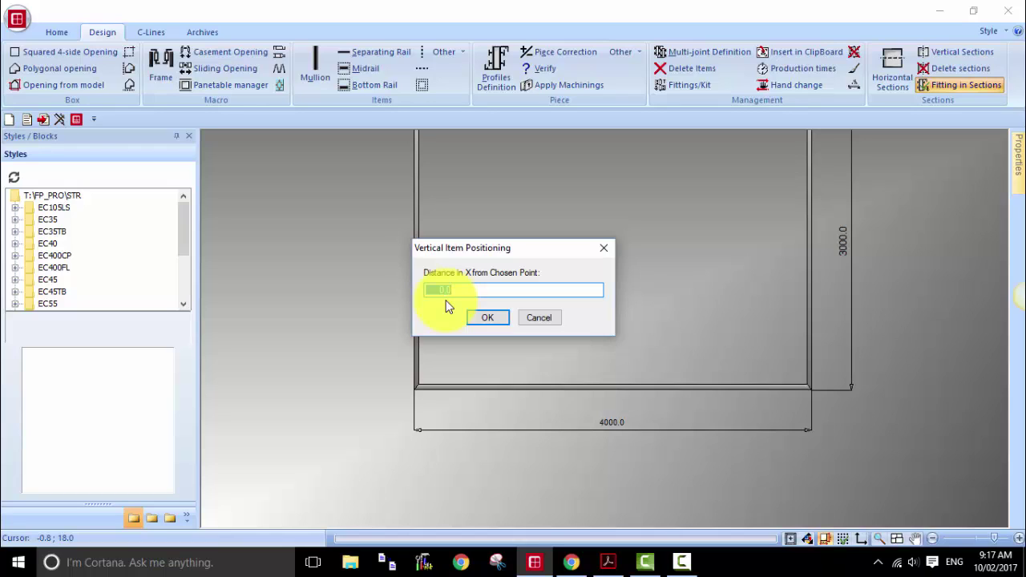
text(1000)
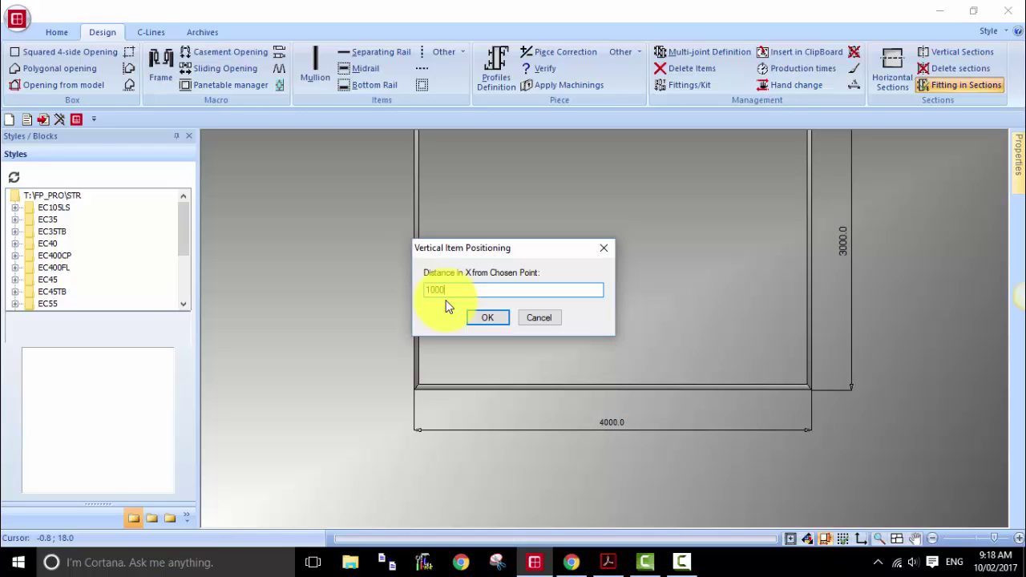
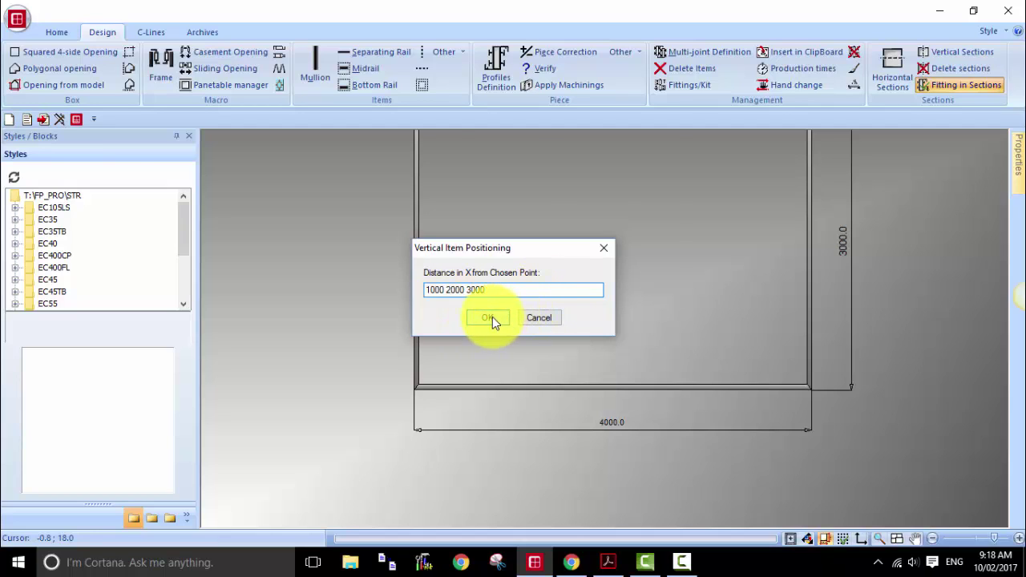
click(491, 318)
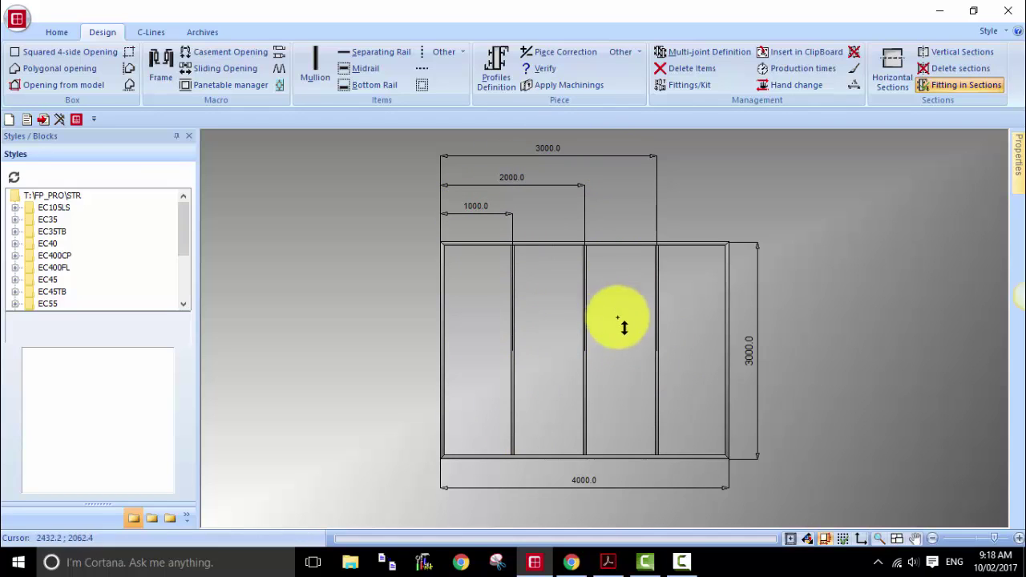
- Assign profile E6512 from the EC65TB series to all three mullions
click(497, 71)
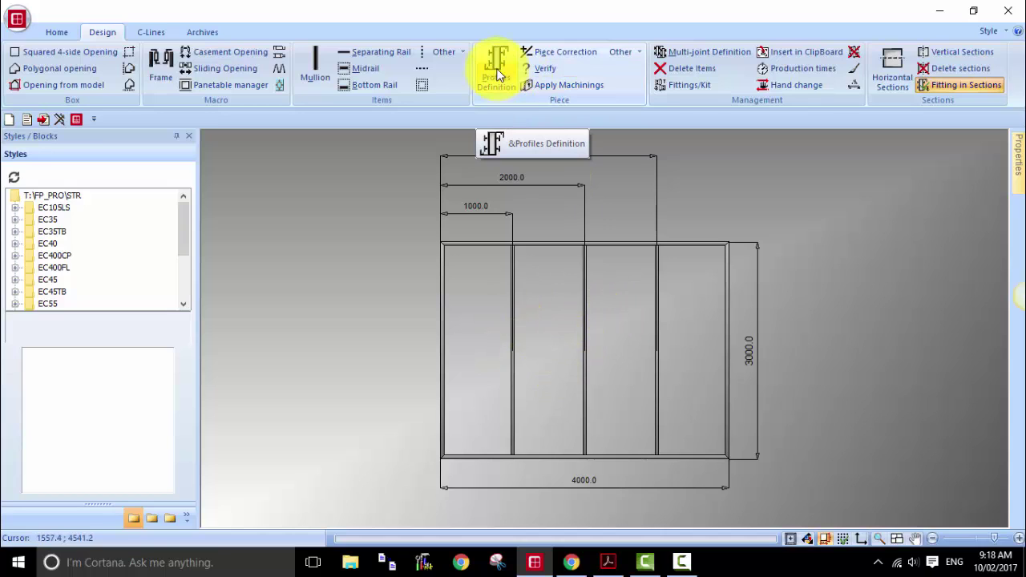
drag(499, 74, 513, 292)
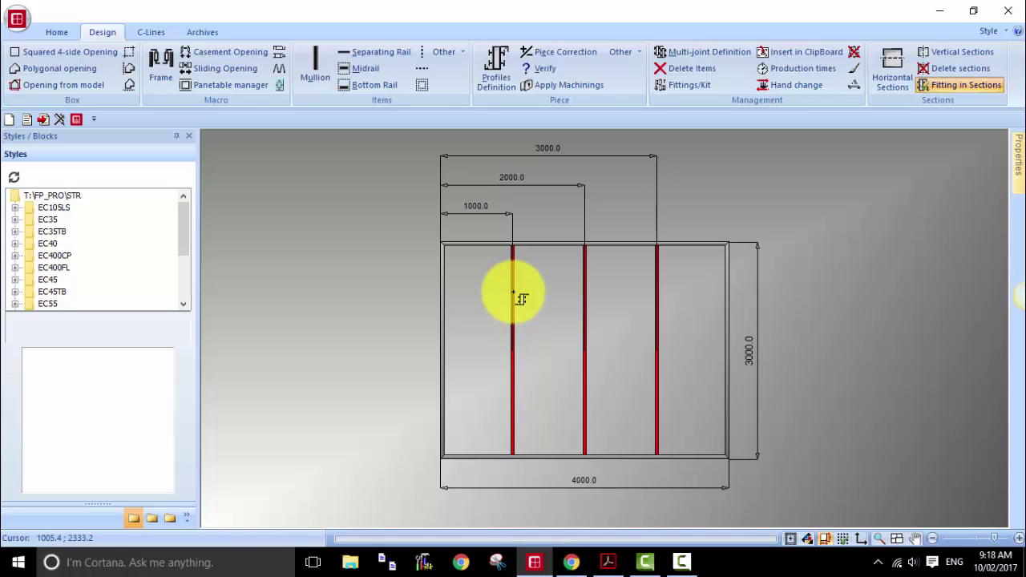
drag(513, 292, 673, 308)
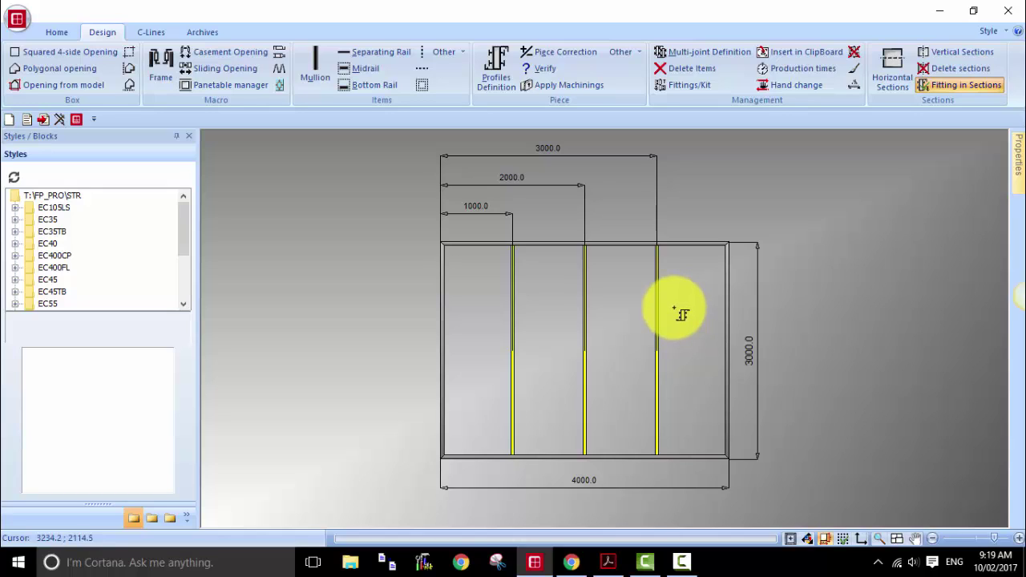
drag(673, 308, 639, 193)
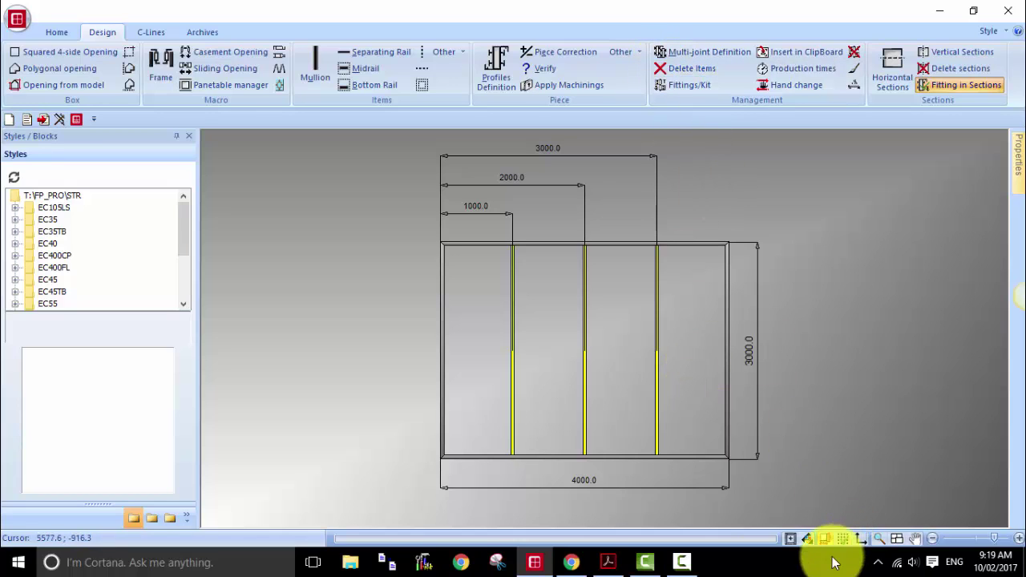
click(681, 562)
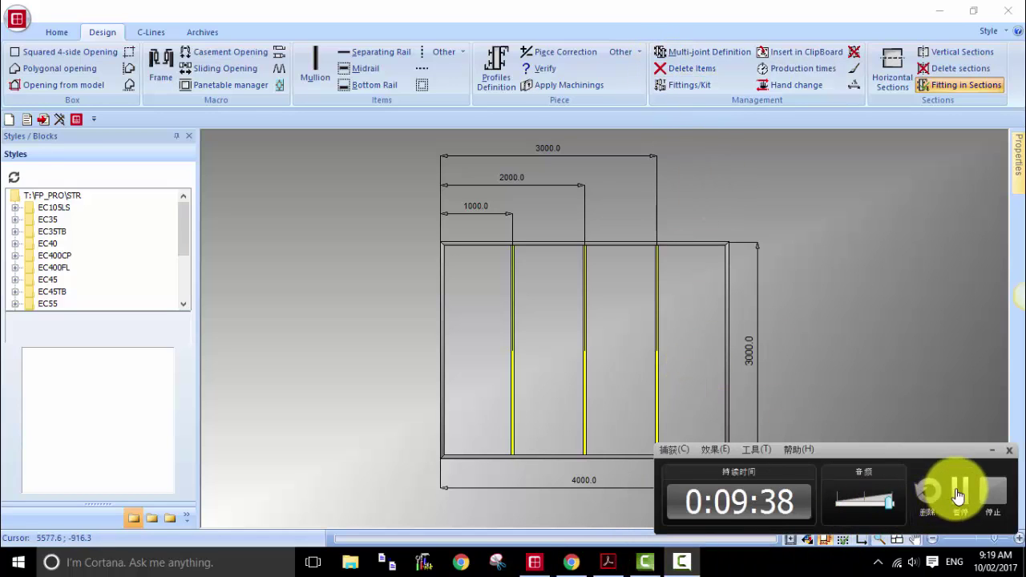
click(958, 497)
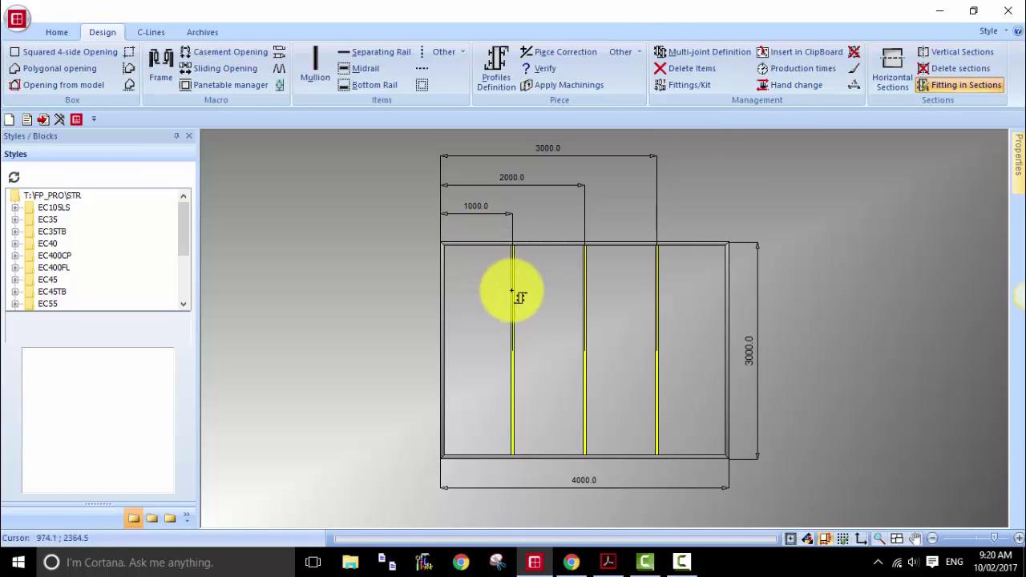
right_click(513, 291)
click(567, 302)
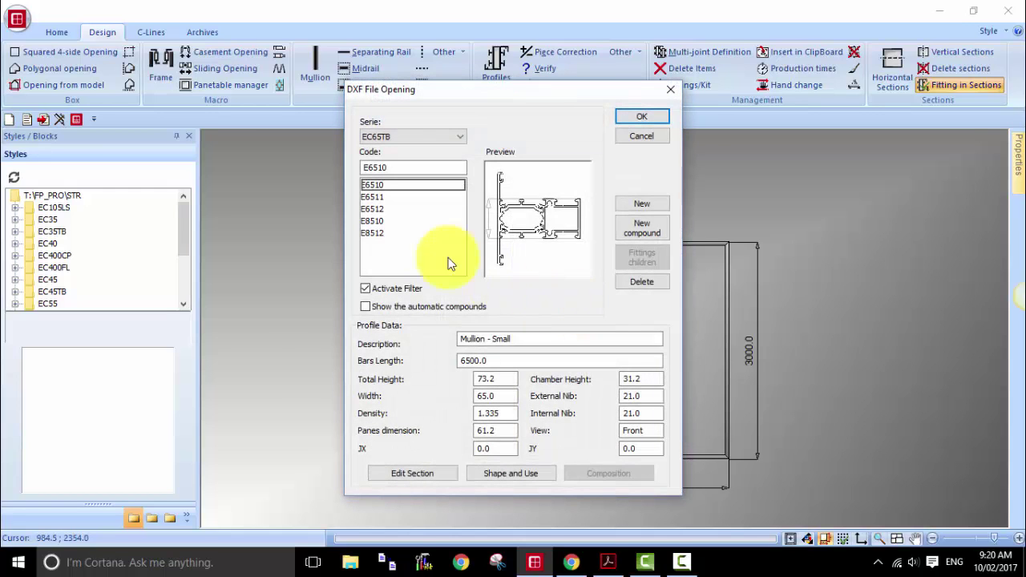
click(393, 209)
click(641, 121)
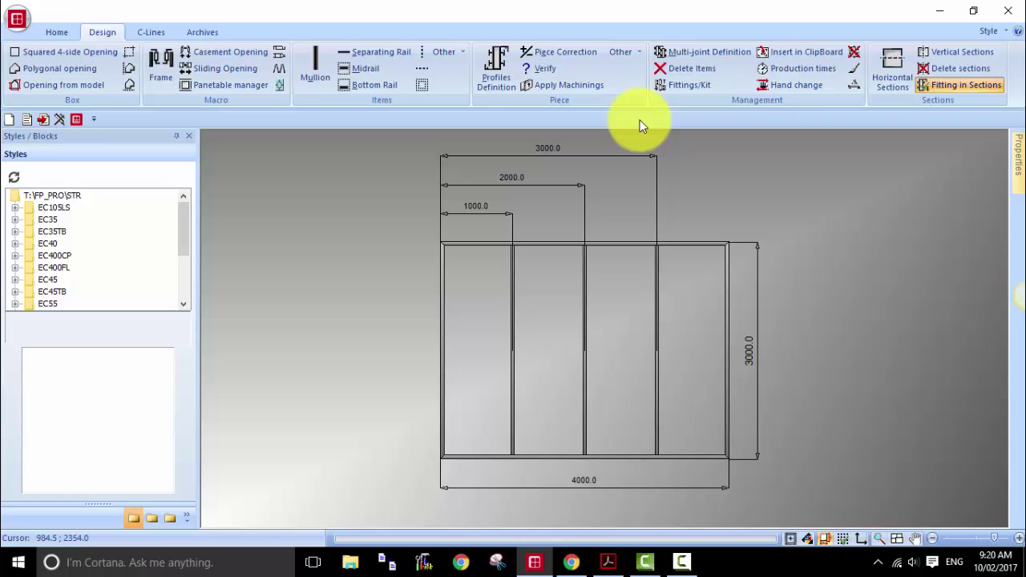
- Switch to Adobe Acrobat Reader to check the transom positions in the scanned sketch, and return to the window drawing
click(607, 560)
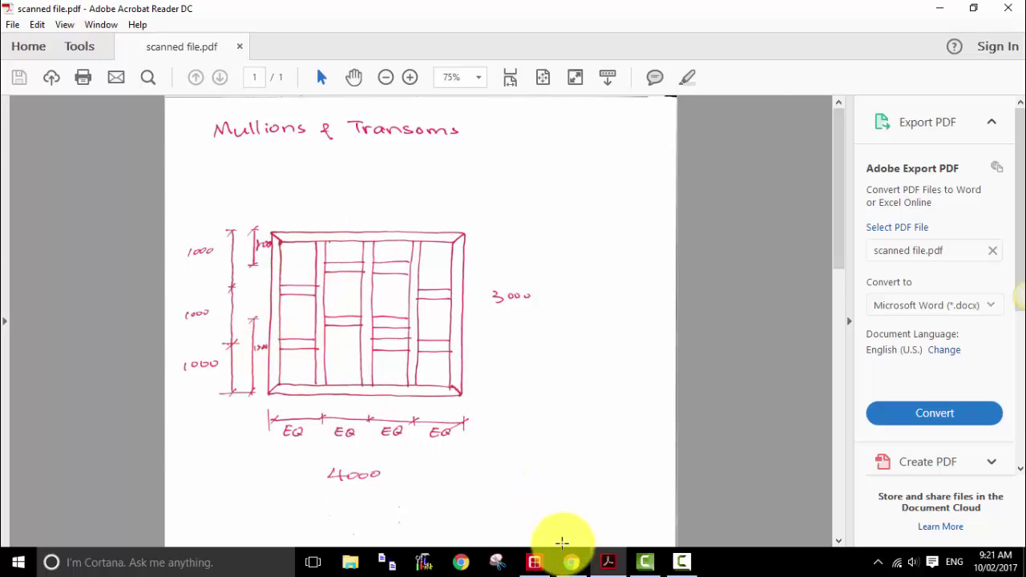
click(532, 557)
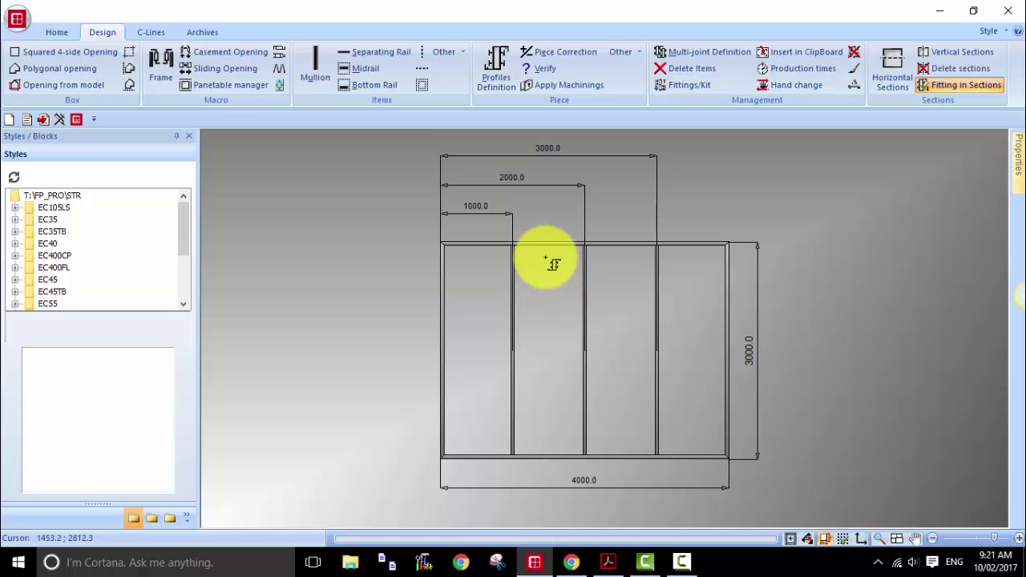
- Place two centre-aligned mullions by free insertion in the first bay, about 526 and 763 from the frame's left edge
click(317, 71)
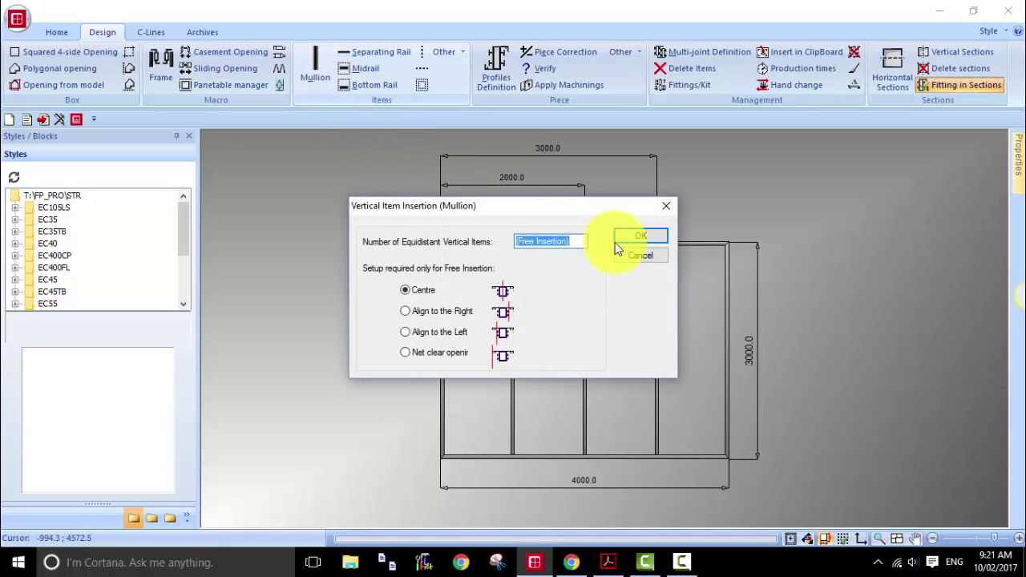
click(641, 237)
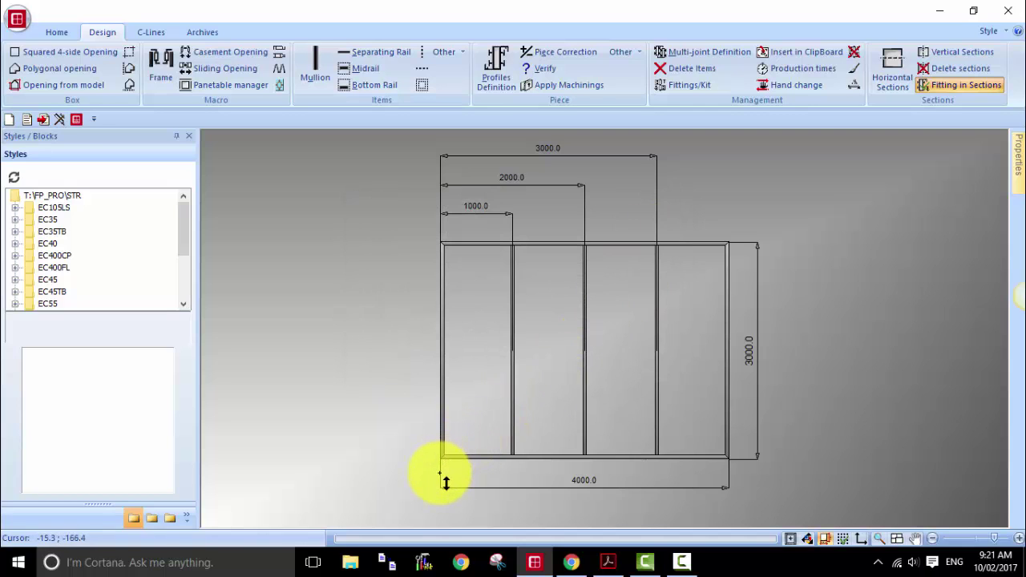
scroll(442, 476, up, 1)
mouse_move(456, 460)
middle_down()
mouse_move(445, 388)
mouse_move(485, 406)
middle_up()
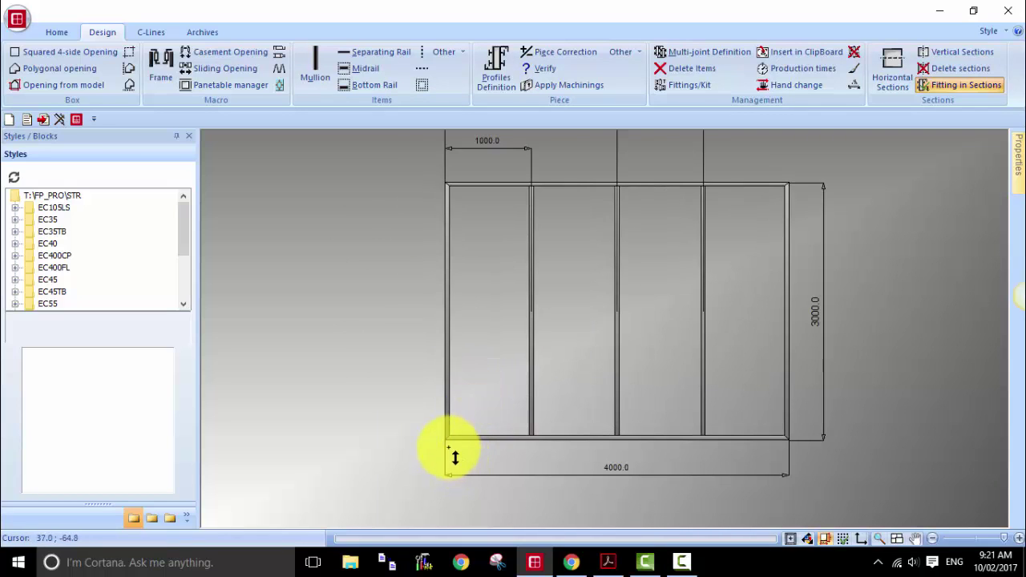
click(447, 442)
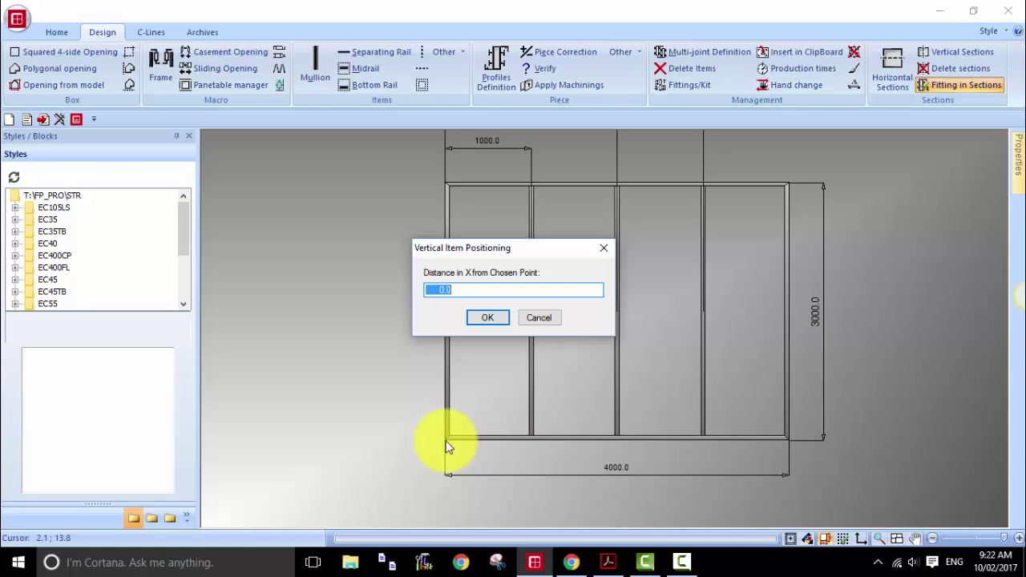
text(1000 2000)
click(489, 318)
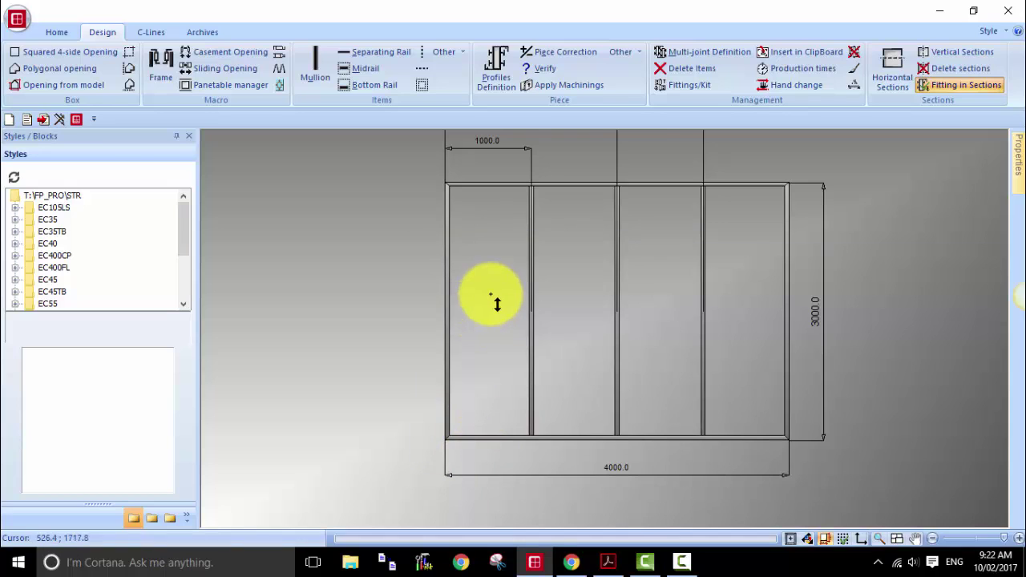
click(492, 298)
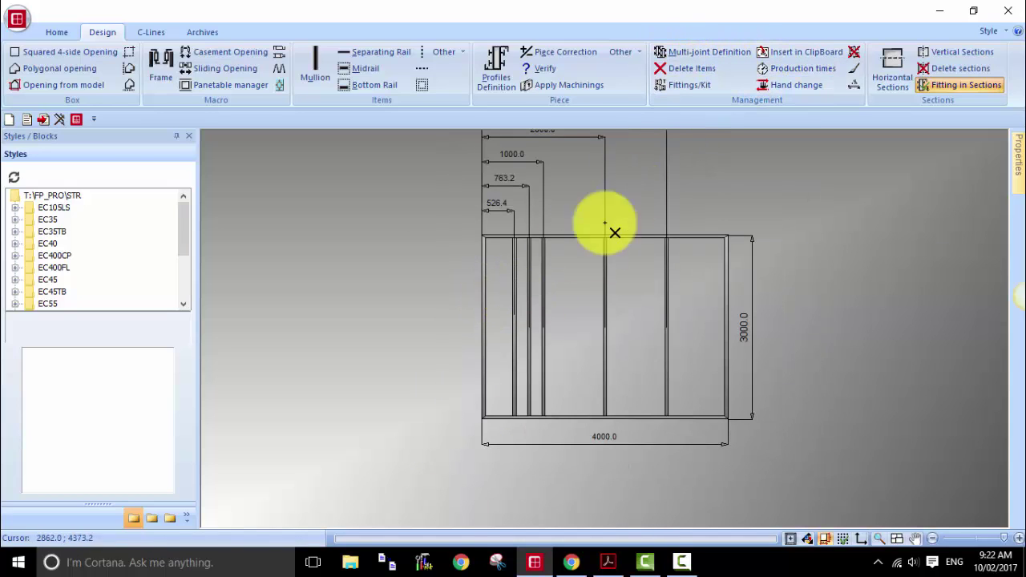
- Delete the two extra mullions in the first bay, leaving the option to delete working times off
click(530, 312)
key(Delete)
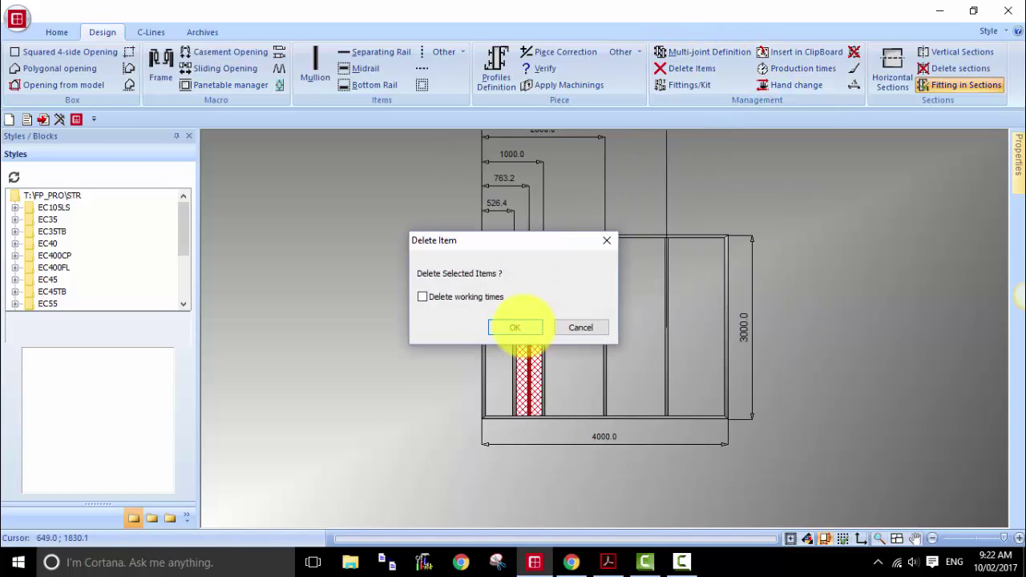
click(519, 326)
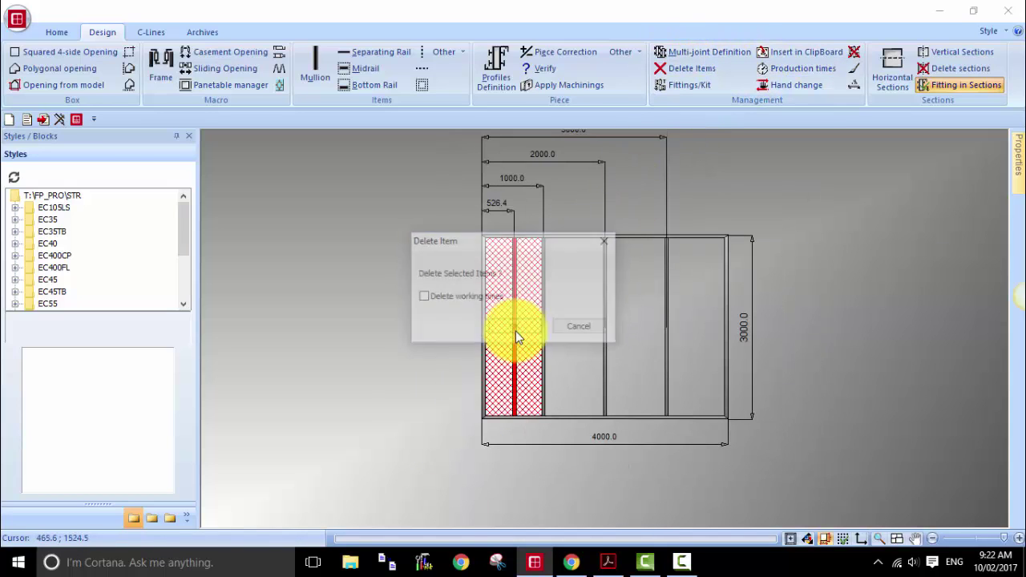
- Insert two centre-aligned separating rails in the first bay at 1000 and 2000 in Y from the frame's lower-left corner
click(373, 52)
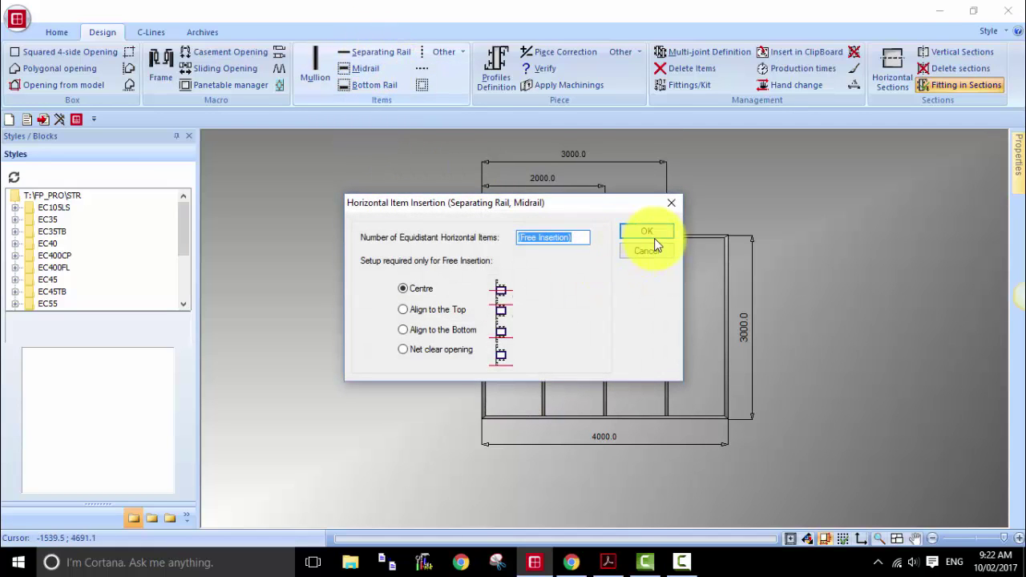
click(653, 235)
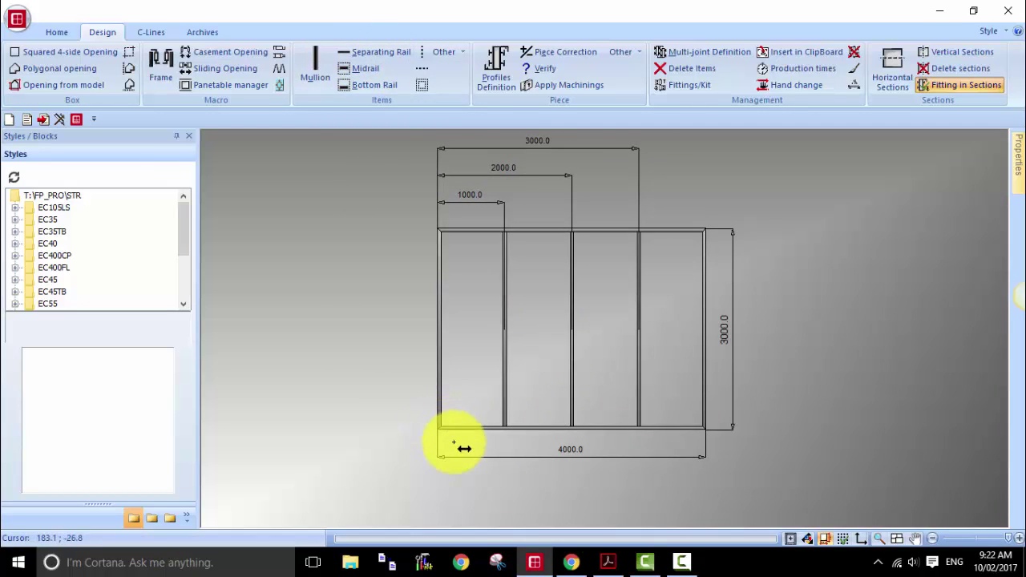
click(439, 431)
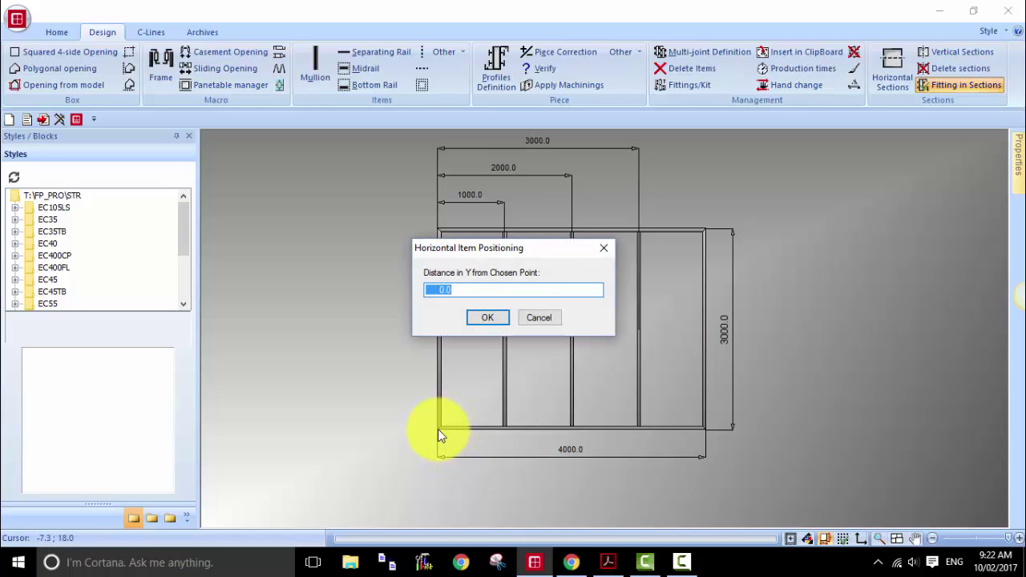
text(1000 2000)
key(Return)
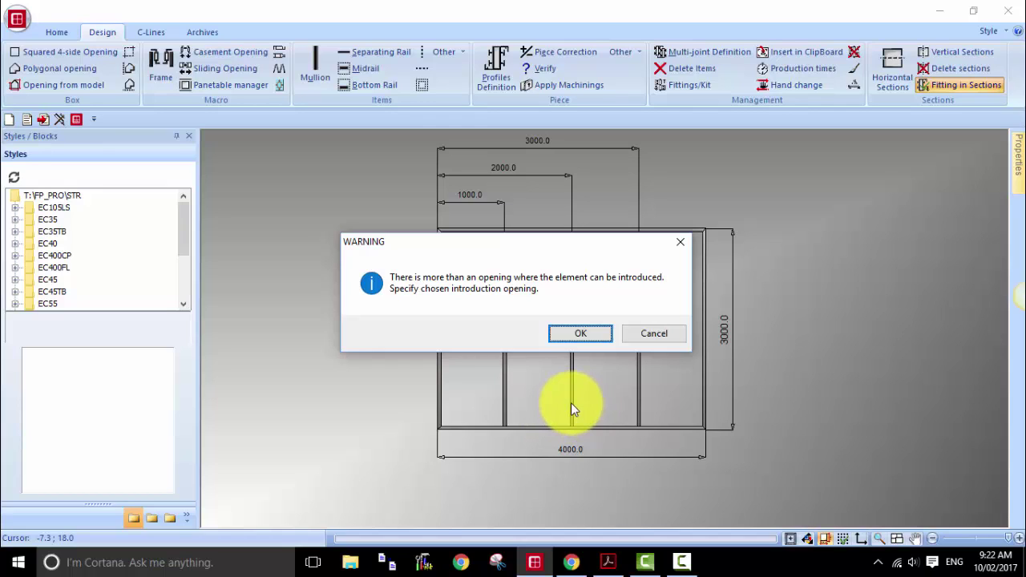
click(581, 336)
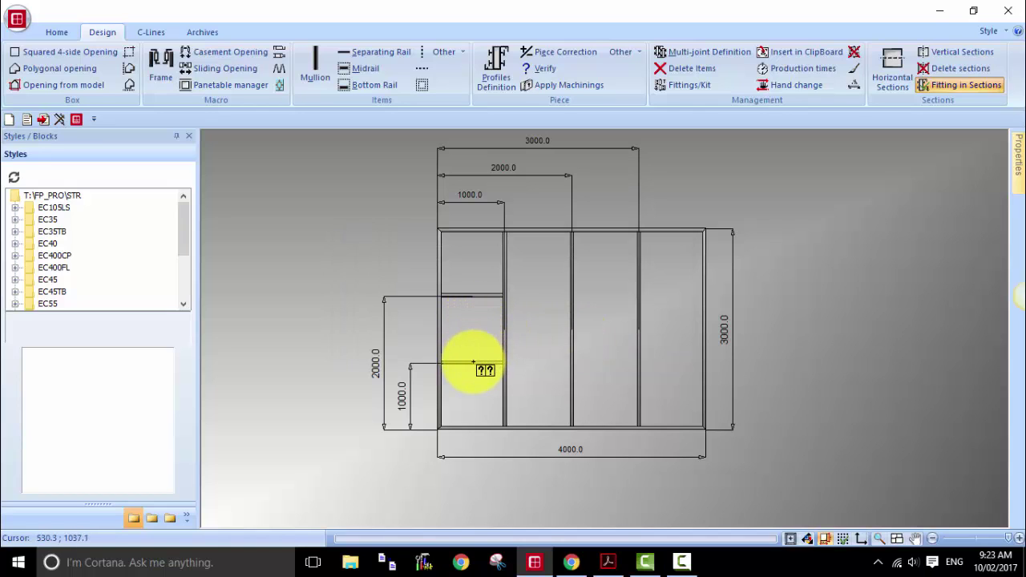
- Assign the EC65TB series profile E6510 (Mullion - Small) to the two separating rails in the first bay
middle_drag(476, 394, 476, 336)
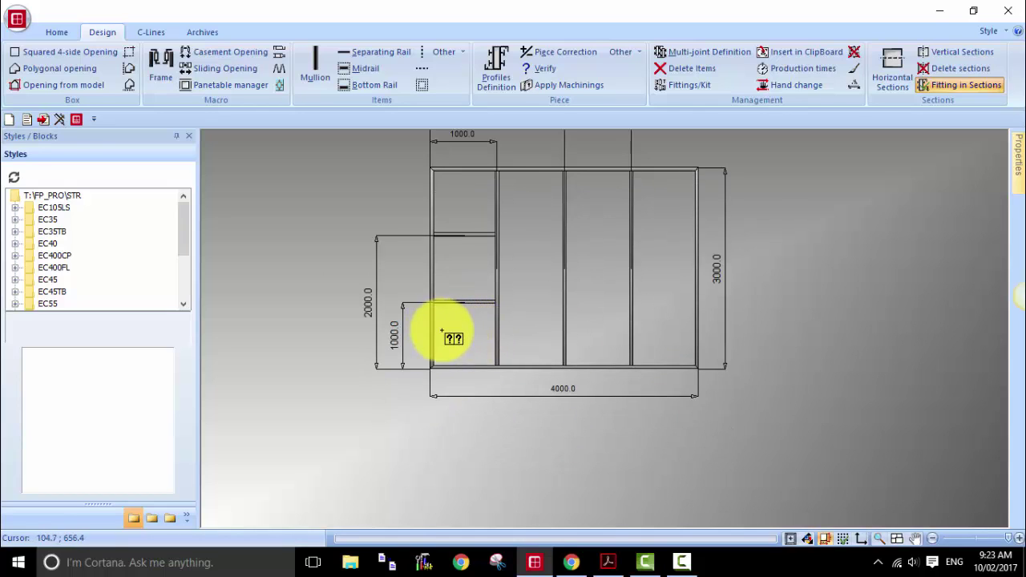
middle_drag(463, 264, 436, 321)
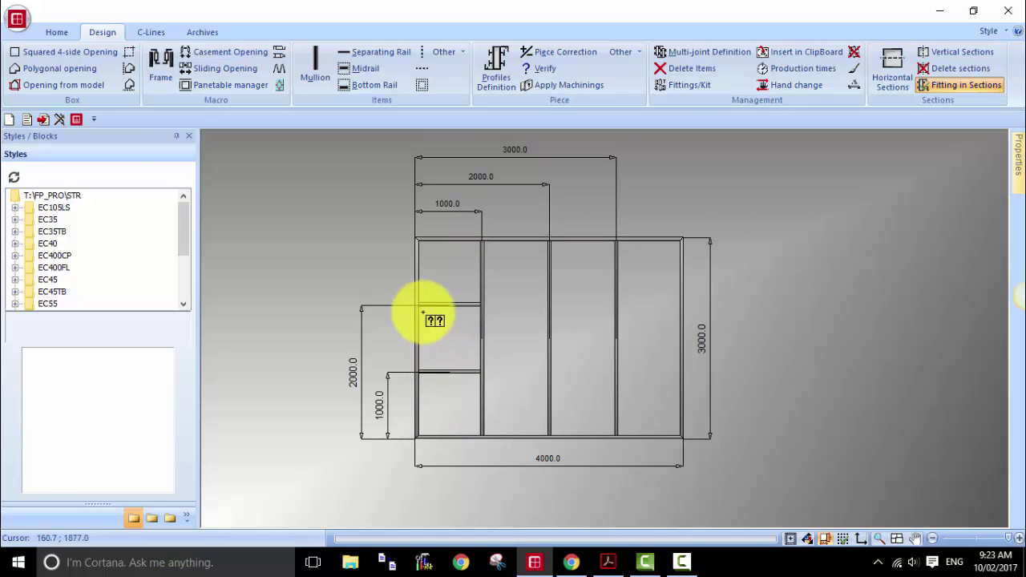
click(447, 307)
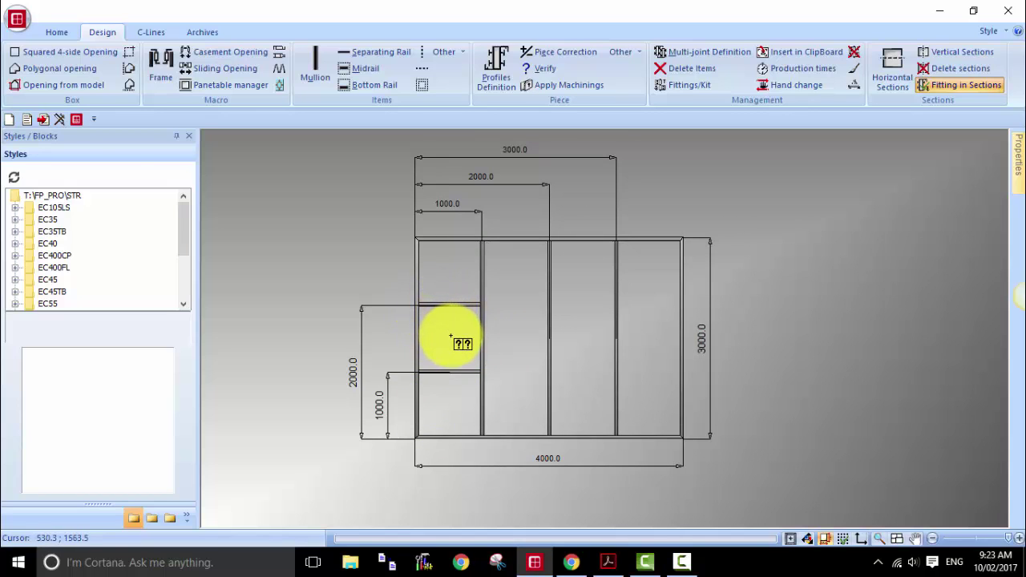
click(495, 74)
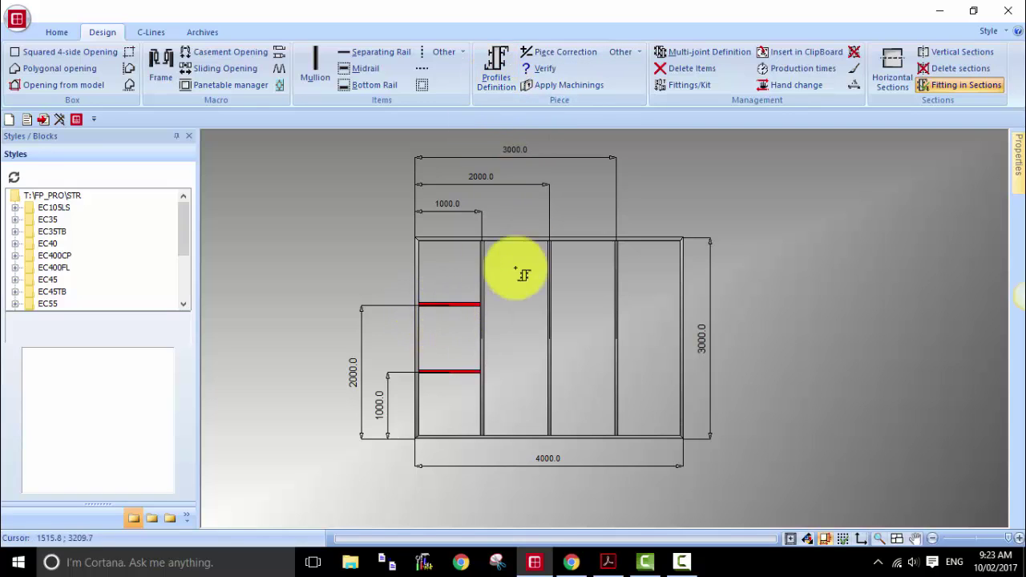
click(442, 373)
right_click(455, 313)
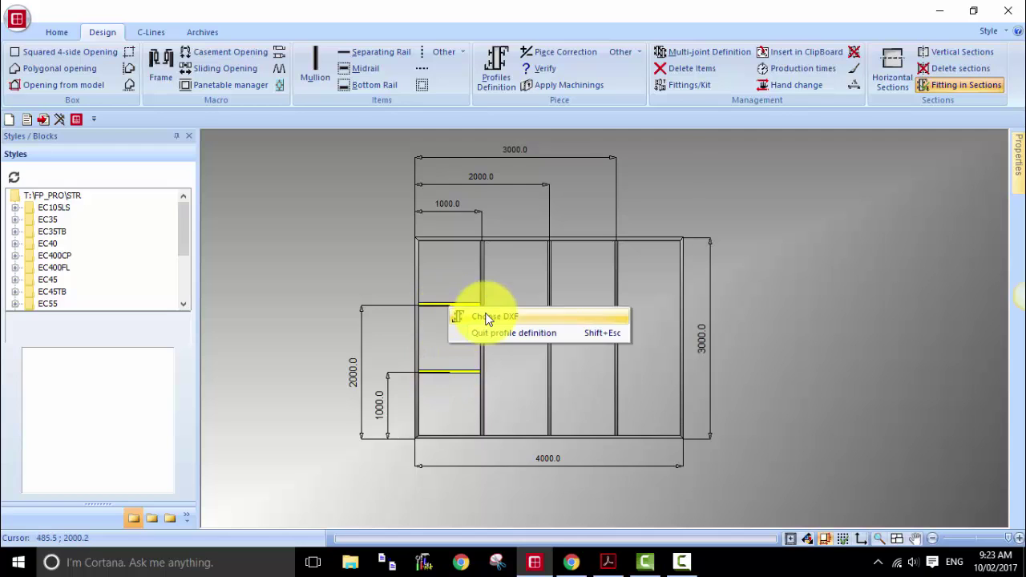
click(481, 318)
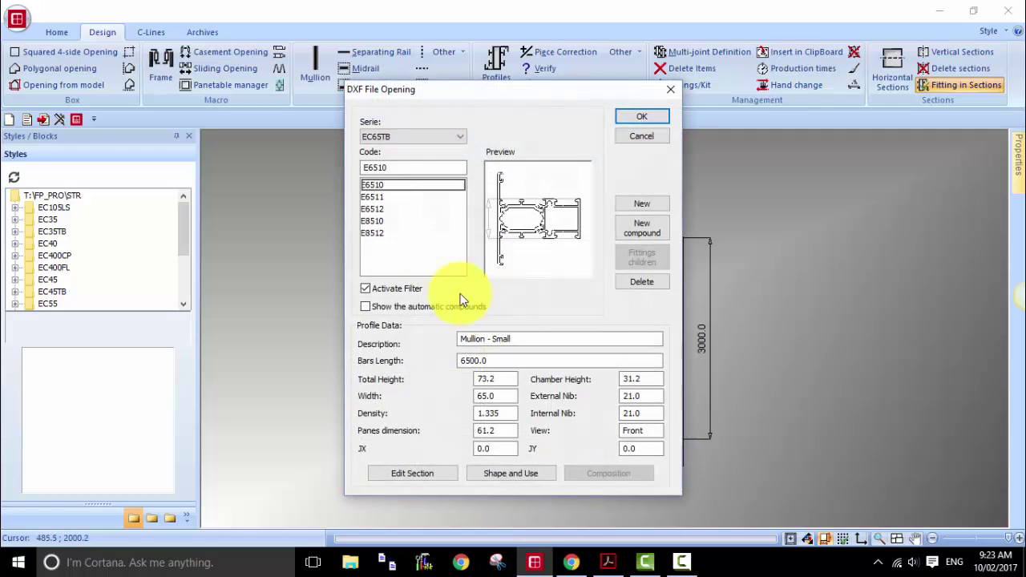
click(642, 118)
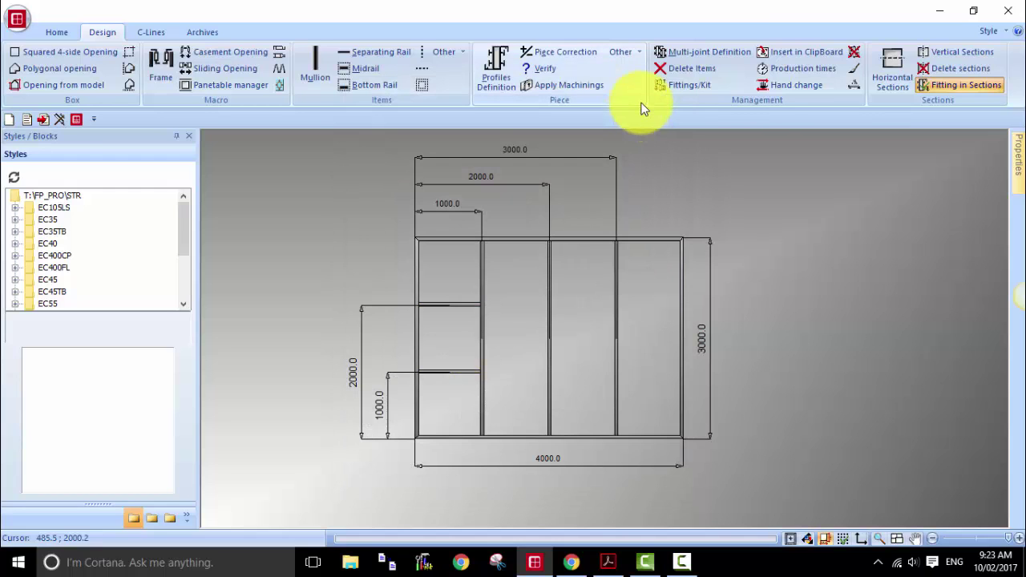
- Check the sketch in Adobe Acrobat Reader and insert two centred separating rails in the second bay at 1200 and 2200 in Y from the frame's lower-left corner
click(607, 561)
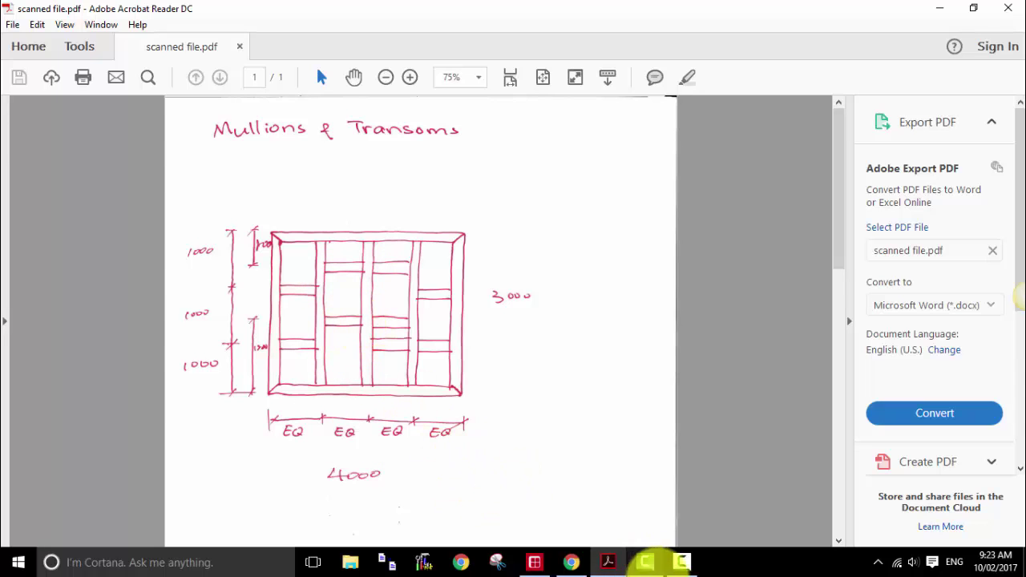
click(535, 562)
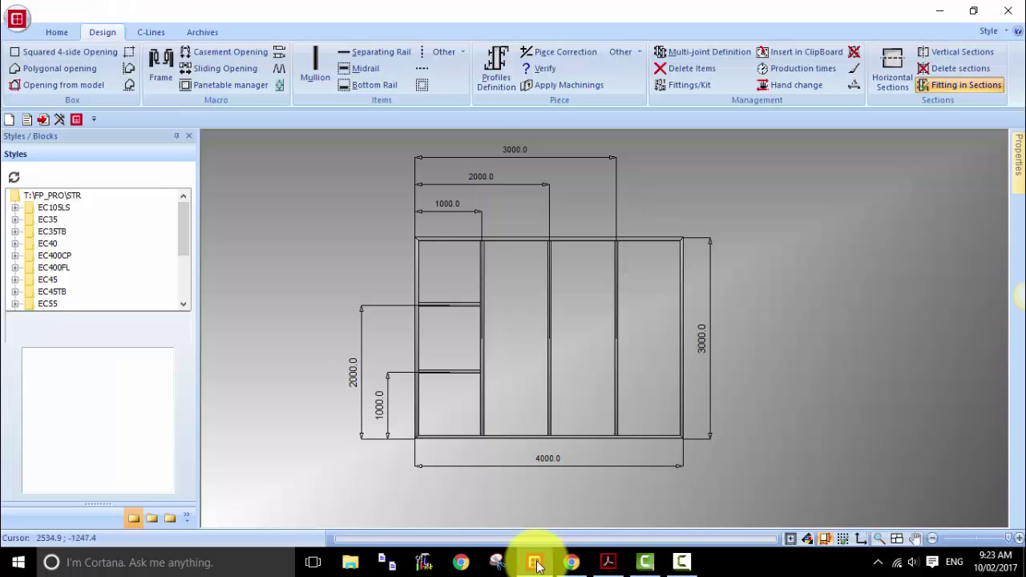
click(369, 52)
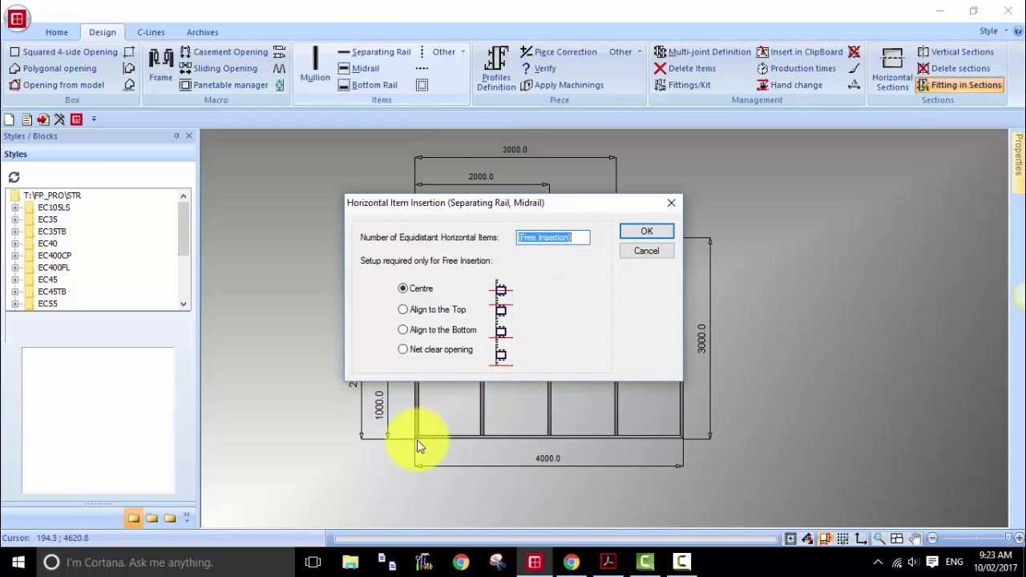
click(646, 232)
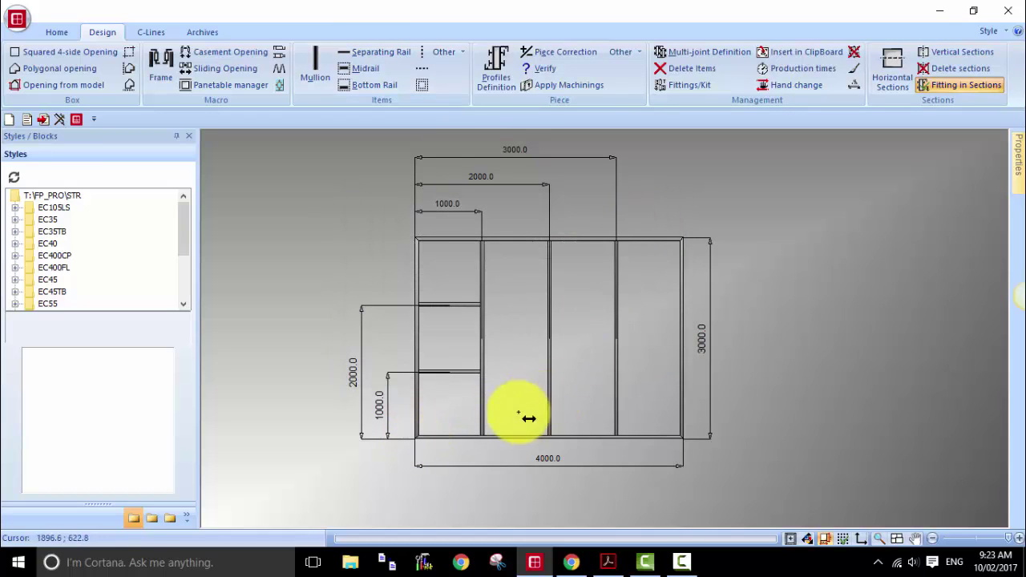
click(416, 441)
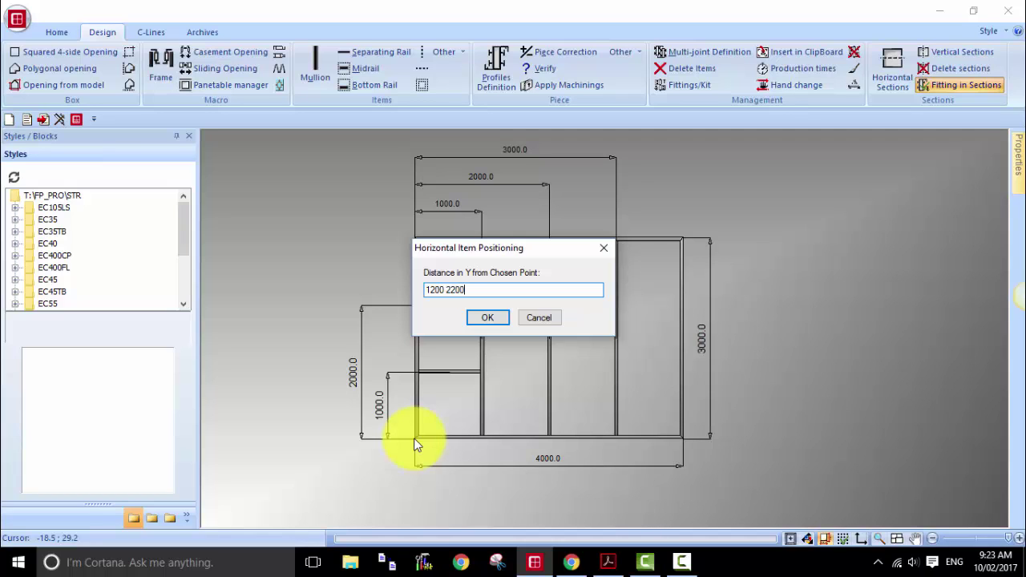
text(1200 2200)
key(Return)
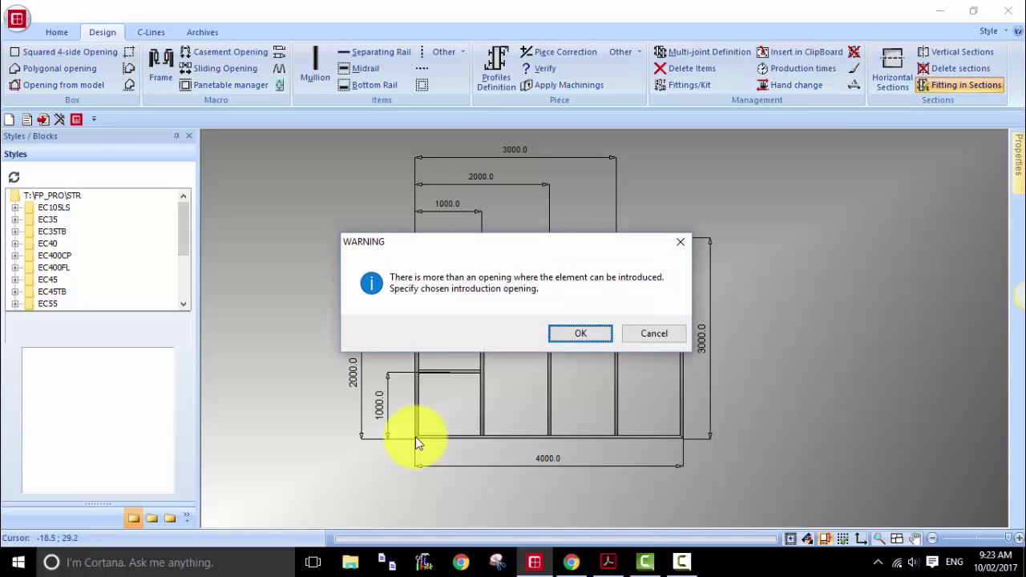
click(584, 337)
click(515, 329)
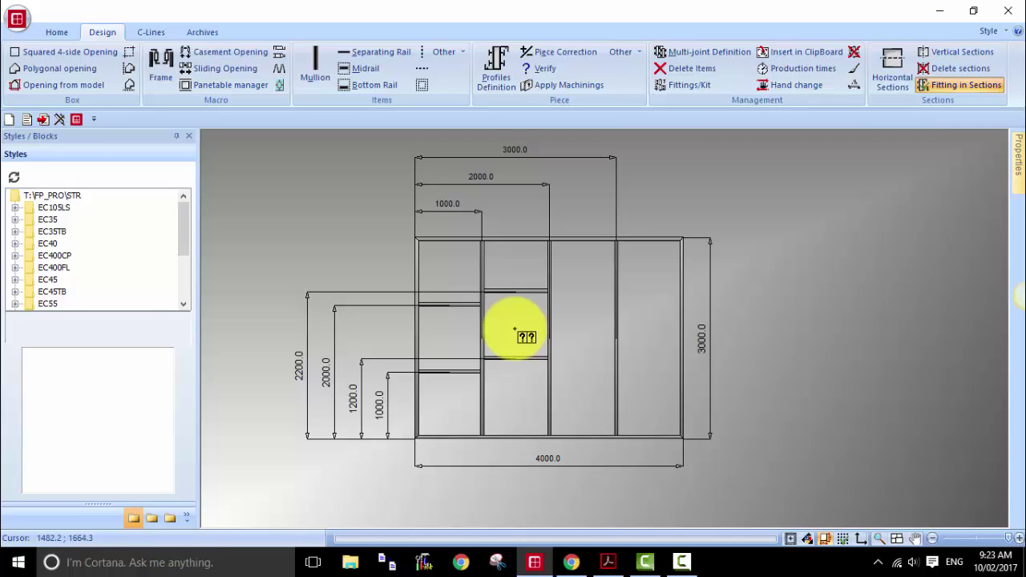
- Delete the upper separating rail in the second bay, leaving the option to delete working times off
click(687, 67)
click(515, 297)
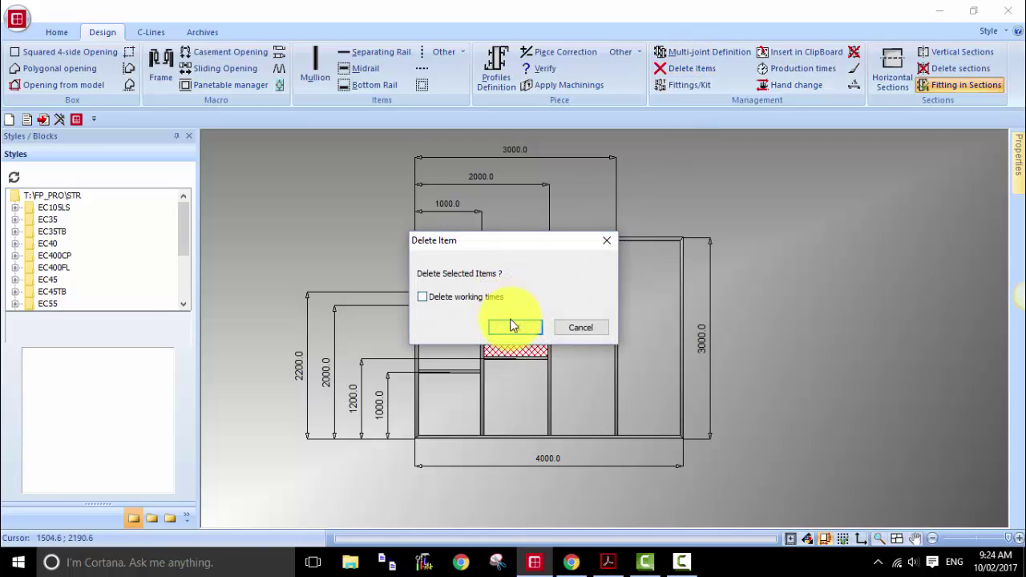
click(513, 329)
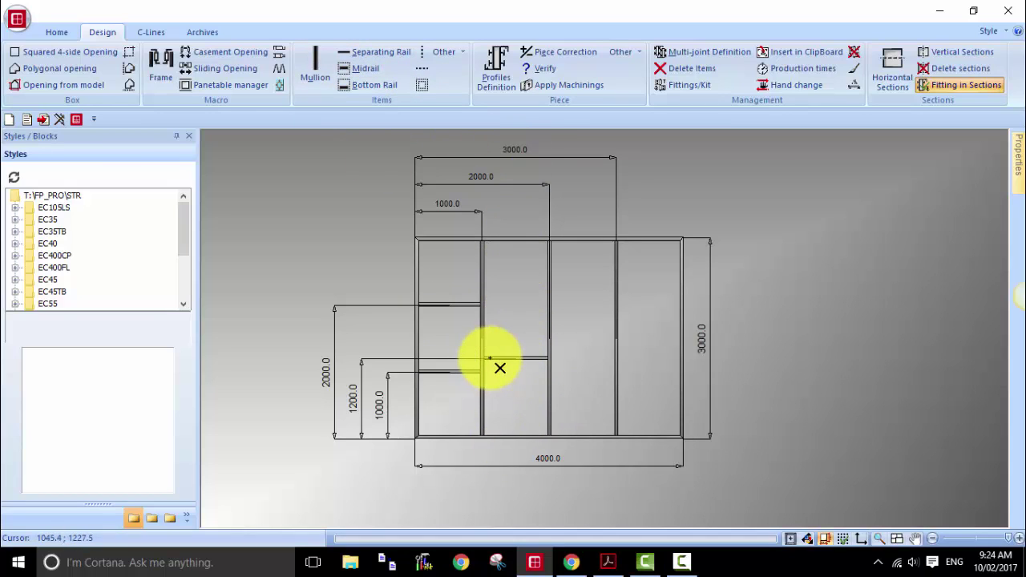
click(527, 367)
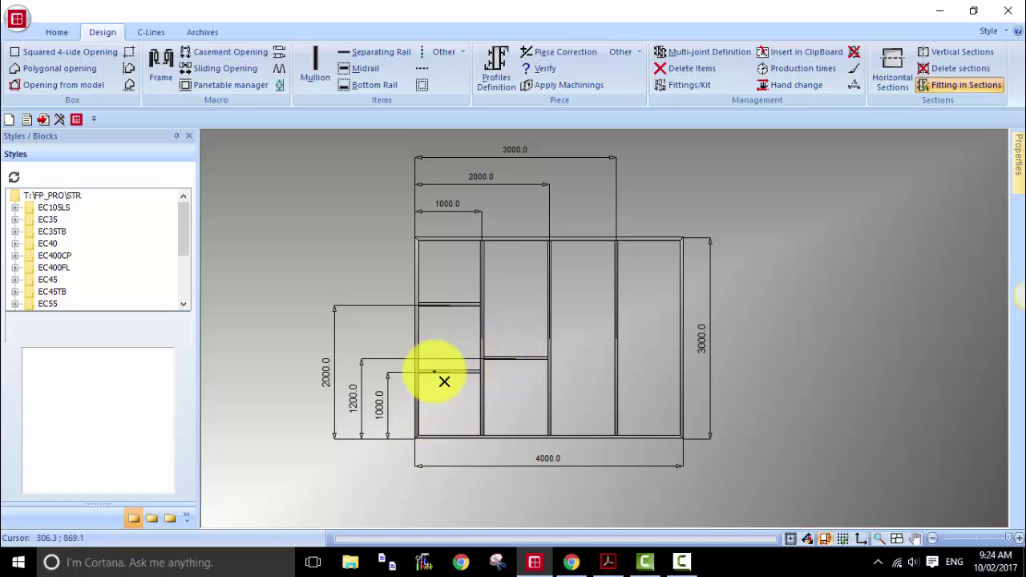
- Insert a centre-aligned separating rail in the second bay at -800 in Y from the frame's upper-left corner
click(385, 53)
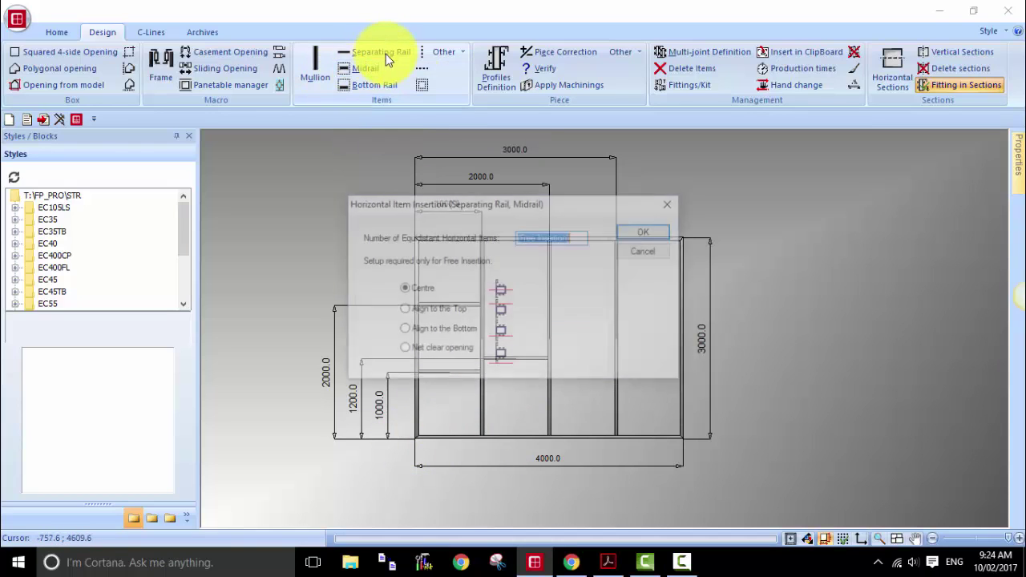
click(654, 232)
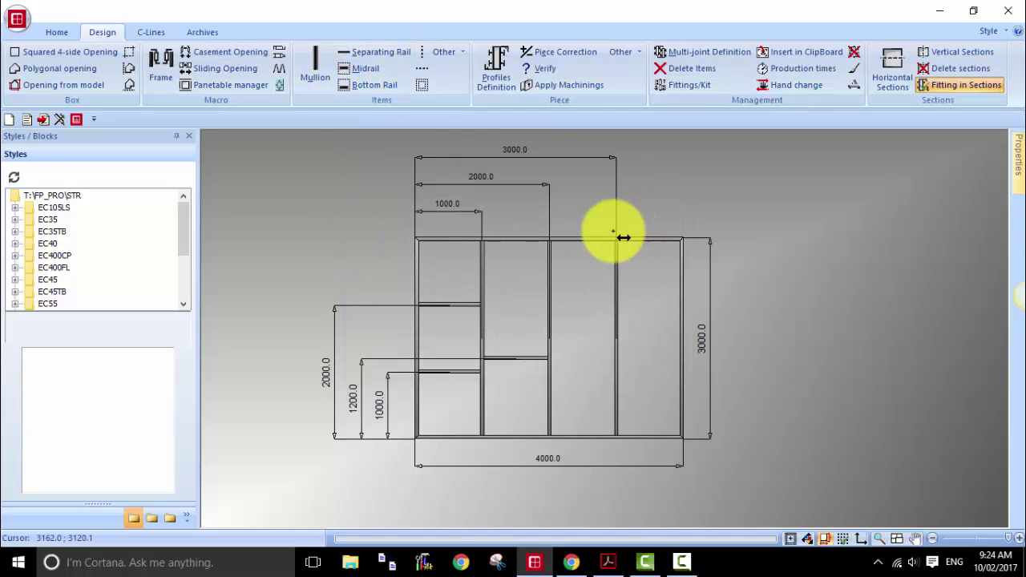
click(415, 239)
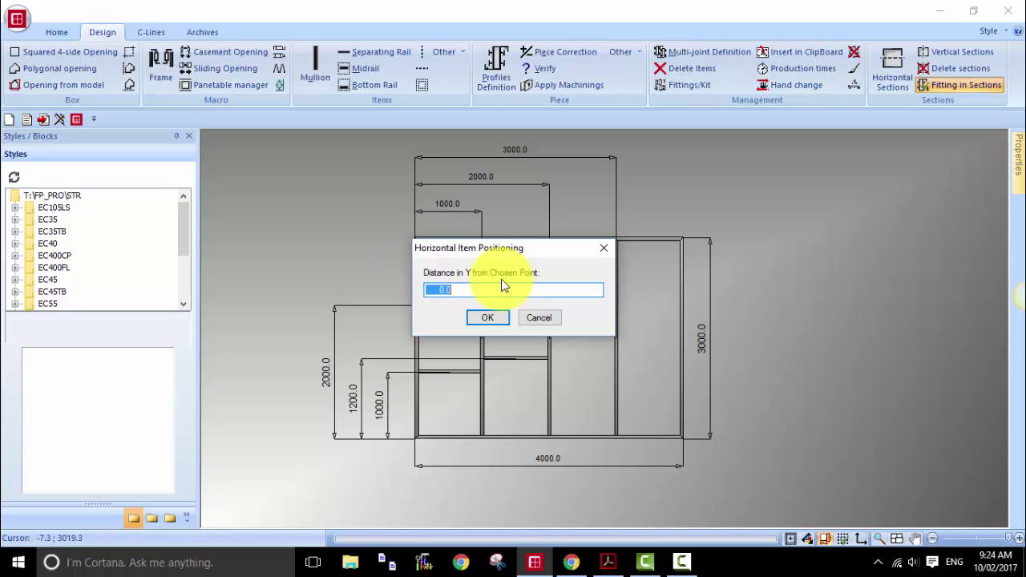
text(-800)
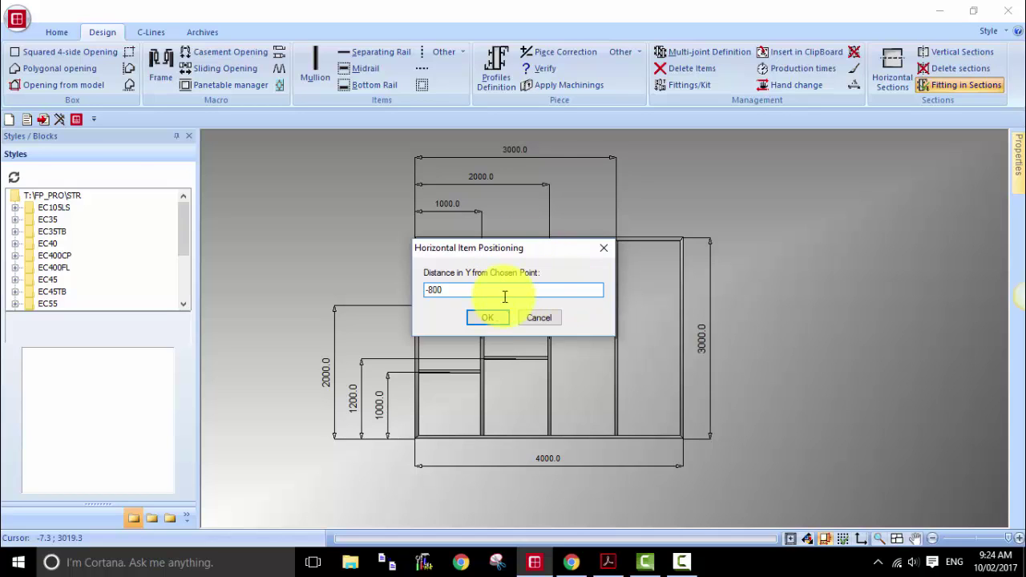
click(492, 316)
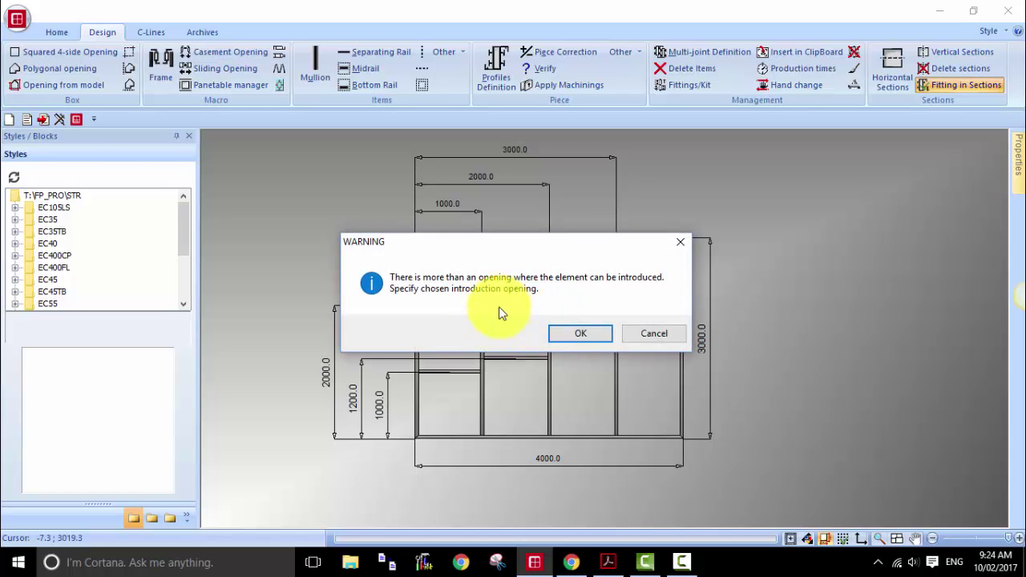
click(591, 339)
click(537, 323)
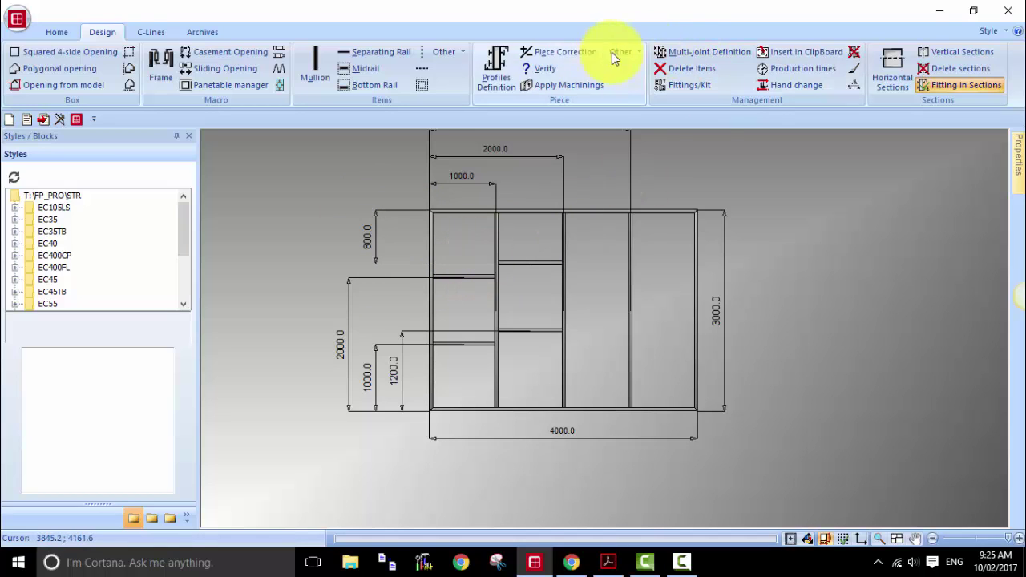
- Assign the EC65TB series profile E6510 (Mullion - Small) to the two separating rails in the second bay
click(497, 68)
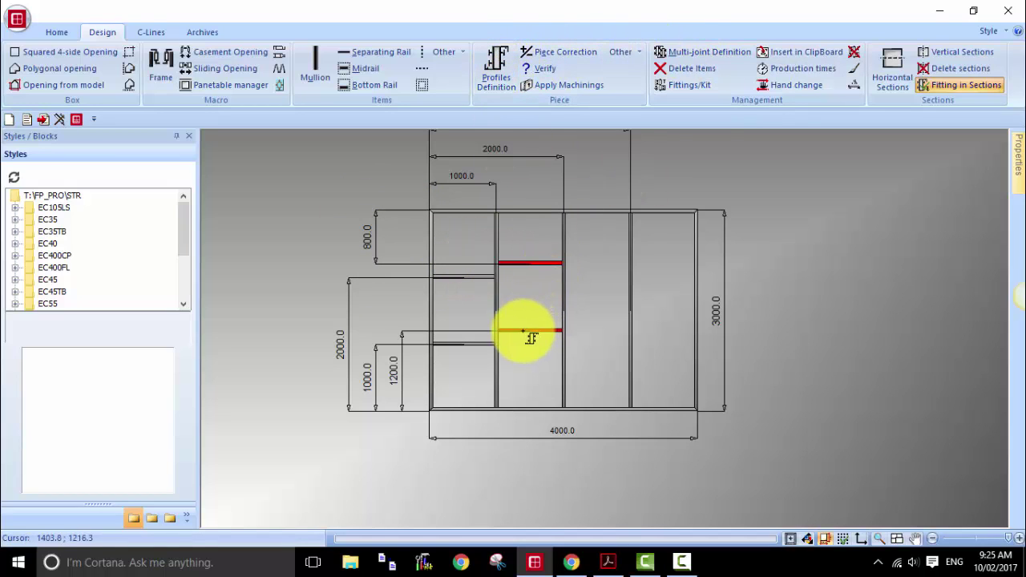
right_click(534, 267)
click(585, 276)
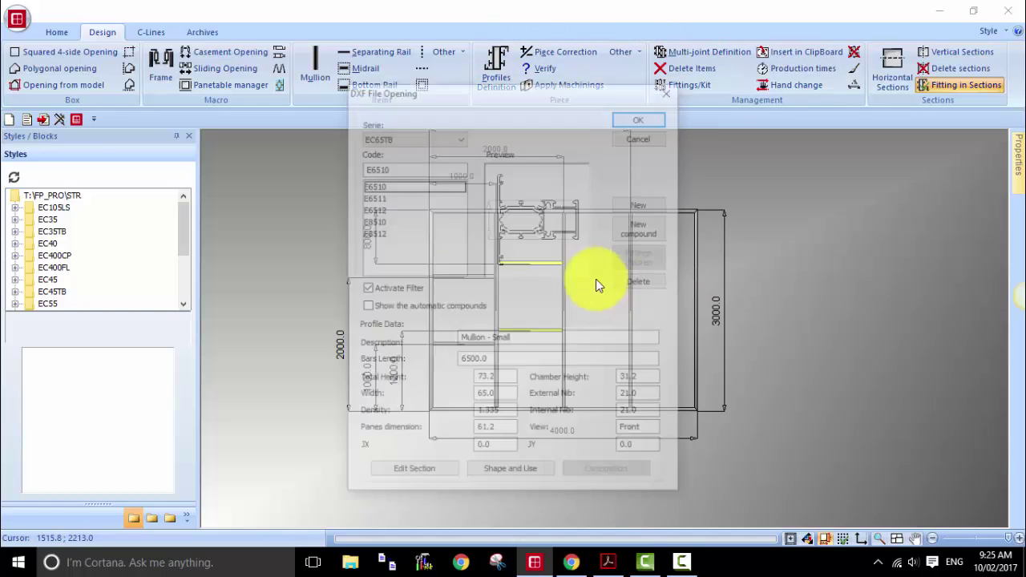
click(636, 122)
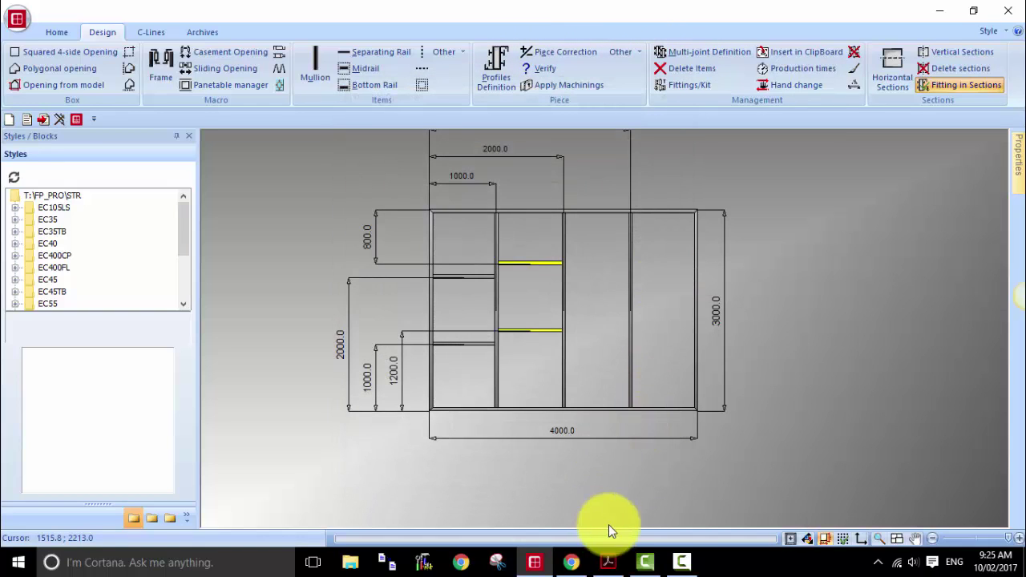
- Switch to Adobe Acrobat Reader, examine the third-bay transoms in the scanned sketch at 120% zoom, and return to the window drawing
click(608, 562)
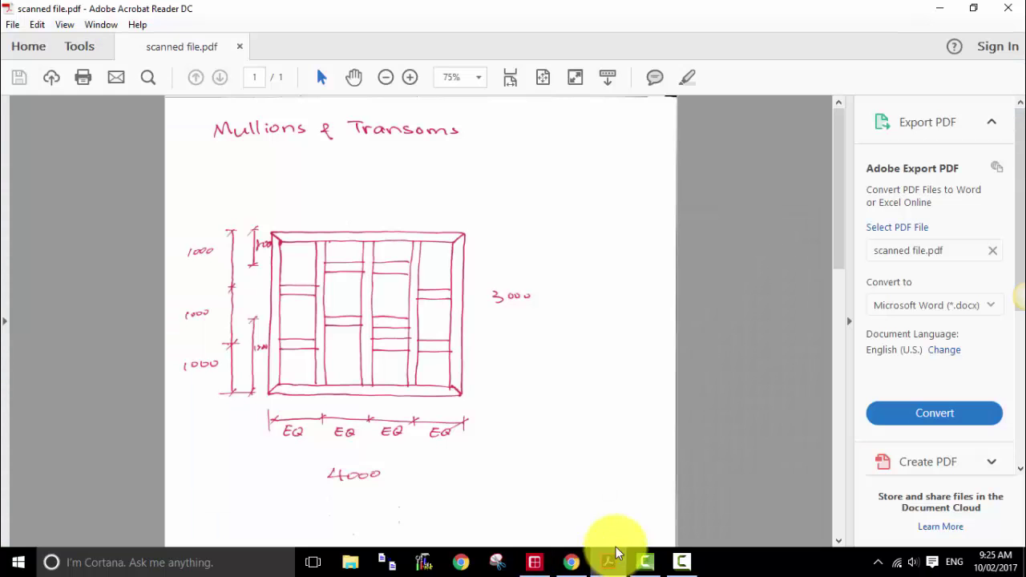
click(409, 77)
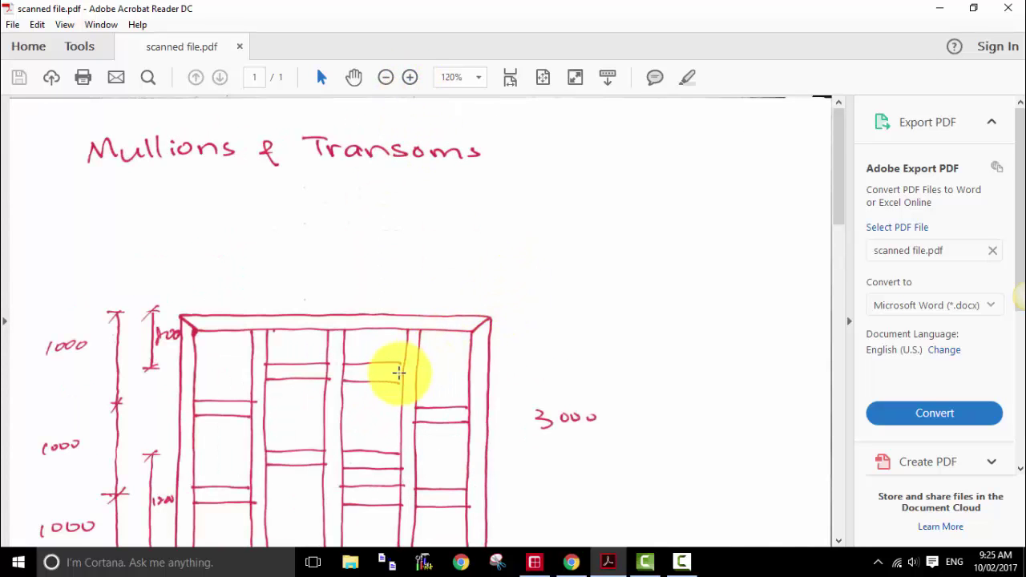
scroll(392, 377, down, 8)
scroll(421, 309, up, 5)
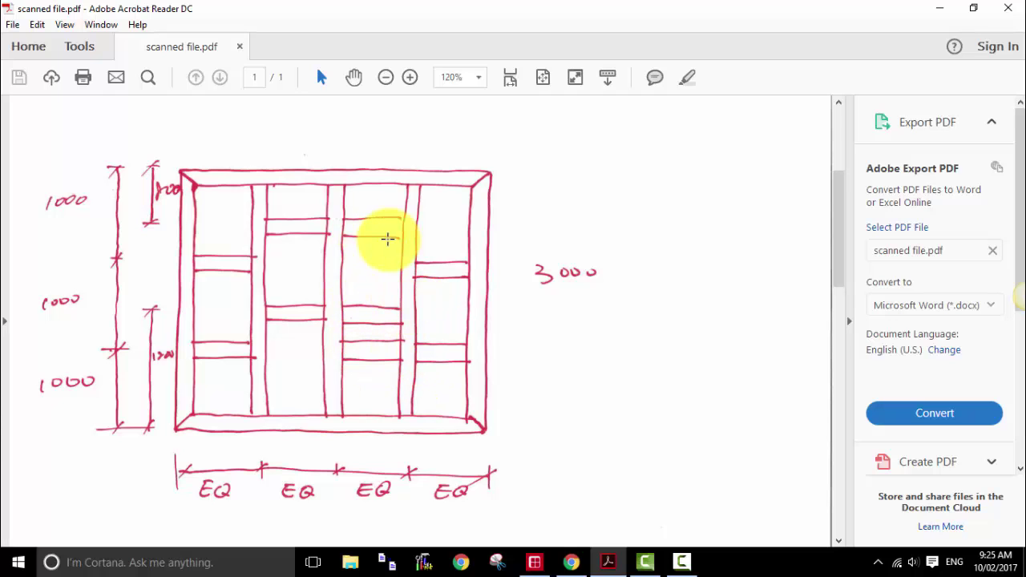
mouse_move(534, 561)
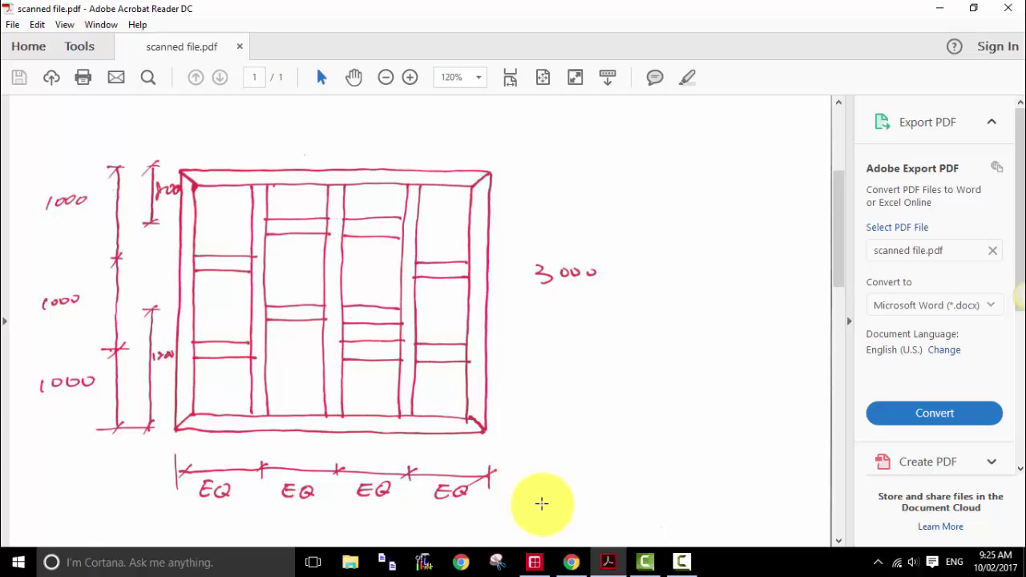
click(535, 560)
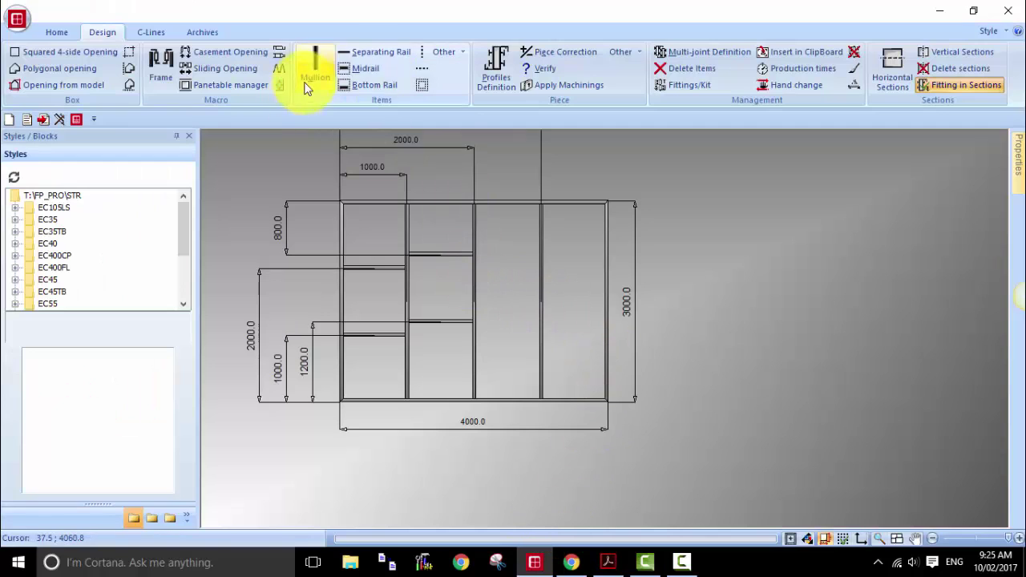
- Insert a bottom-aligned separating rail in the third bay at distance 0.0 in Y from the lower-right corner of the first bay's lower rail
click(379, 52)
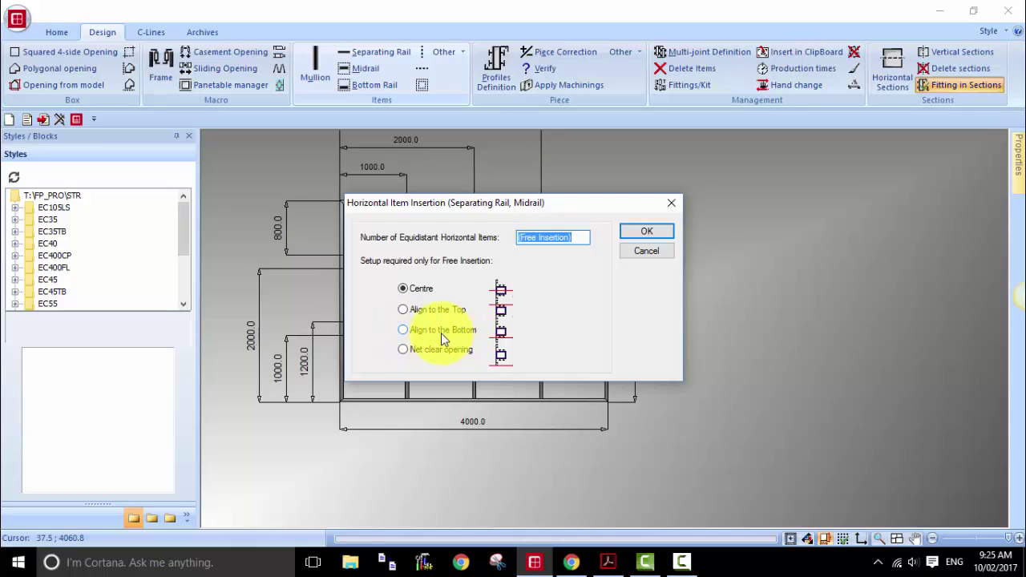
click(407, 332)
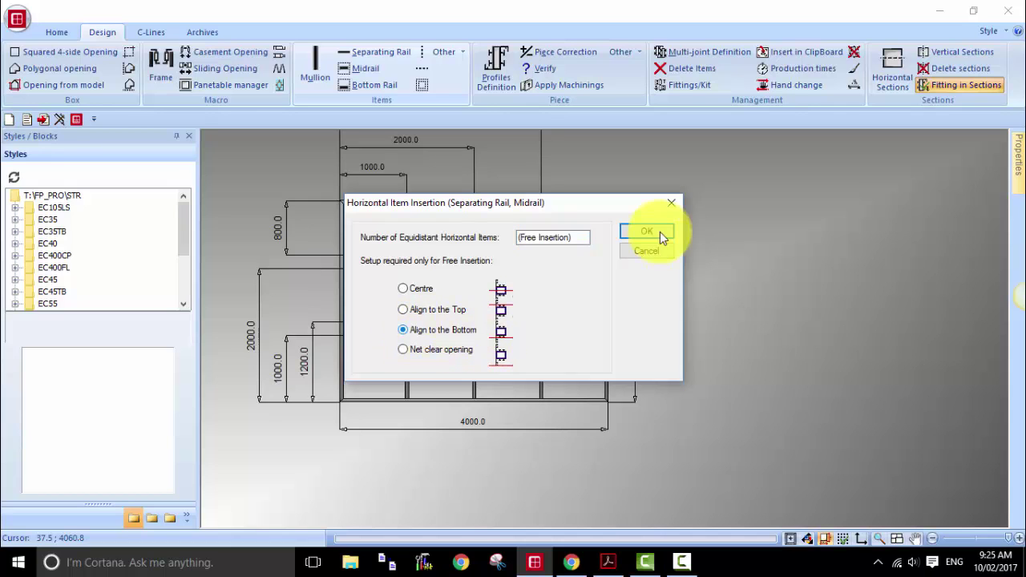
click(644, 234)
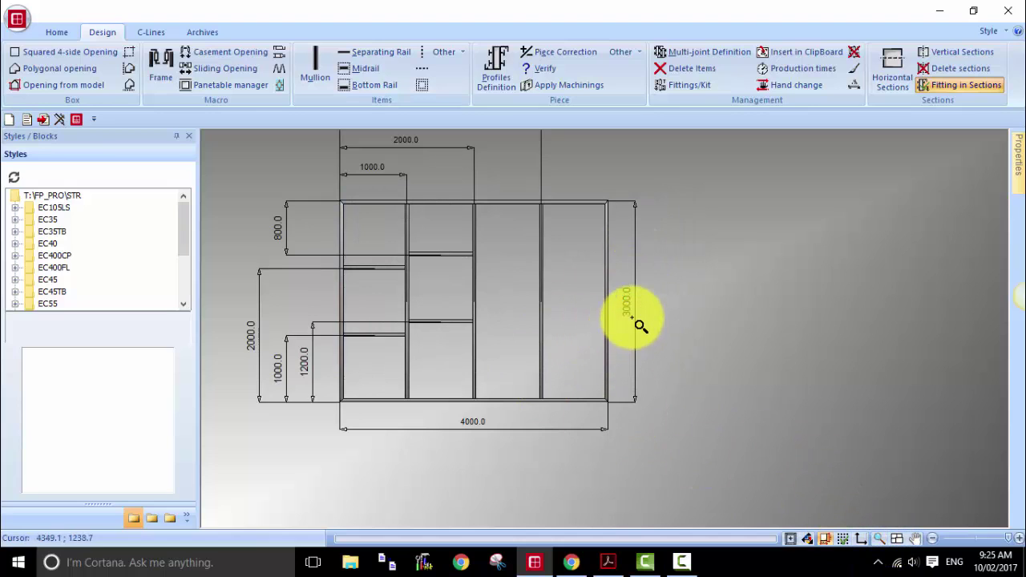
mouse_move(624, 309)
mouse_down()
mouse_move(605, 345)
mouse_move(330, 349)
mouse_up()
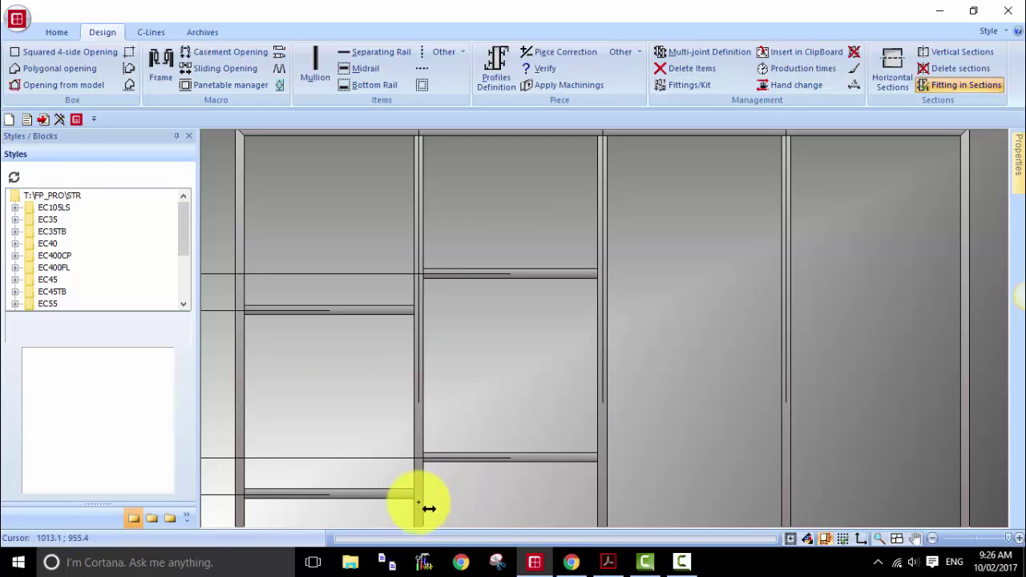
click(879, 537)
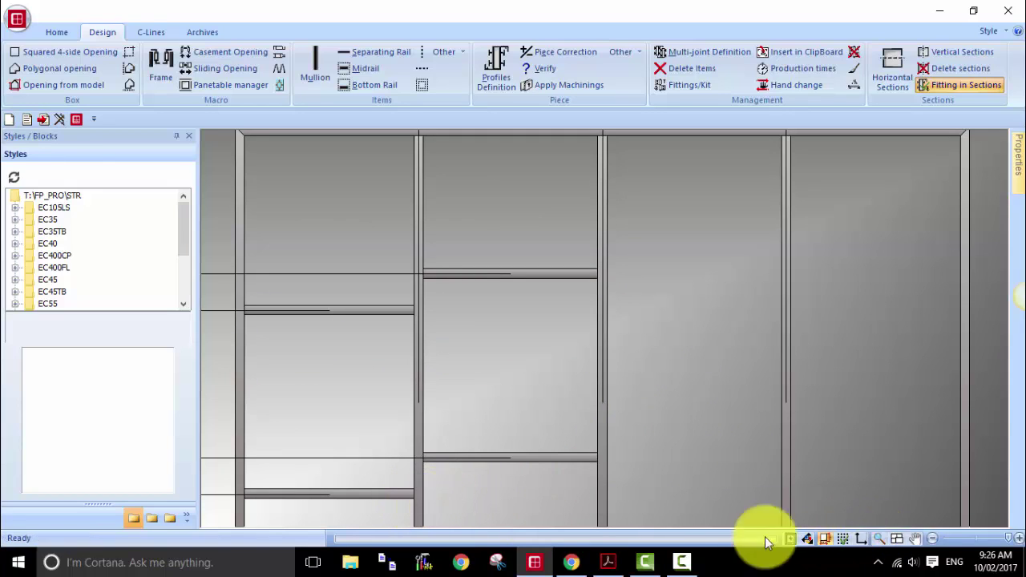
drag(382, 472, 452, 515)
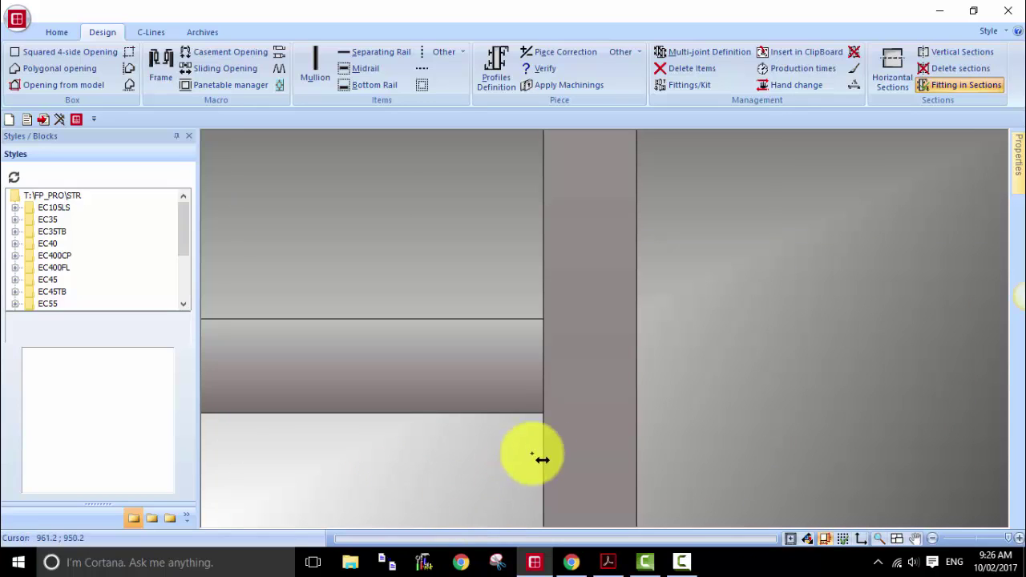
click(543, 414)
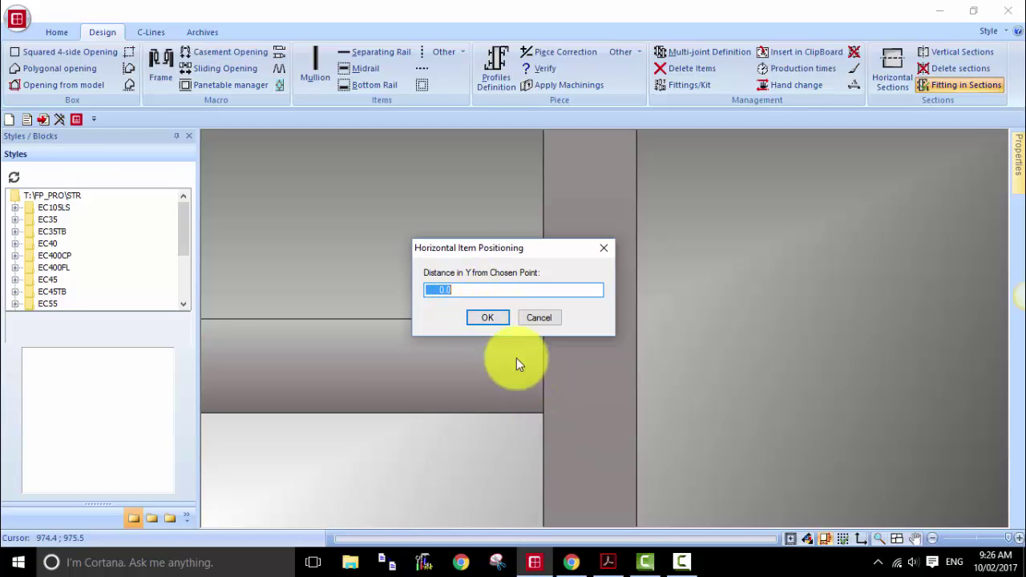
click(497, 321)
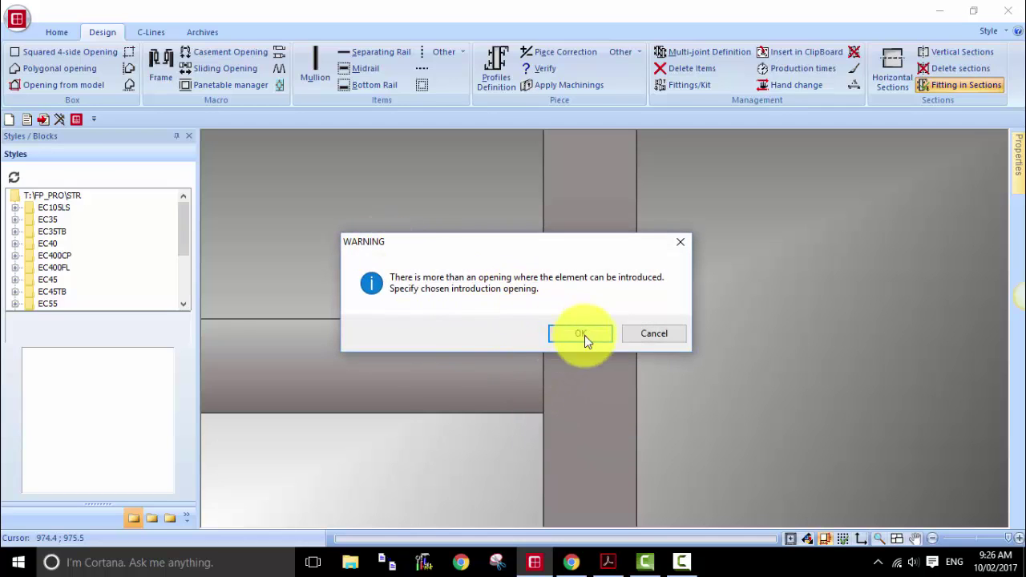
click(580, 333)
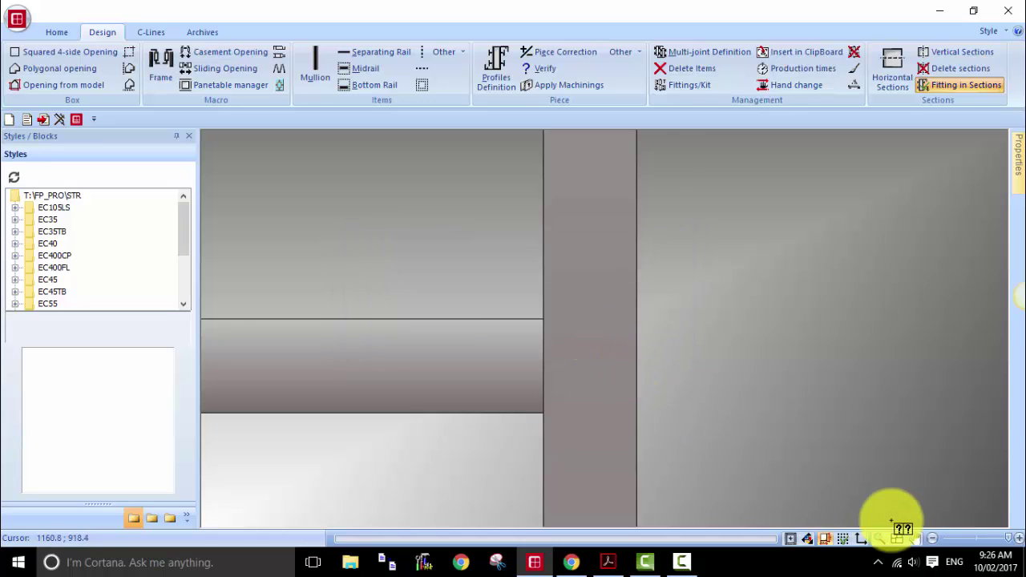
click(897, 539)
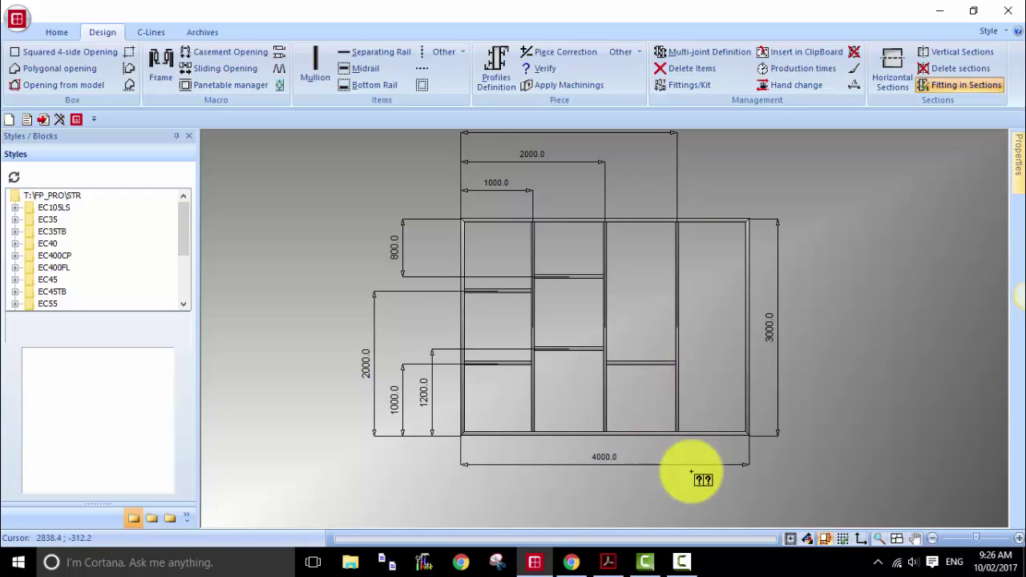
- Examine the third bay's rail beside its neighbours, check the third-bay transoms in the scanned sketch in Adobe Acrobat Reader, and return to the window drawing
click(879, 538)
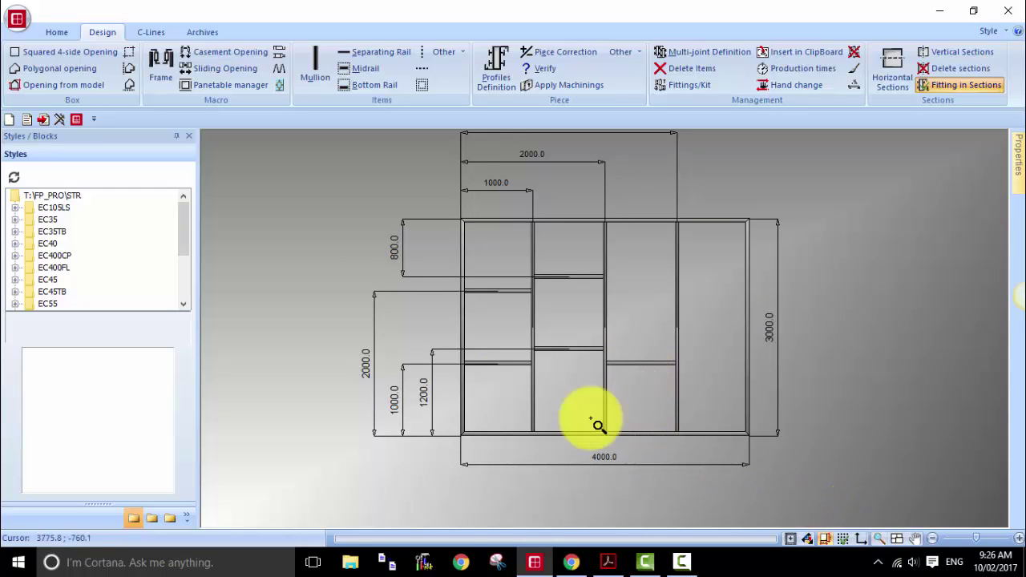
click(698, 393)
click(715, 394)
middle_drag(612, 339, 599, 222)
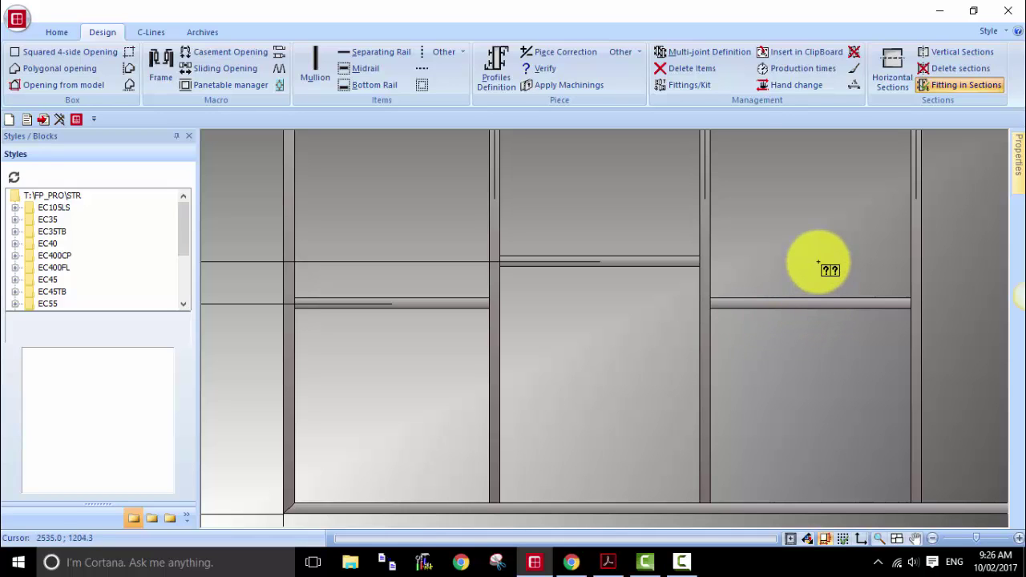
middle_drag(819, 262, 693, 220)
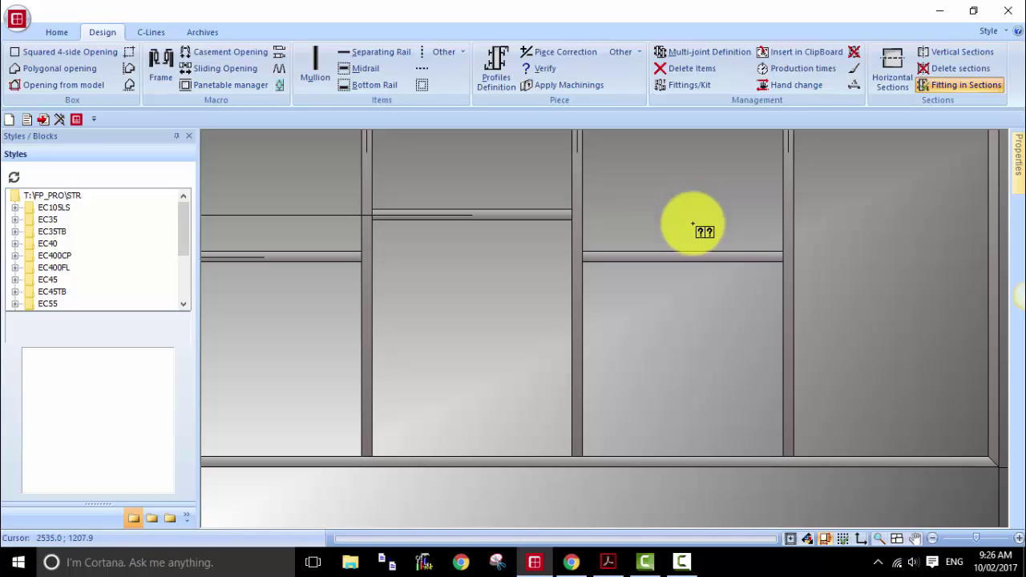
middle_drag(733, 222, 710, 287)
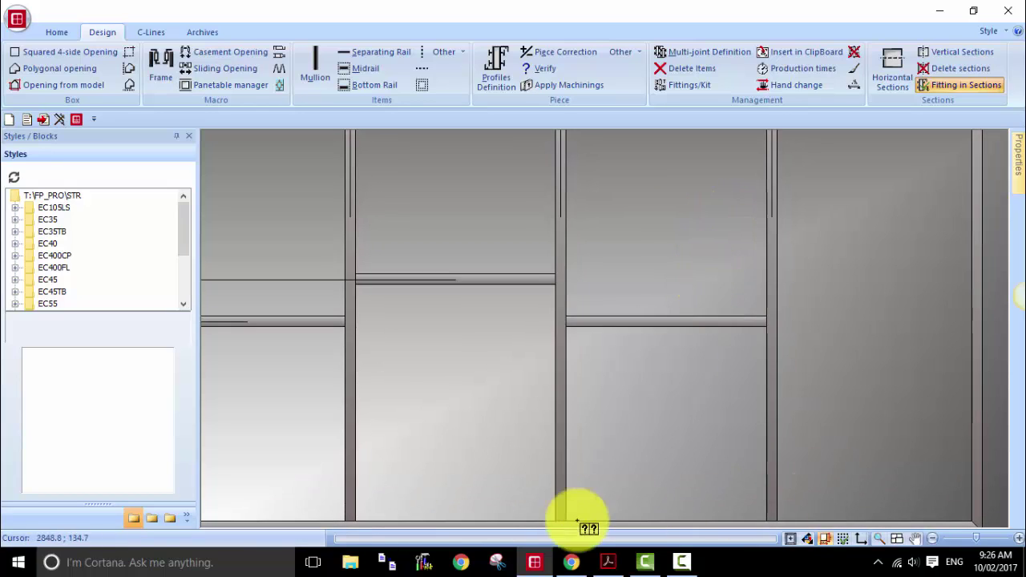
scroll(660, 385, down, 2)
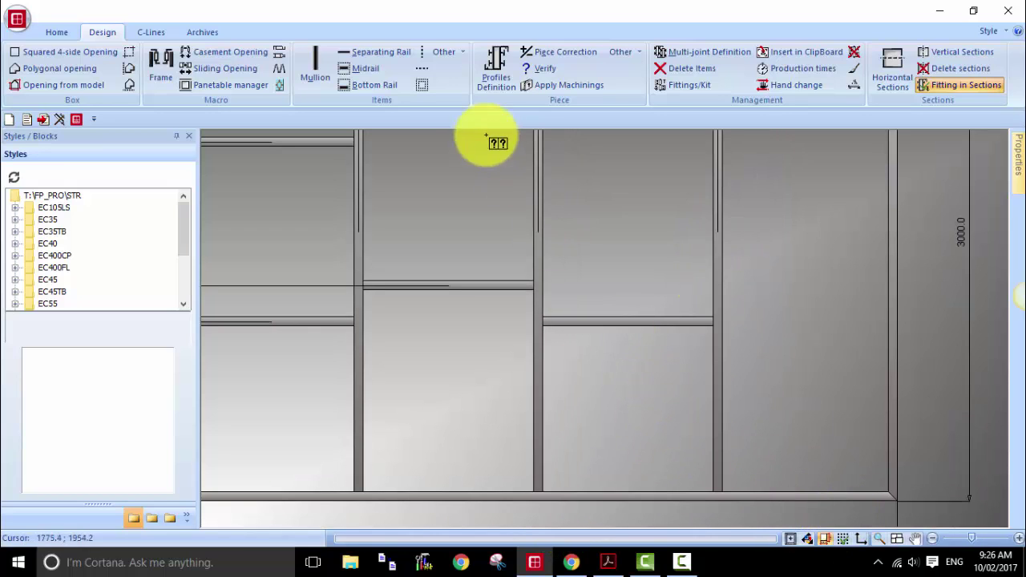
click(371, 56)
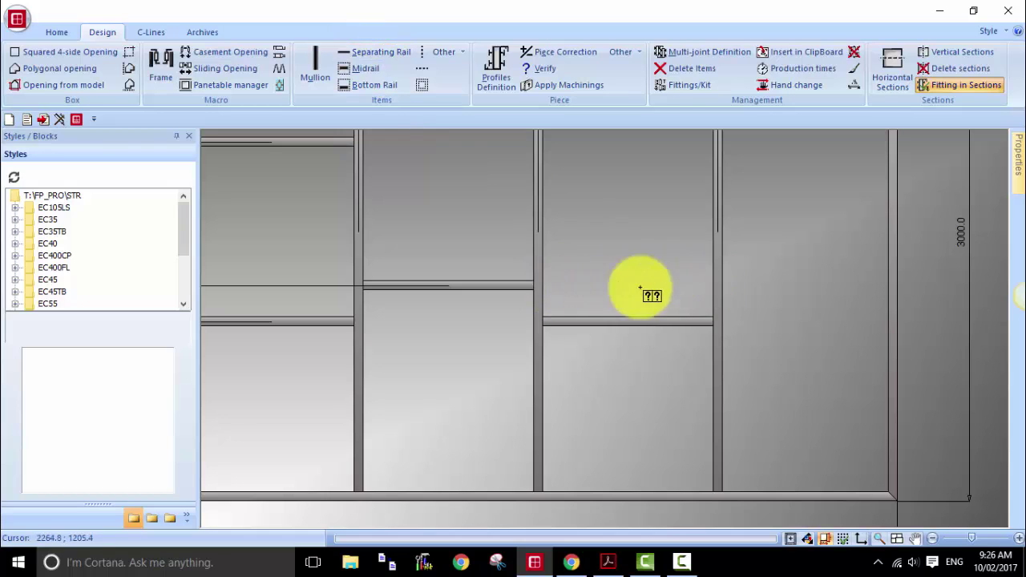
click(604, 560)
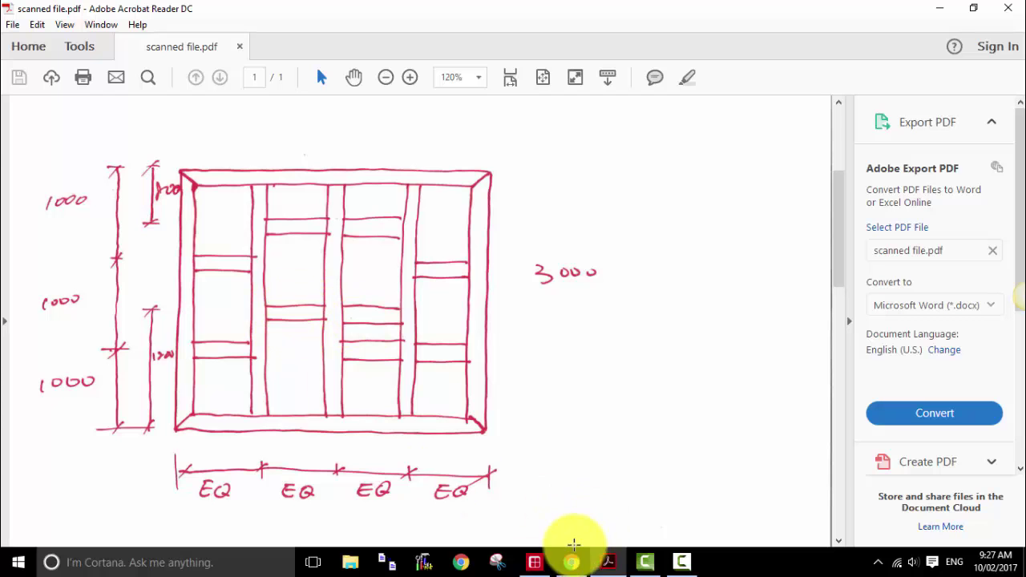
click(534, 561)
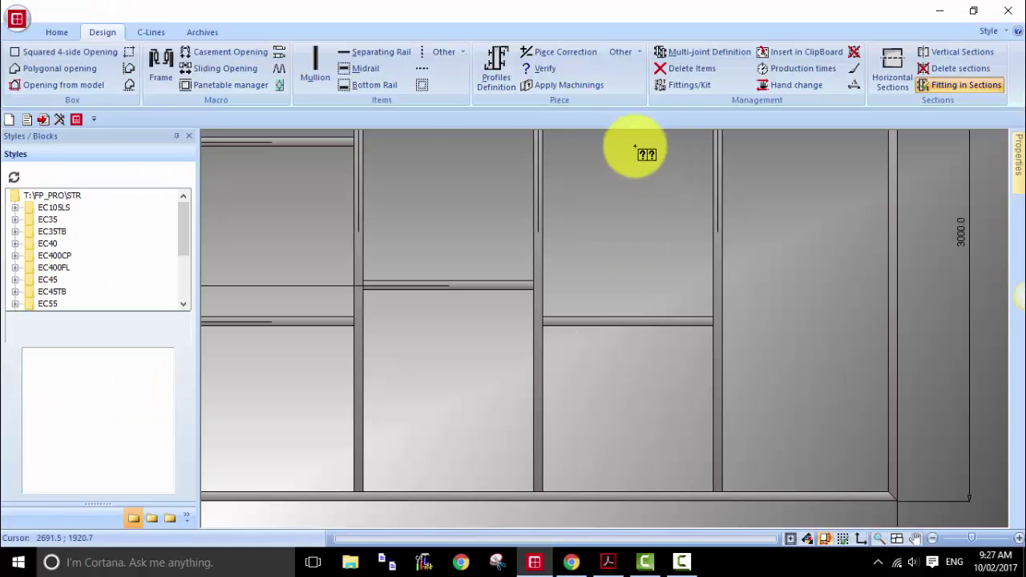
- Insert a top-aligned separating rail in the third bay at distance 0.0 in Y from the upper-right corner of the second bay's lower rail
click(381, 55)
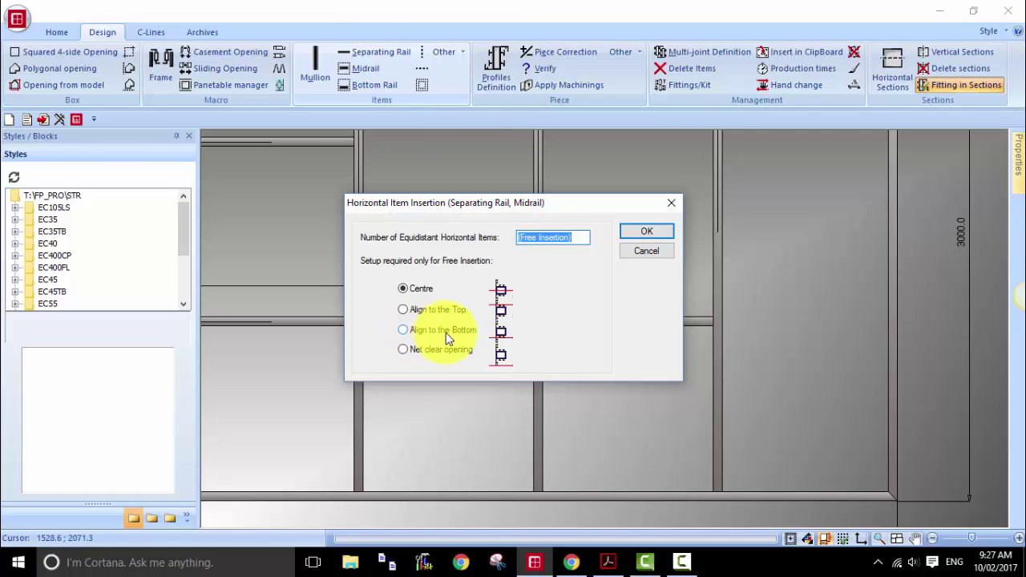
click(406, 309)
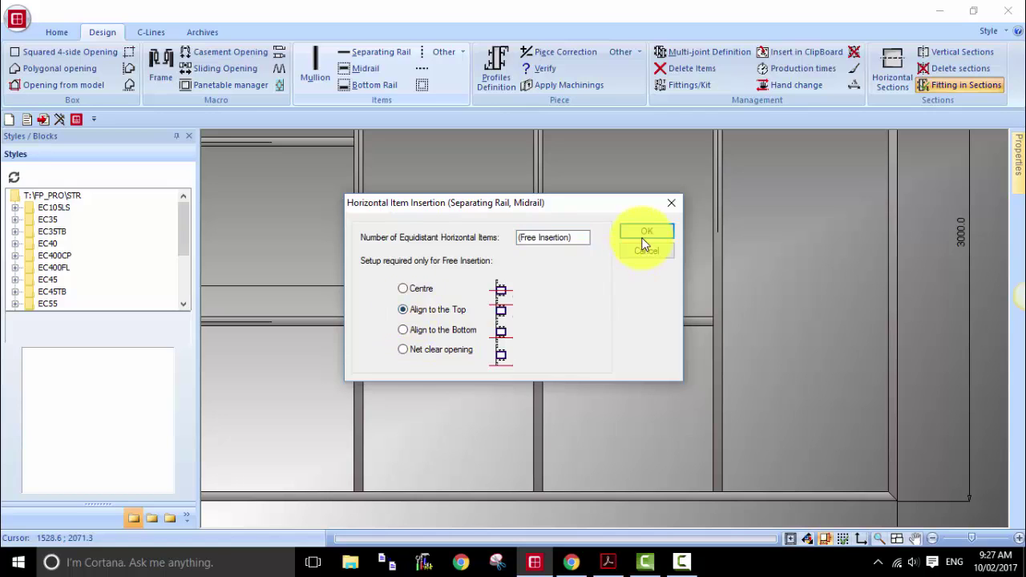
click(647, 231)
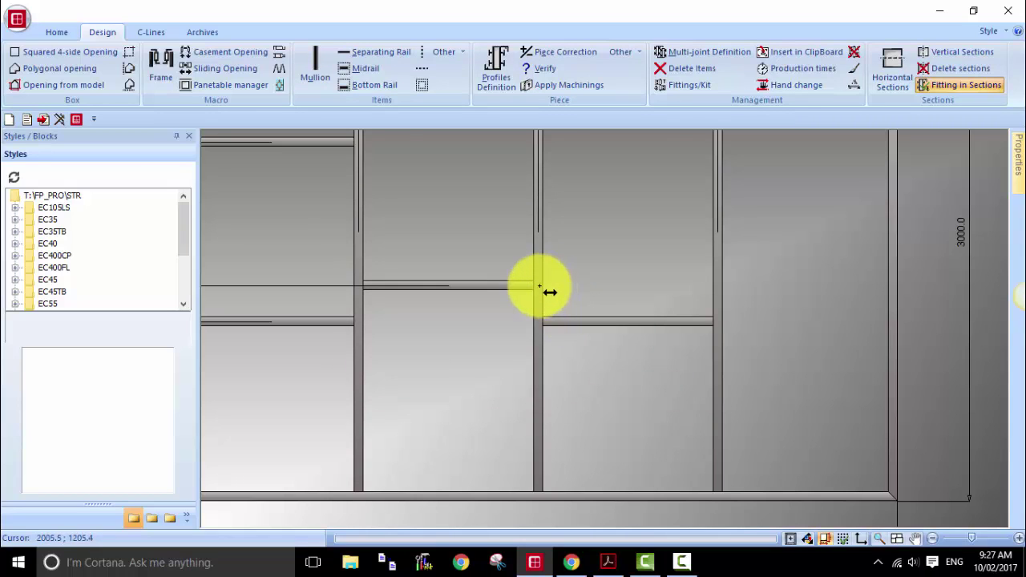
click(878, 538)
click(546, 289)
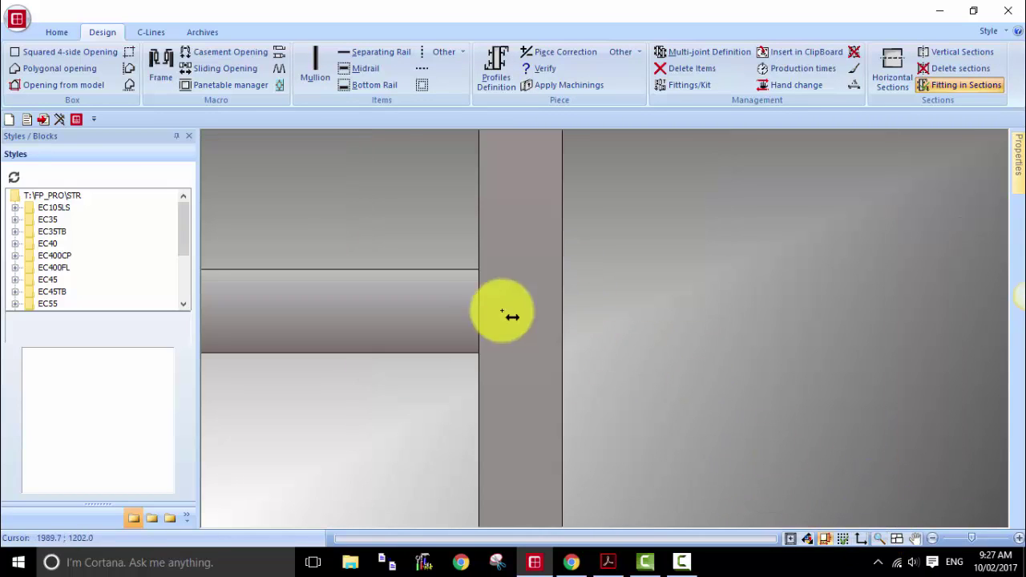
click(478, 270)
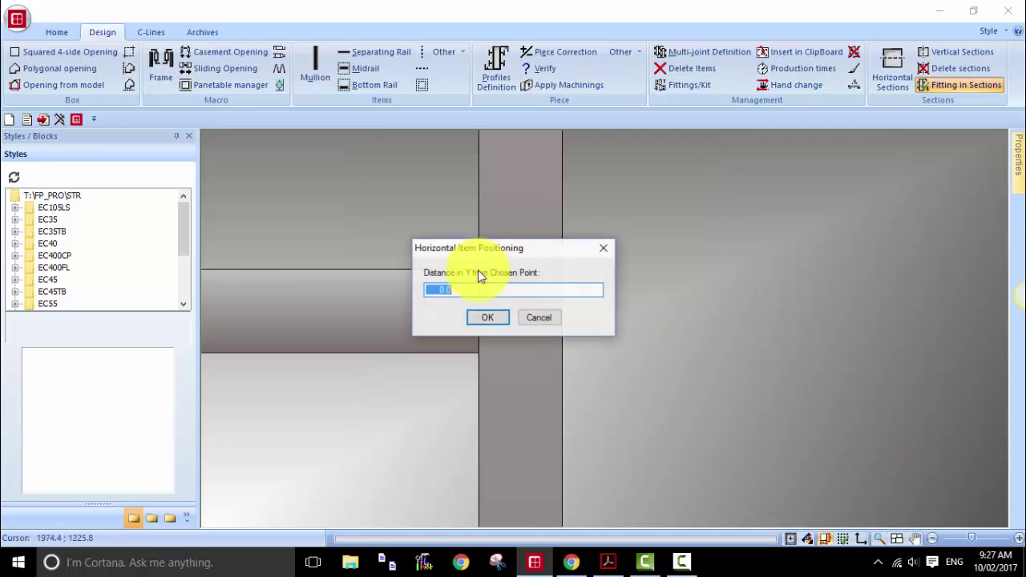
click(487, 318)
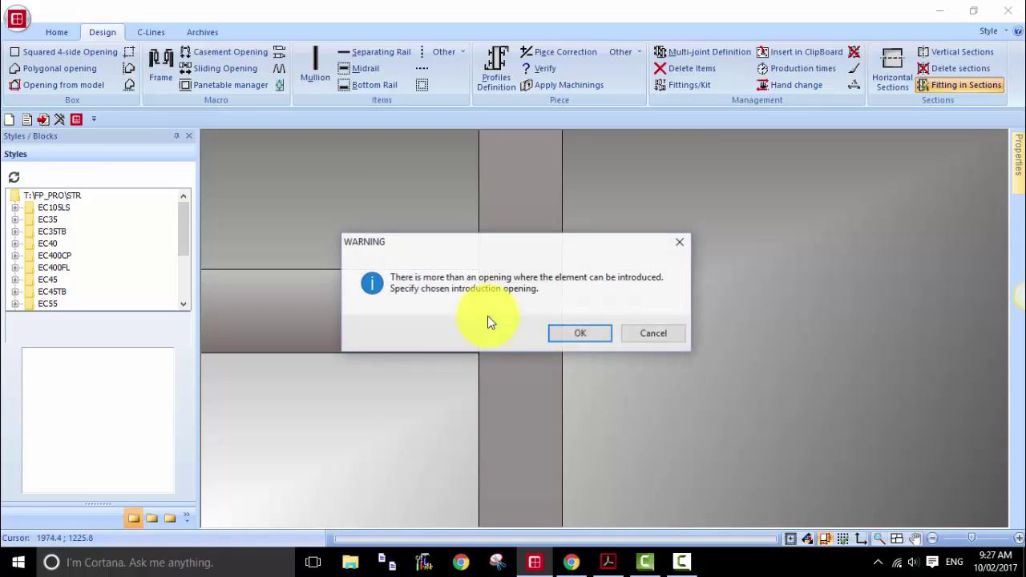
click(575, 334)
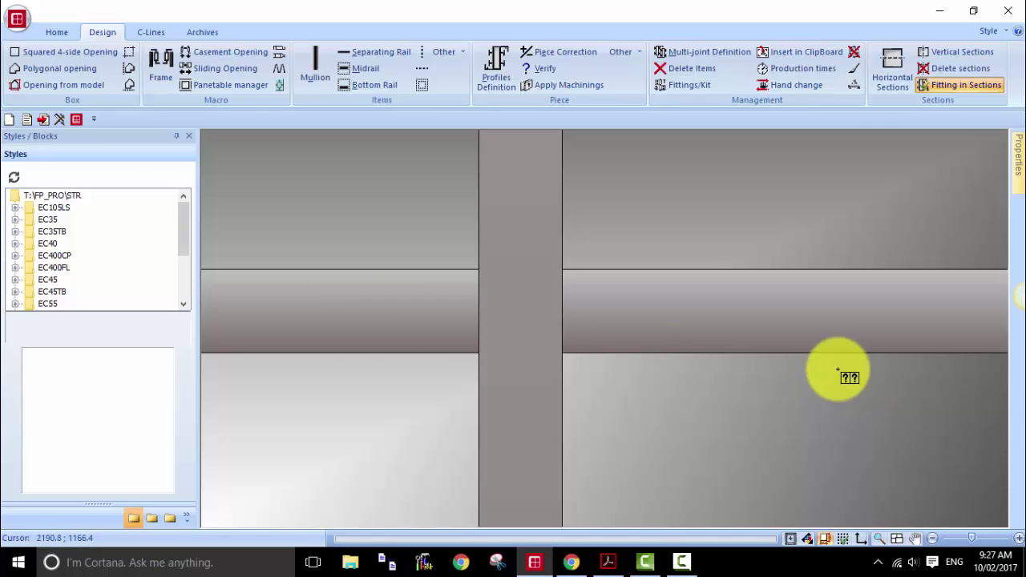
click(897, 540)
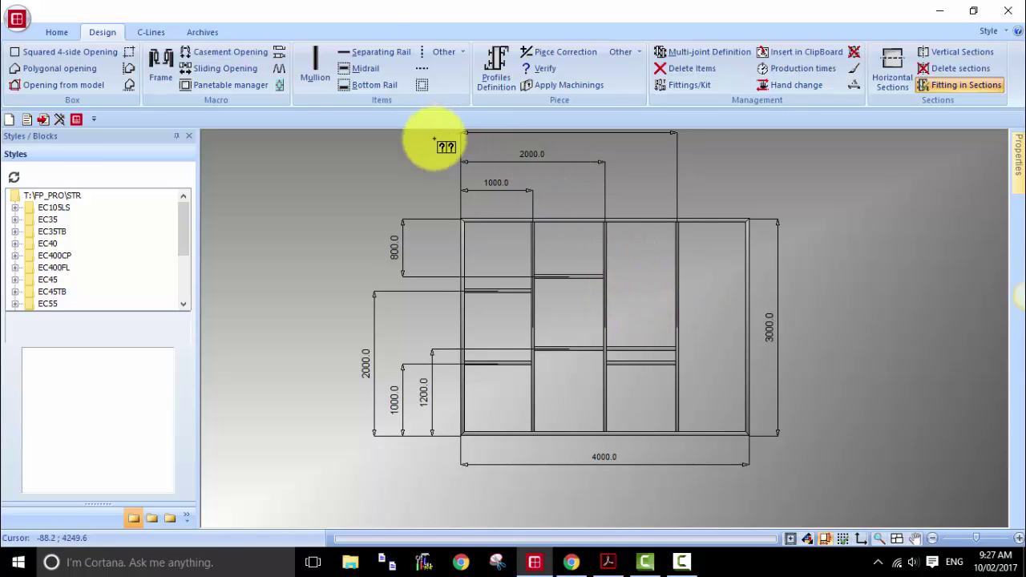
- Insert a centre-aligned separating rail in the third bay at 2200 in Y from the frame's lower-left corner
click(379, 52)
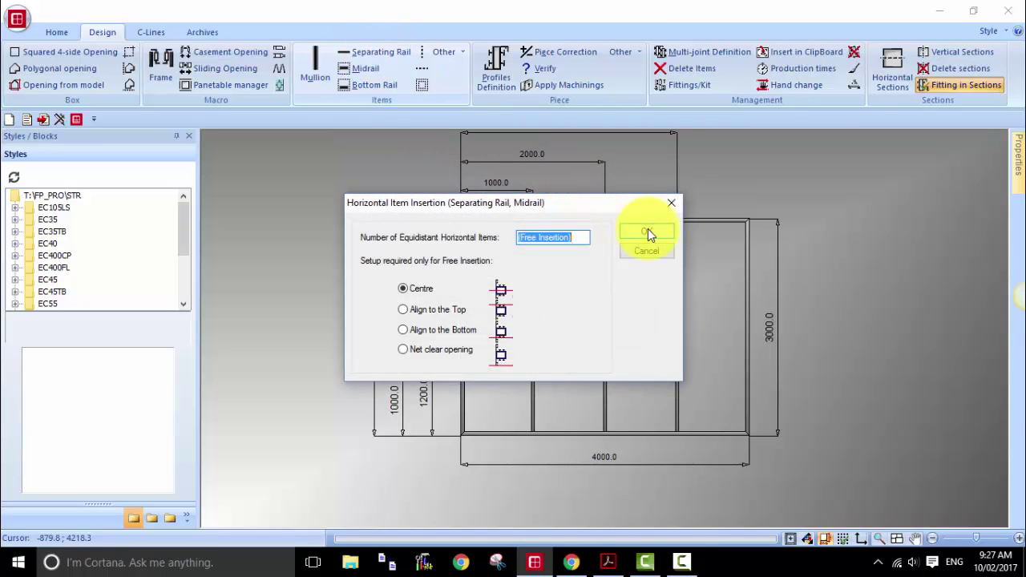
click(647, 231)
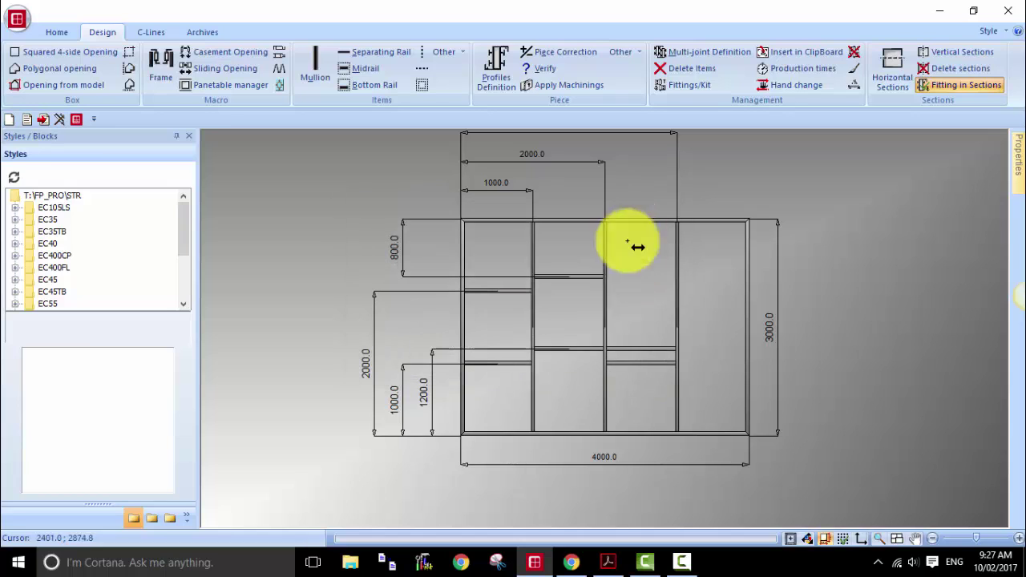
click(471, 443)
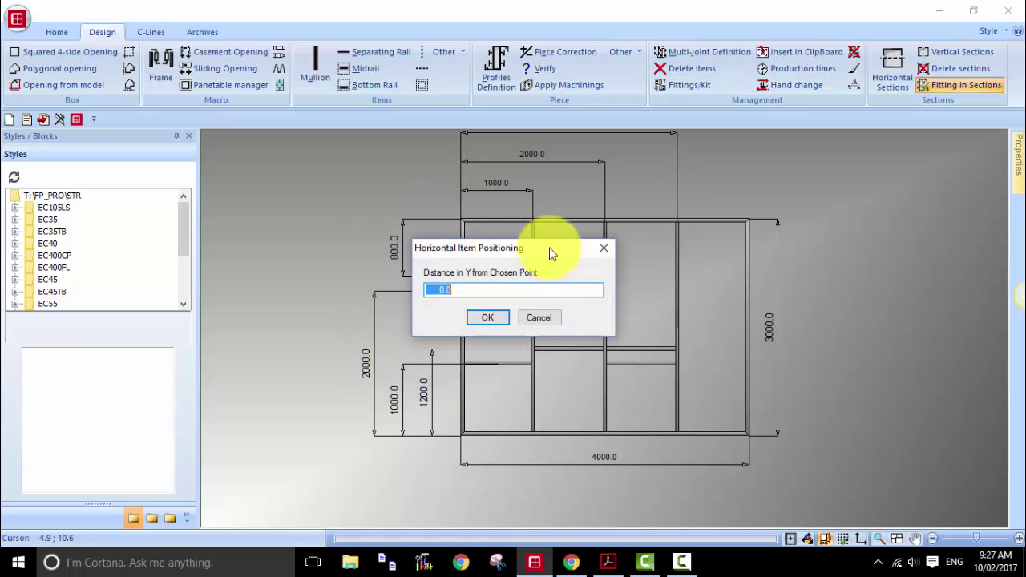
drag(709, 270, 801, 271)
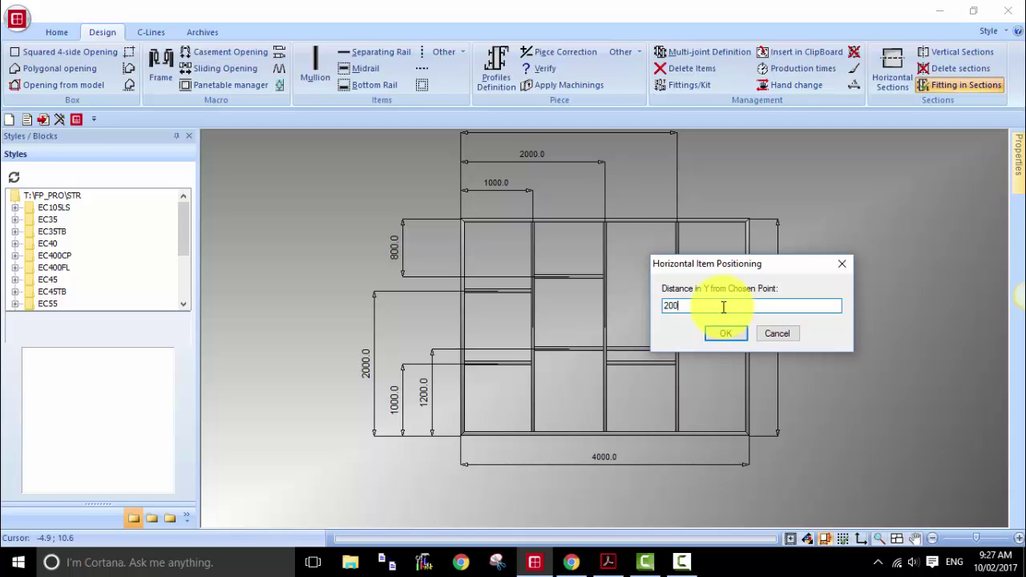
text(2200)
key(Return)
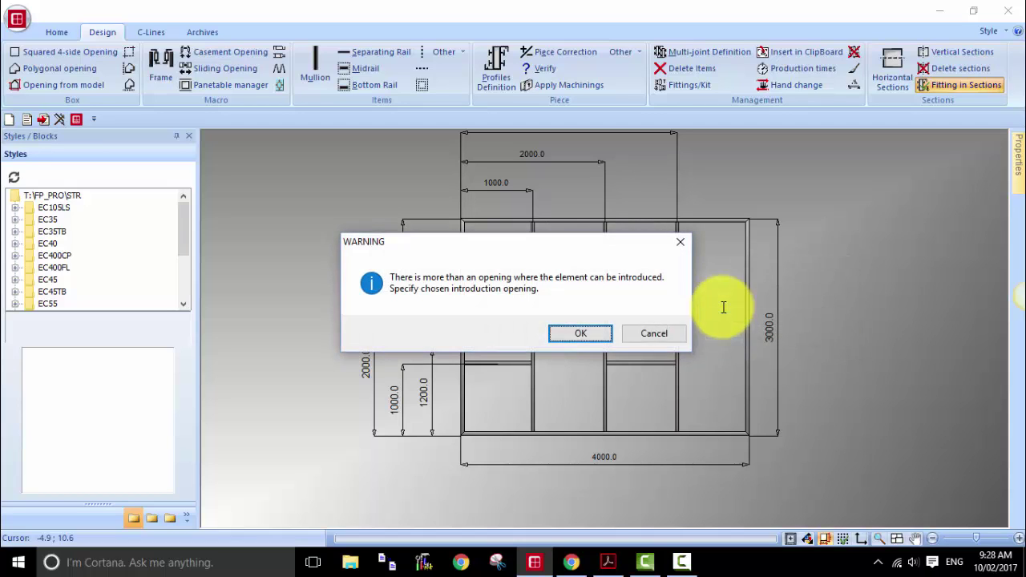
click(581, 332)
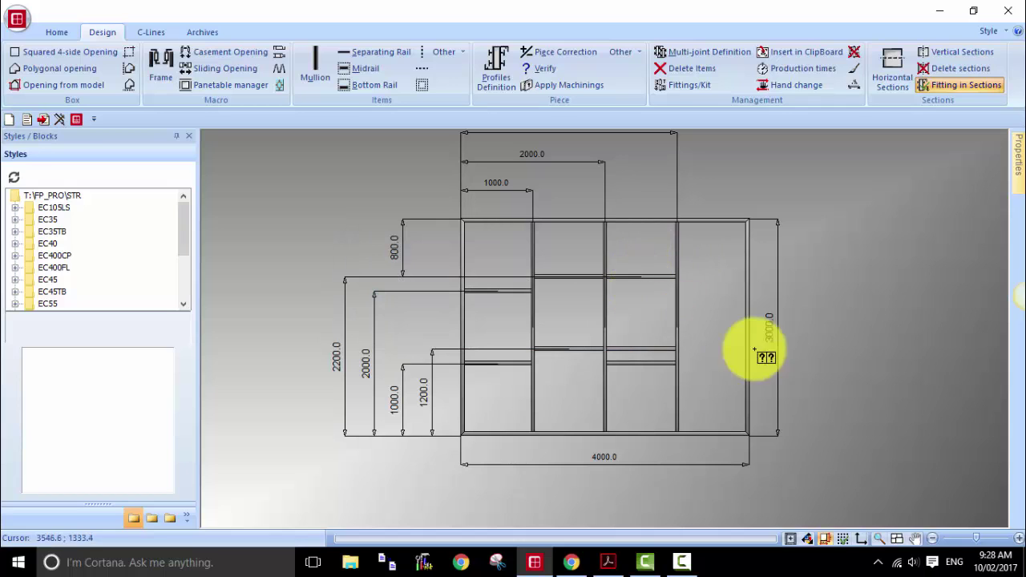
- Assign the EC65TB series profile E6510 (Mullion - Small) to the three separating rails in the third bay
click(496, 66)
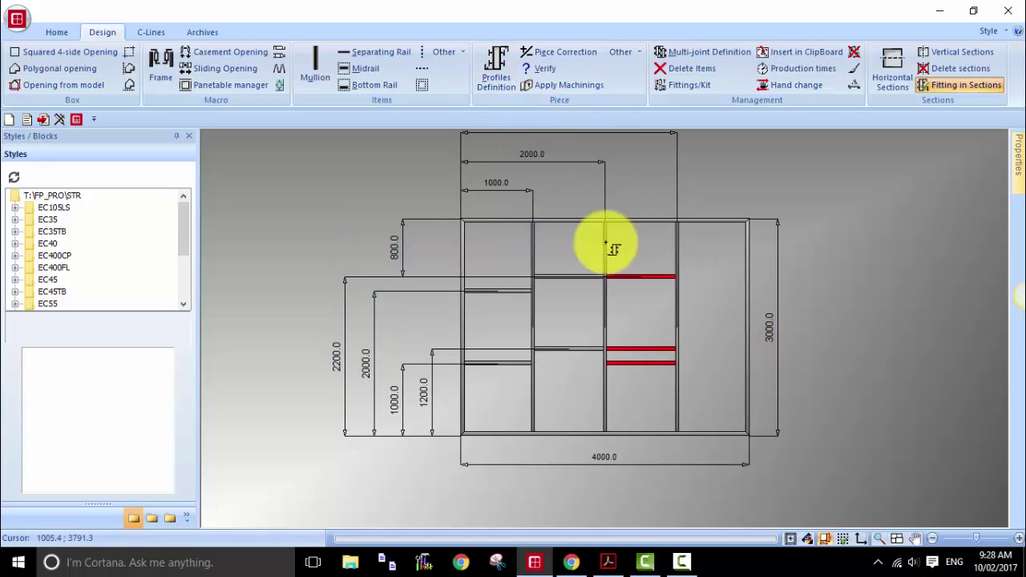
click(665, 277)
click(634, 350)
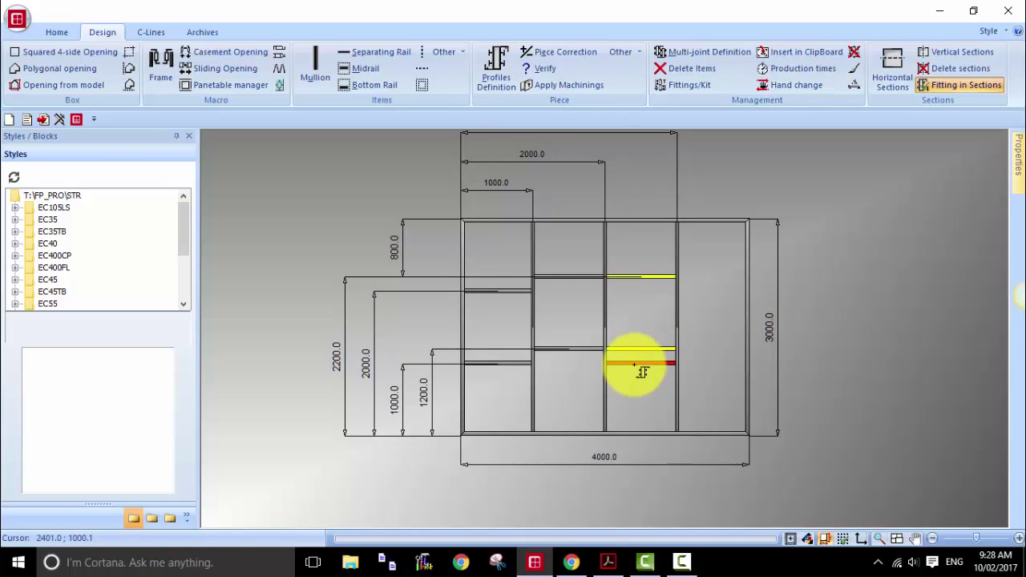
right_click(672, 369)
click(682, 383)
click(393, 185)
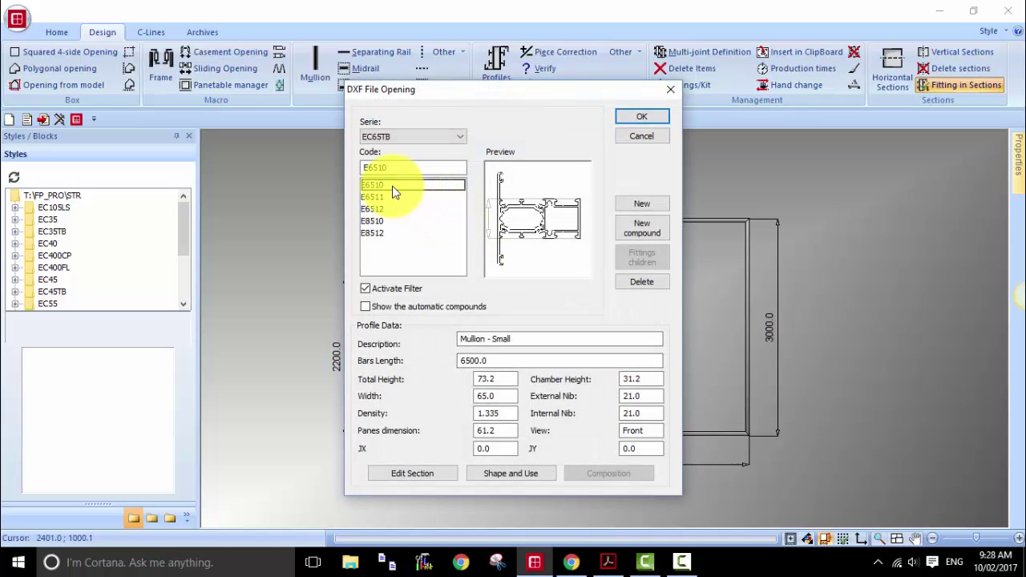
click(659, 118)
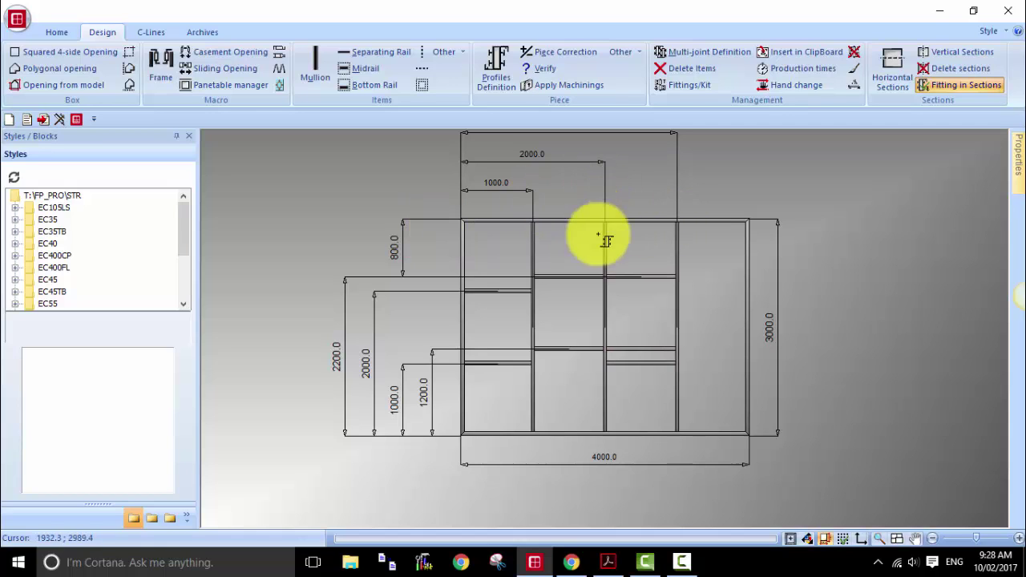
- Switch to Adobe Acrobat Reader, examine the fourth-bay transoms in the scanned sketch, and return to the window drawing
mouse_move(717, 310)
middle_down()
mouse_move(680, 286)
mouse_move(655, 300)
middle_up()
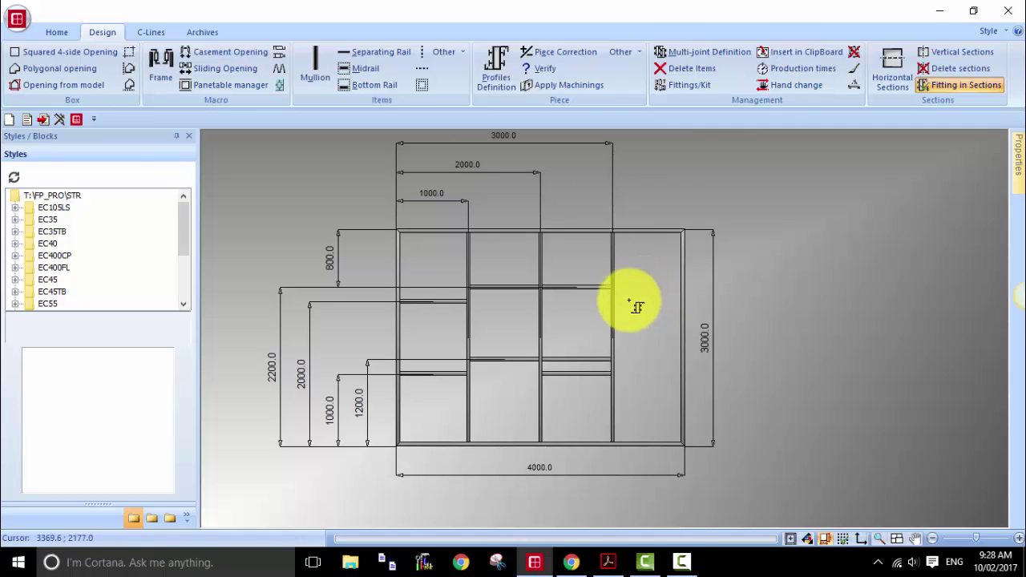
click(608, 561)
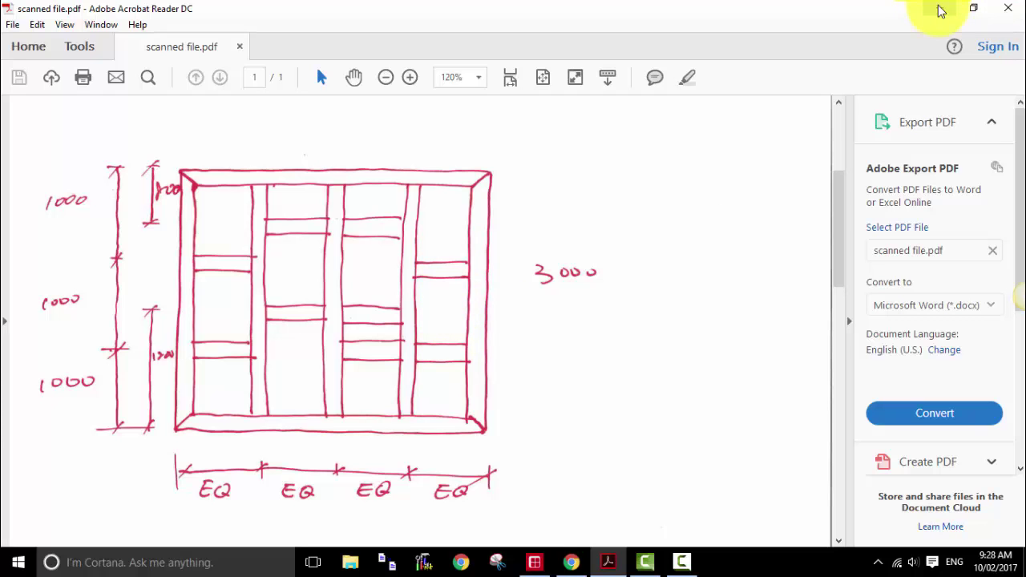
click(939, 8)
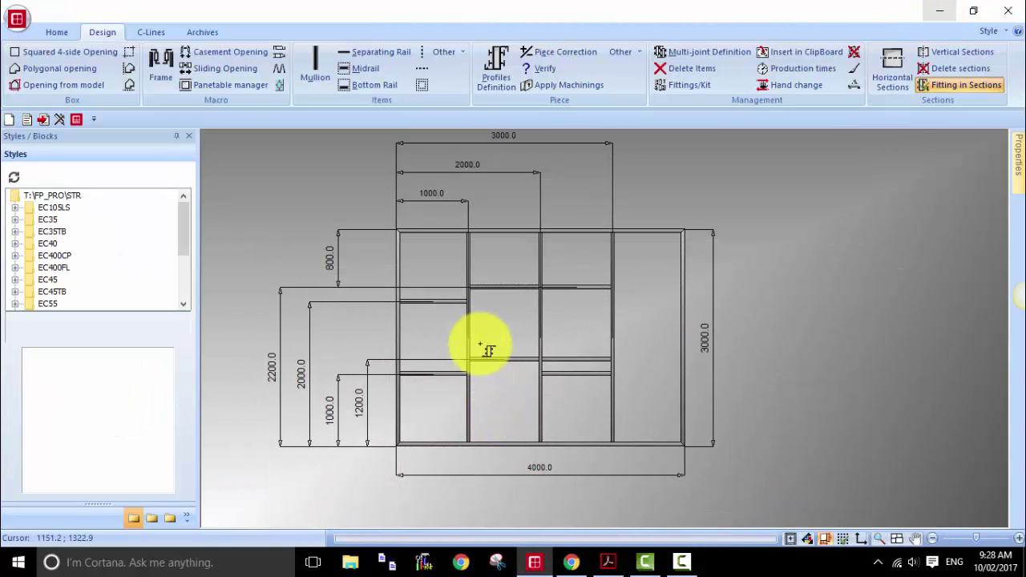
middle_drag(526, 324, 602, 353)
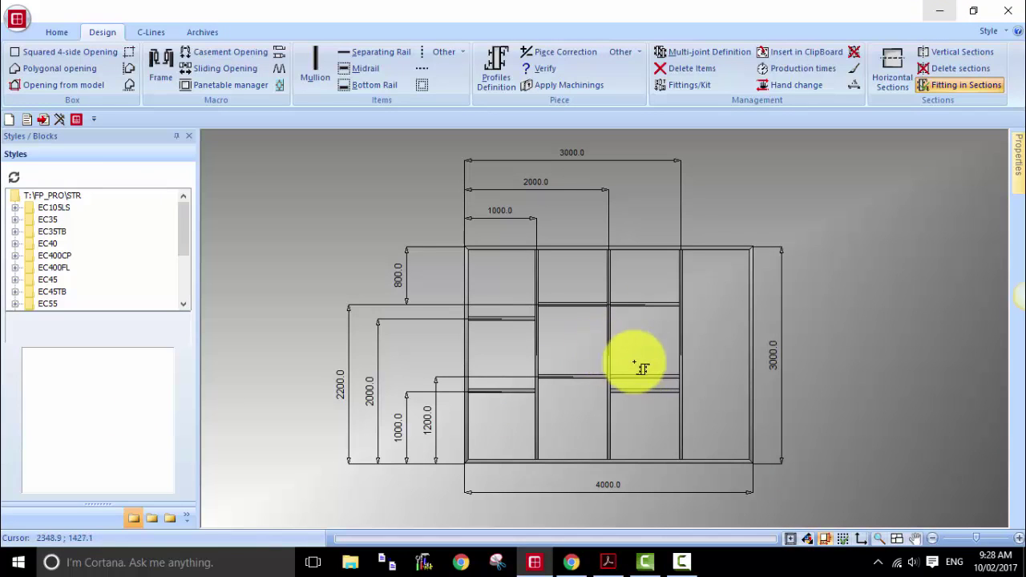